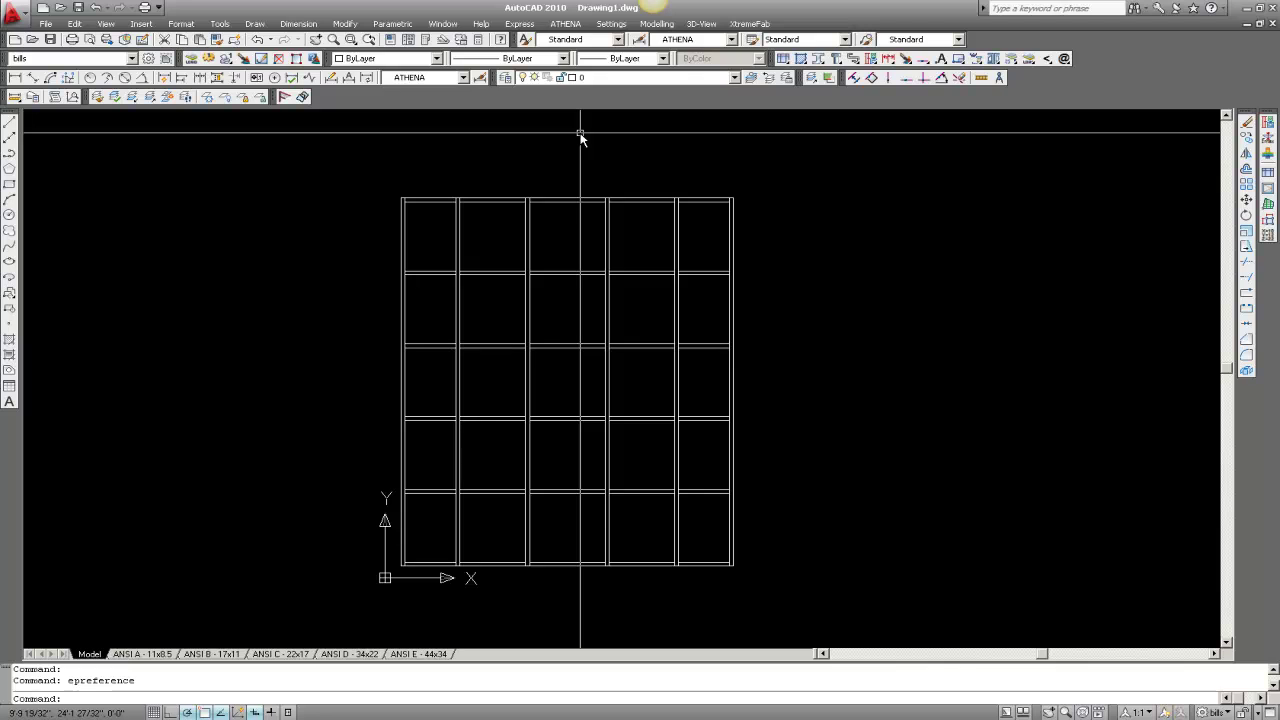
Step: Start applying parts and fill out the required project data with project name School and project number SC-00012
left_click(749, 23)
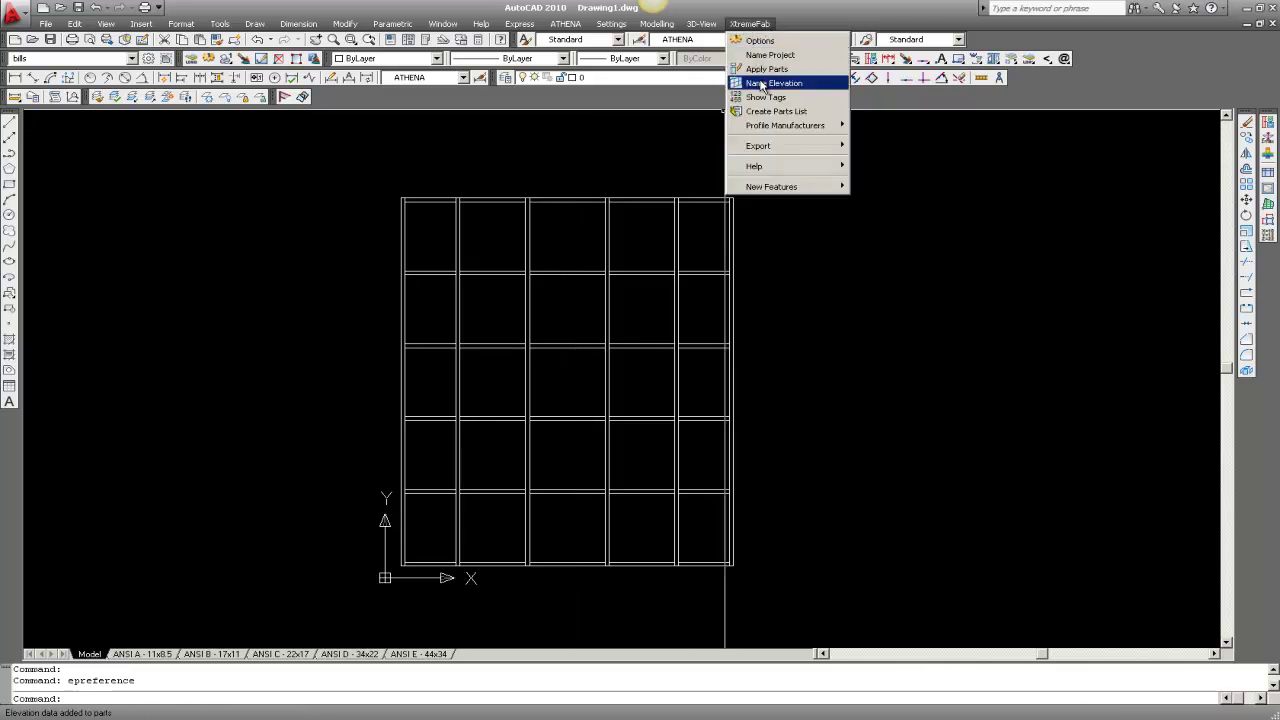
left_click(762, 69)
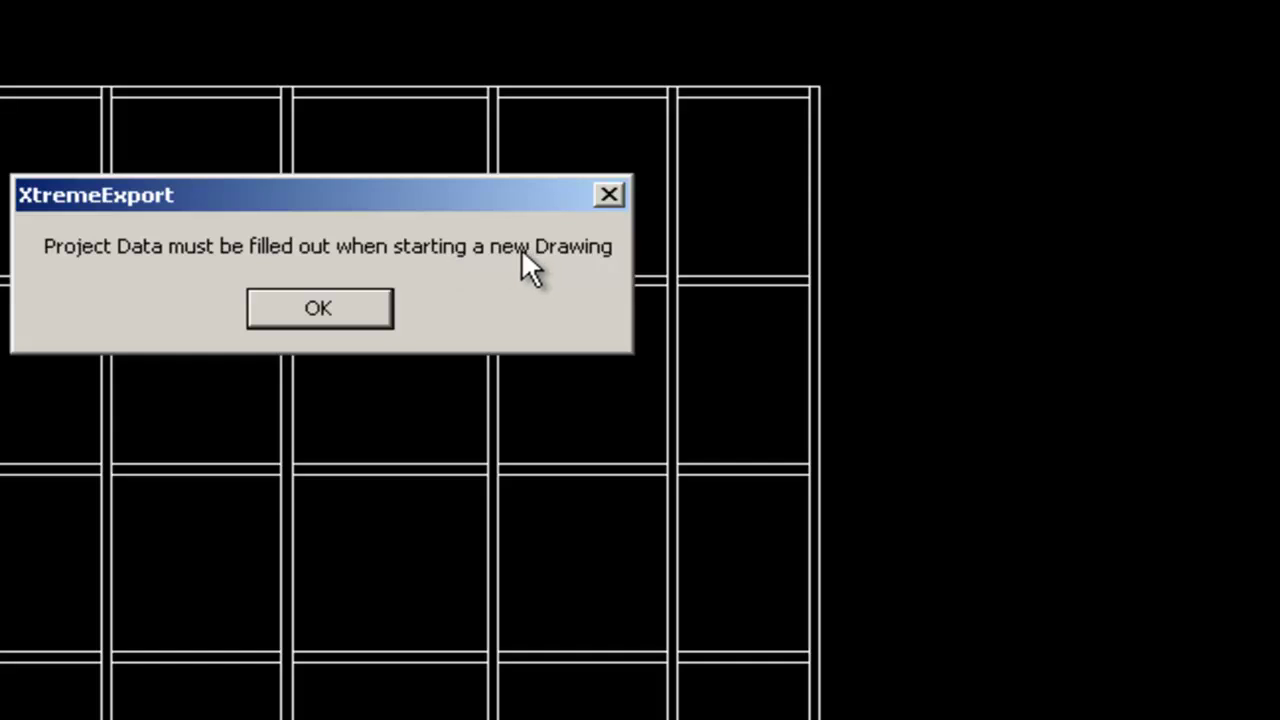
left_click(318, 322)
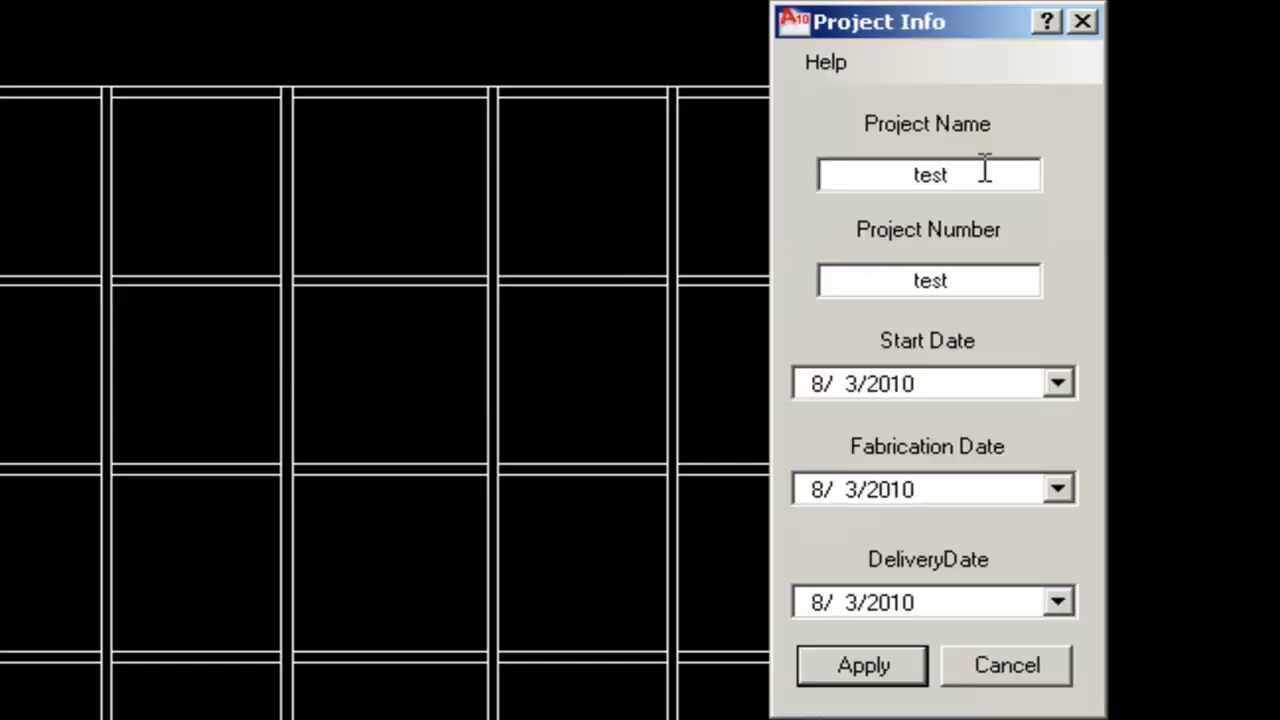
double_click(921, 170)
type("School")
key("Tab")
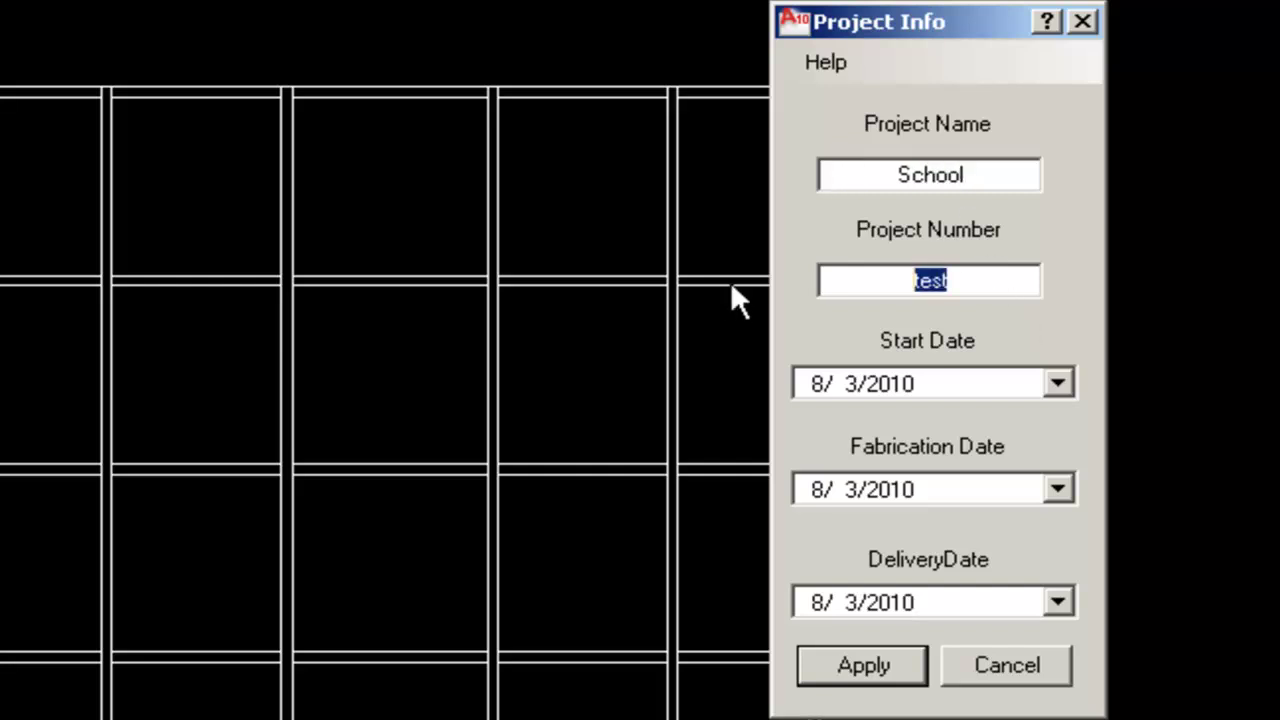
type("SC-00012")
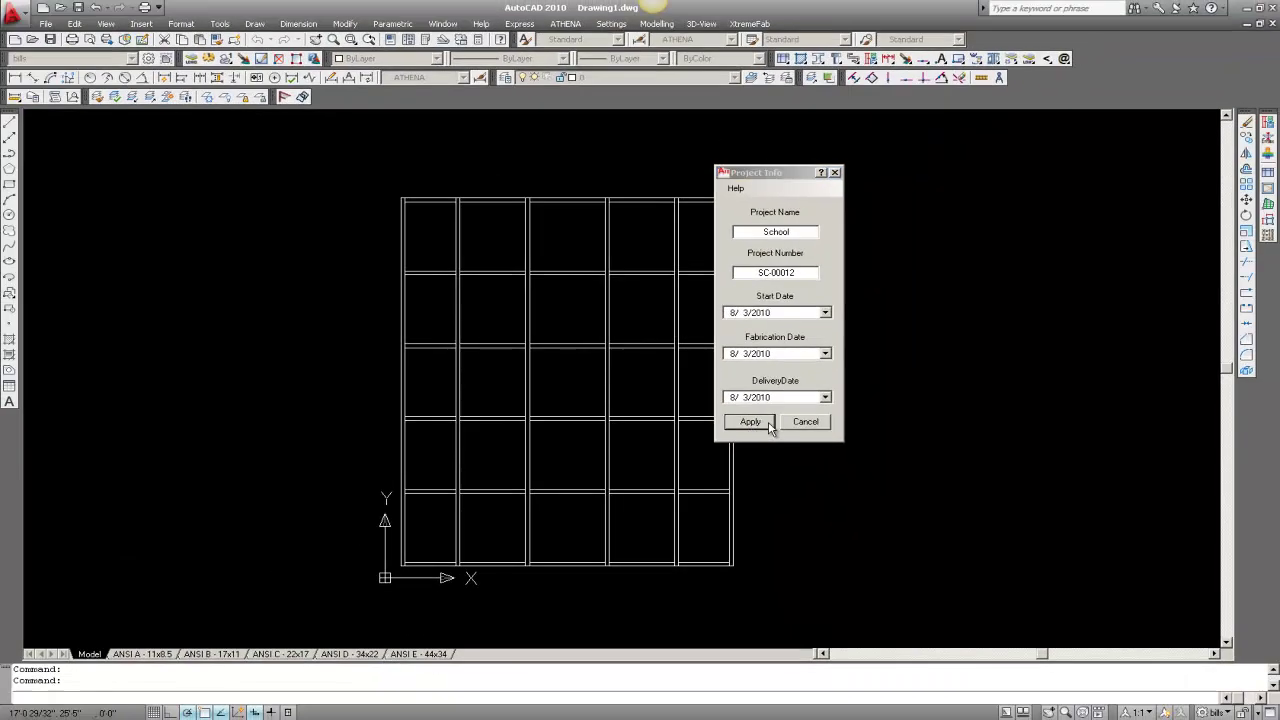
left_click(862, 668)
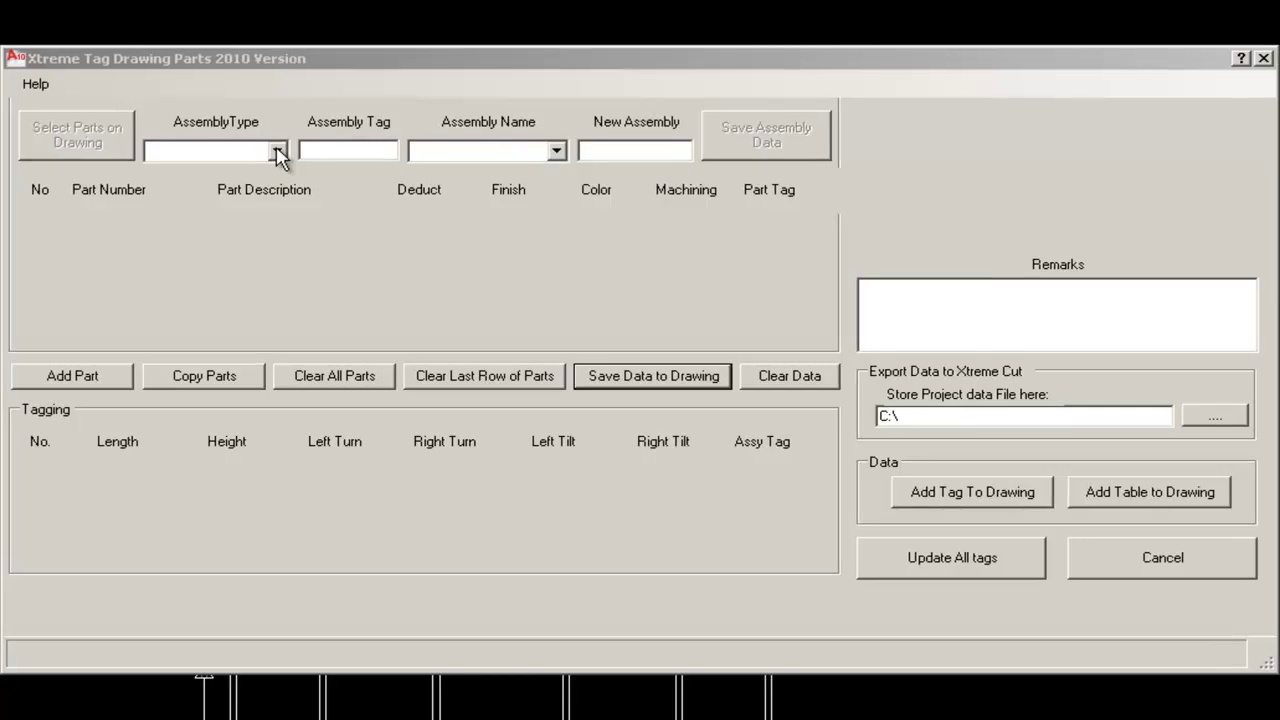
Step: Set the assembly type to SILL and name the new assembly S-00012
left_click(277, 152)
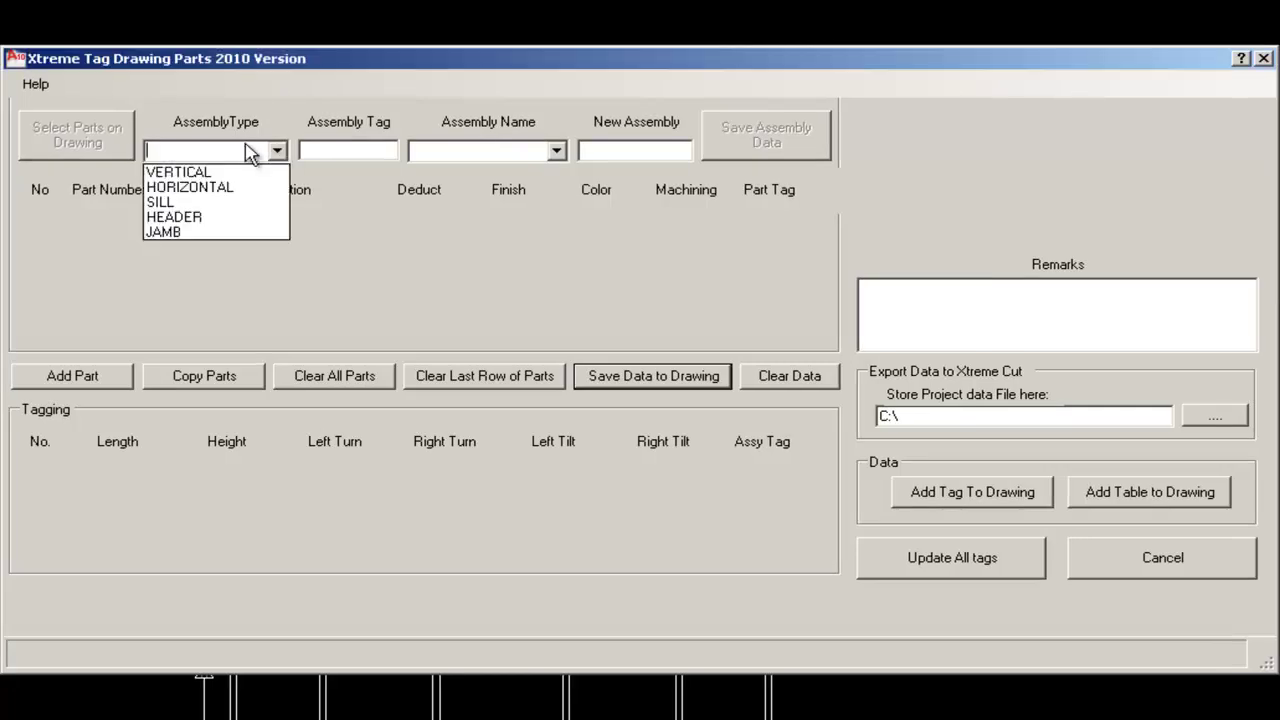
left_click(192, 201)
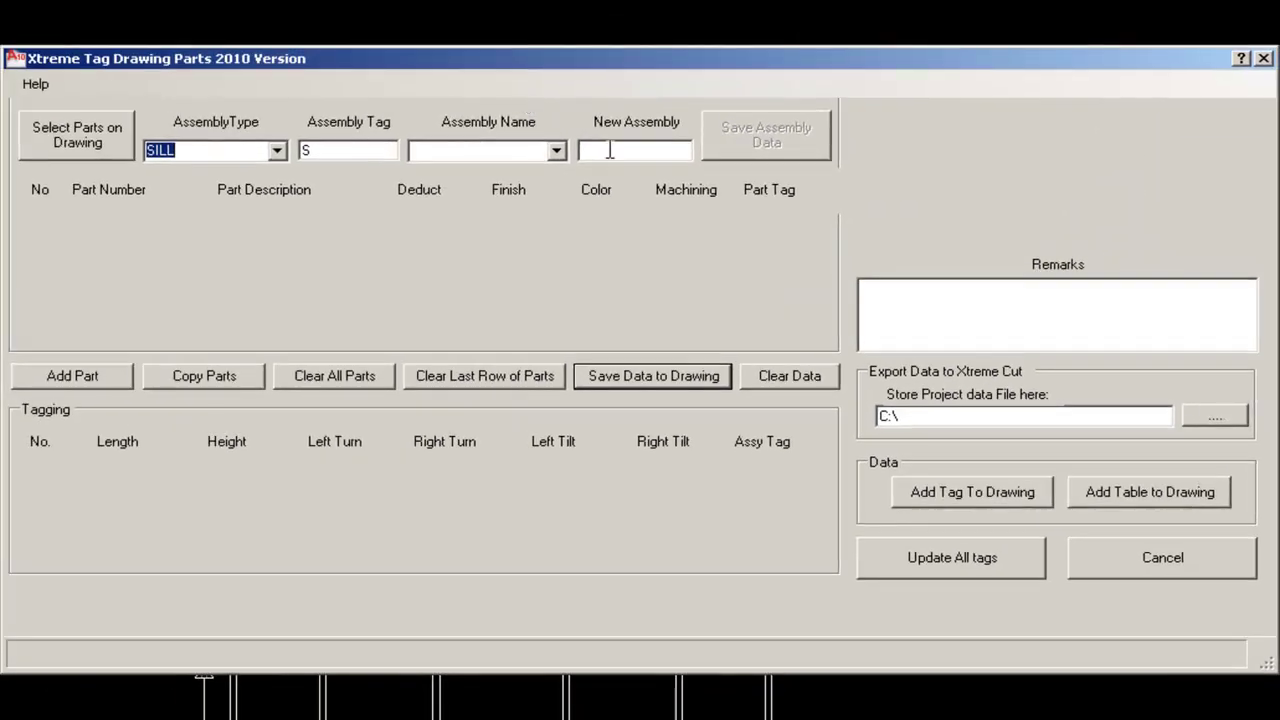
left_click(620, 152)
type("S-00012")
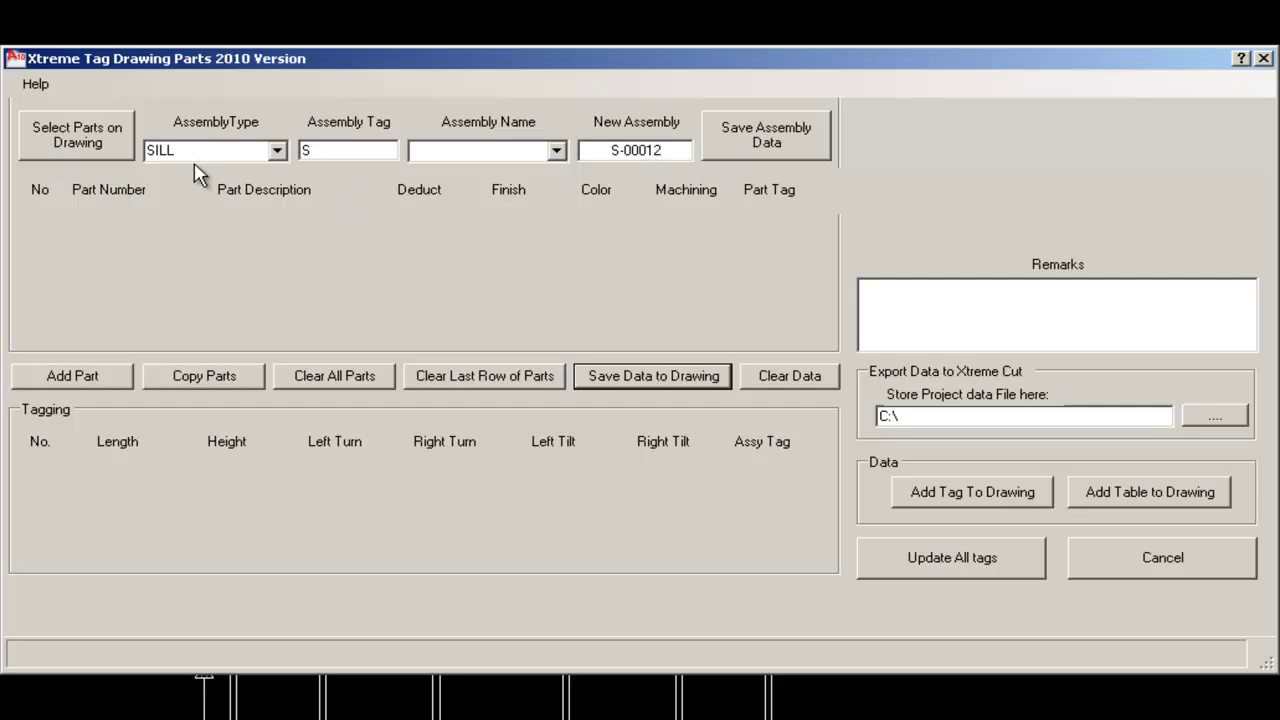
Step: Add part KW-001 to the sill assembly as a Back Member with KYNAR finish, BRONZE color and part tag B
left_click(88, 377)
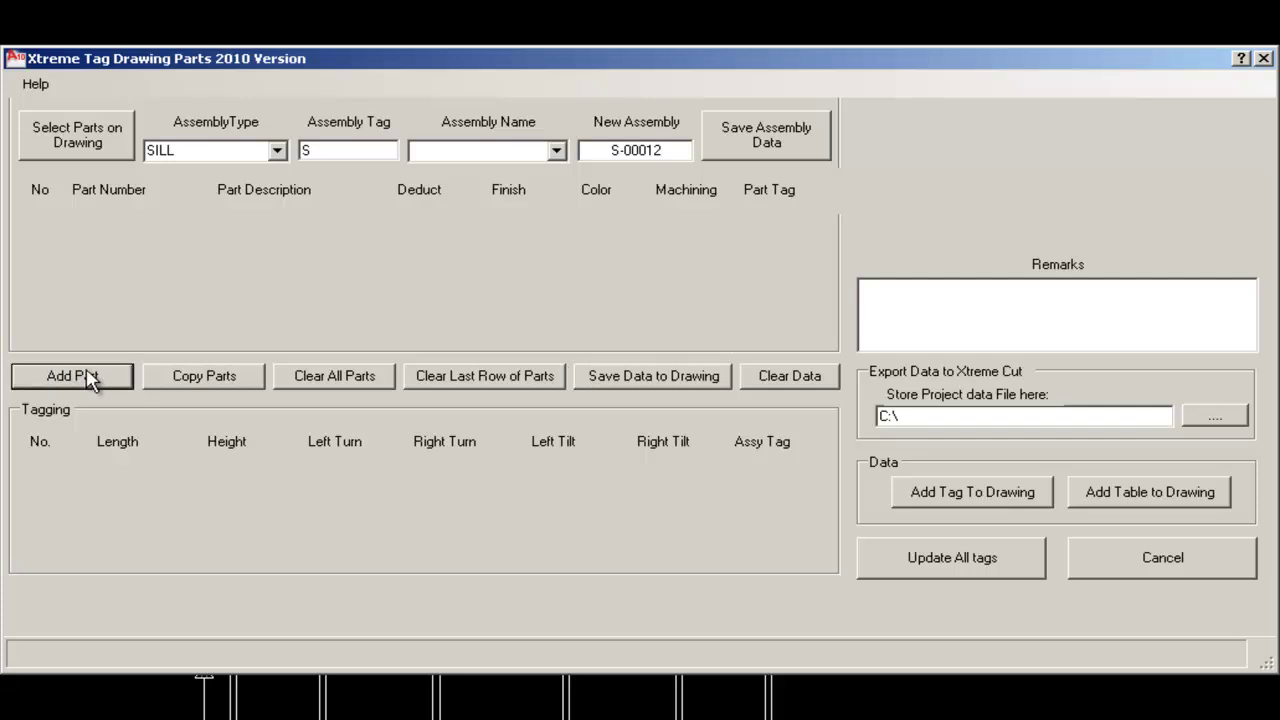
left_click(100, 218)
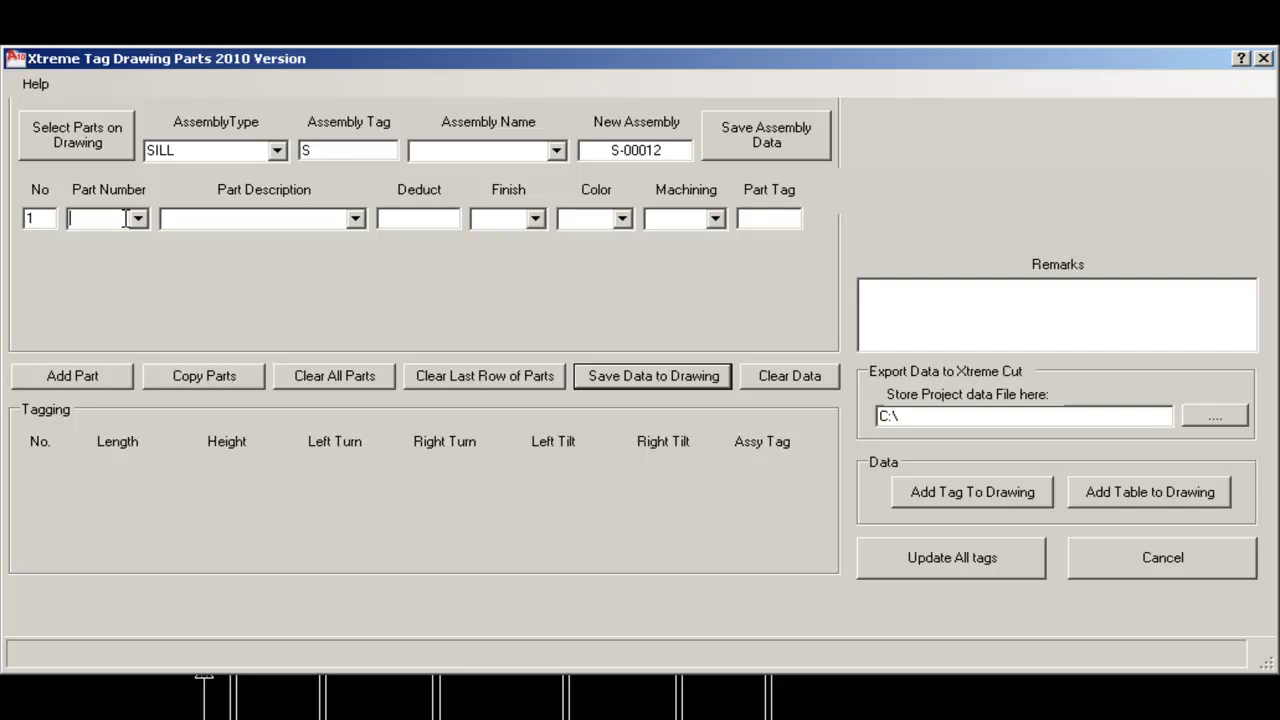
type("KW-001")
left_click(356, 219)
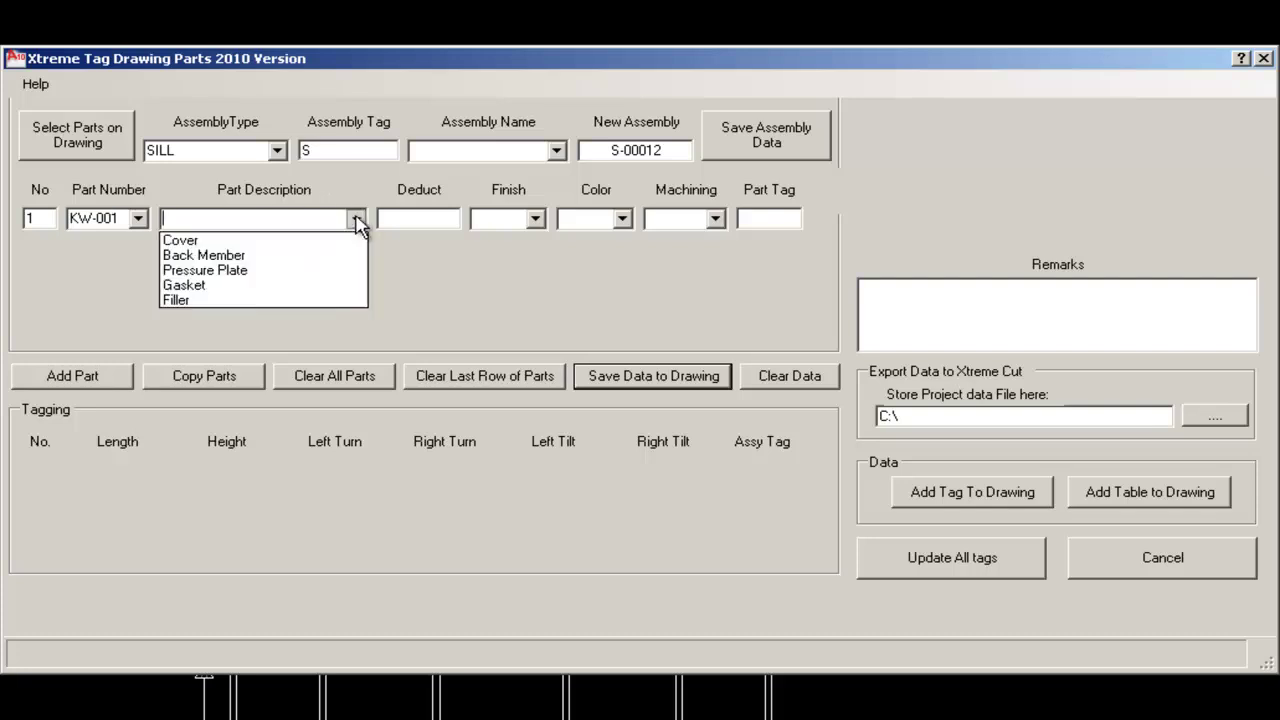
left_click(236, 256)
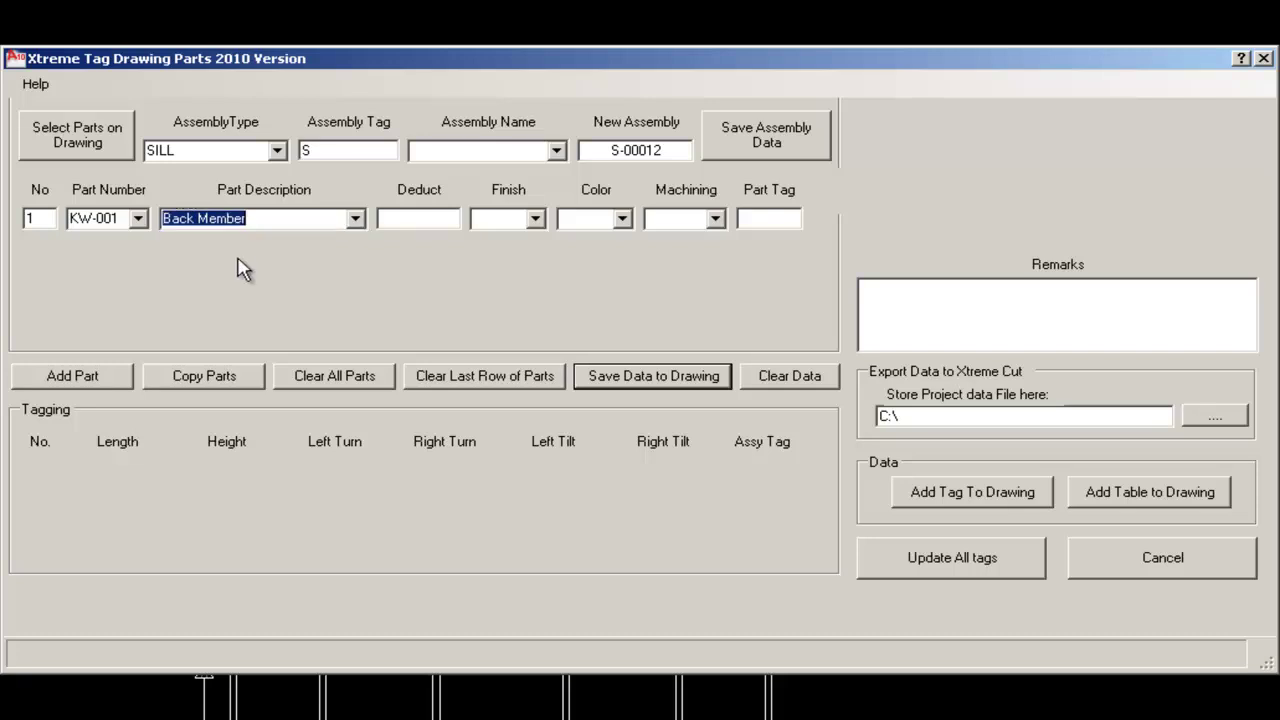
left_click(535, 219)
left_click(536, 240)
left_click(622, 219)
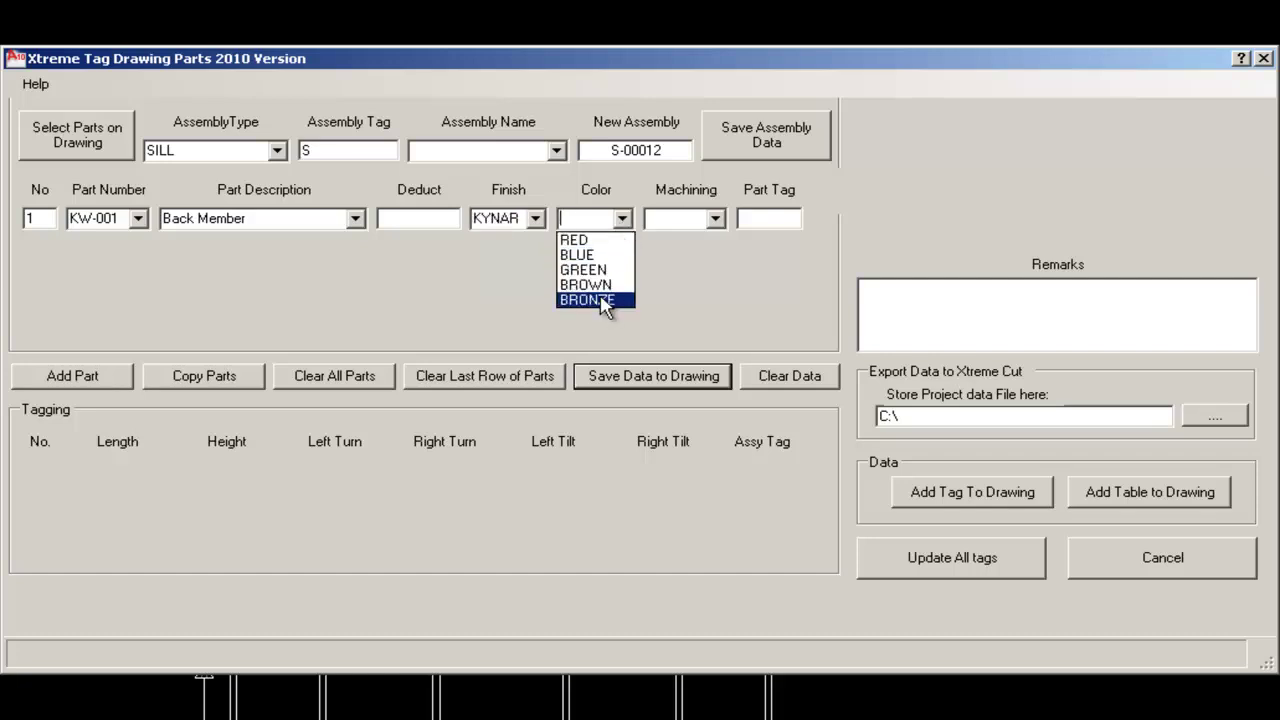
left_click(600, 300)
left_click(773, 217)
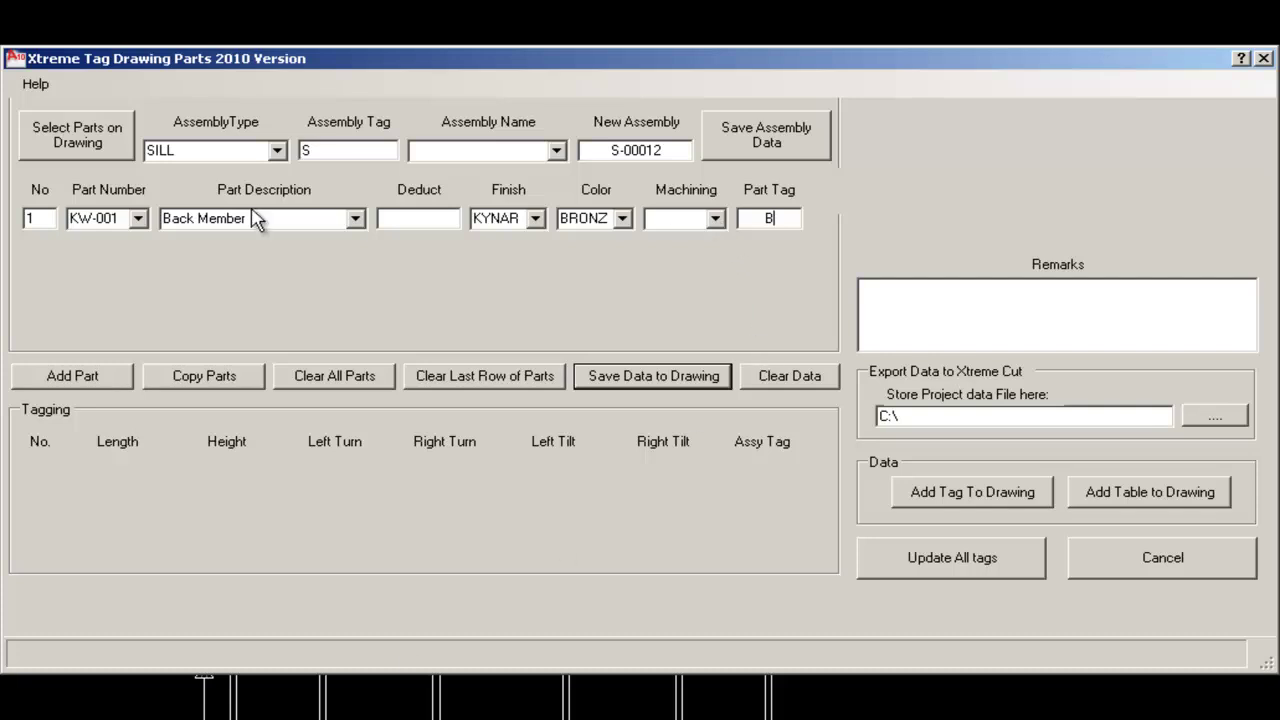
Step: Add part KW-002 as a Pressure Plate with MILL finish, BRONZE color, part tag P and a -1/4" deduct
left_click(104, 381)
left_click(112, 248)
type("KW-002")
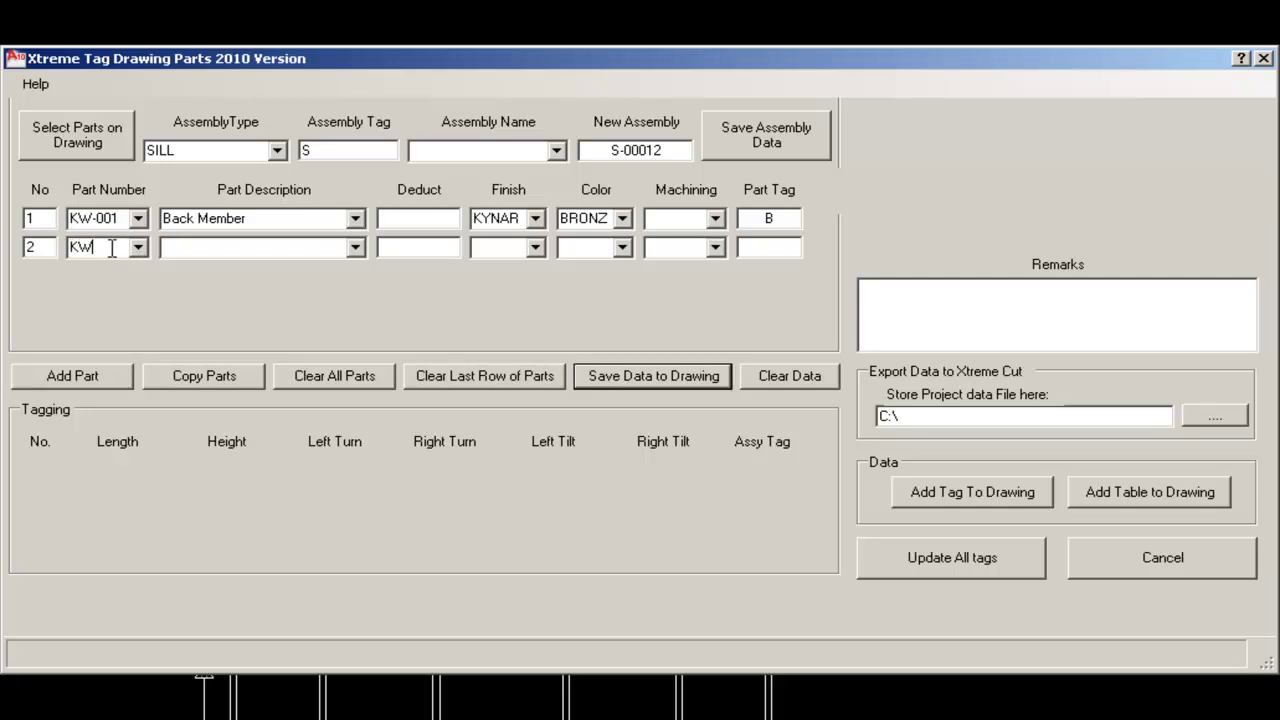
left_click(355, 247)
left_click(250, 297)
left_click(535, 247)
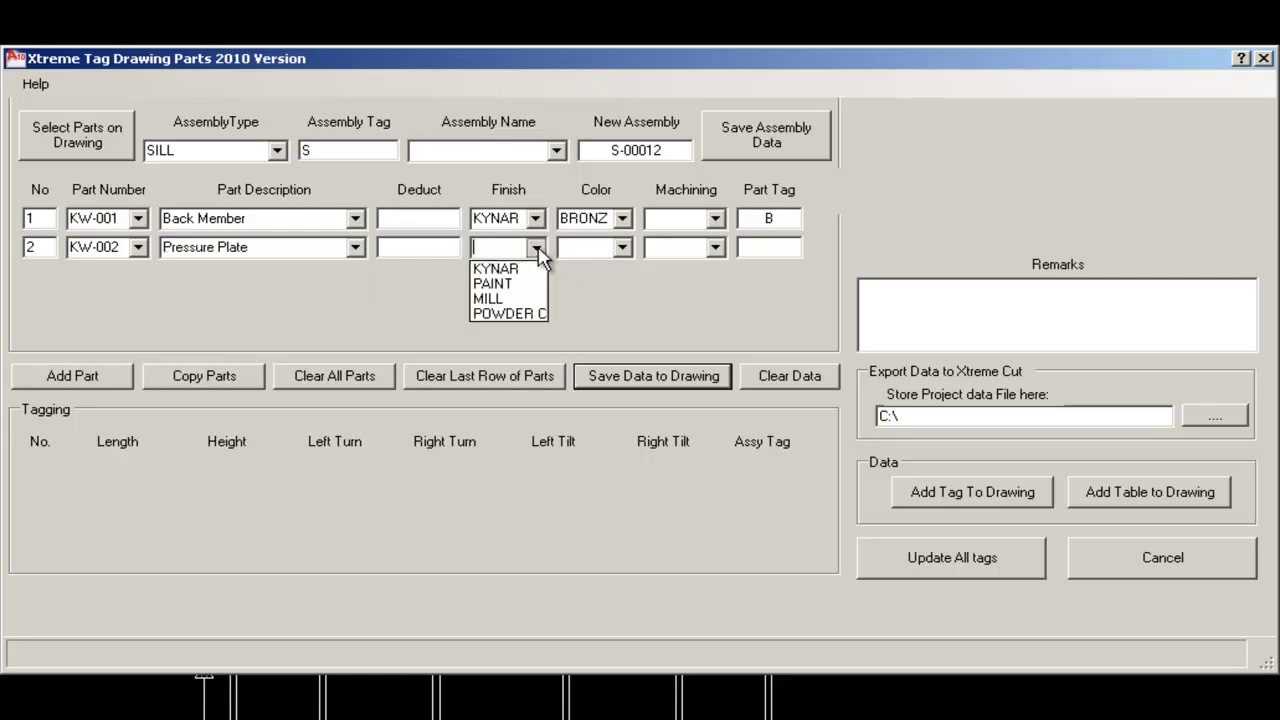
left_click(495, 294)
left_click(622, 247)
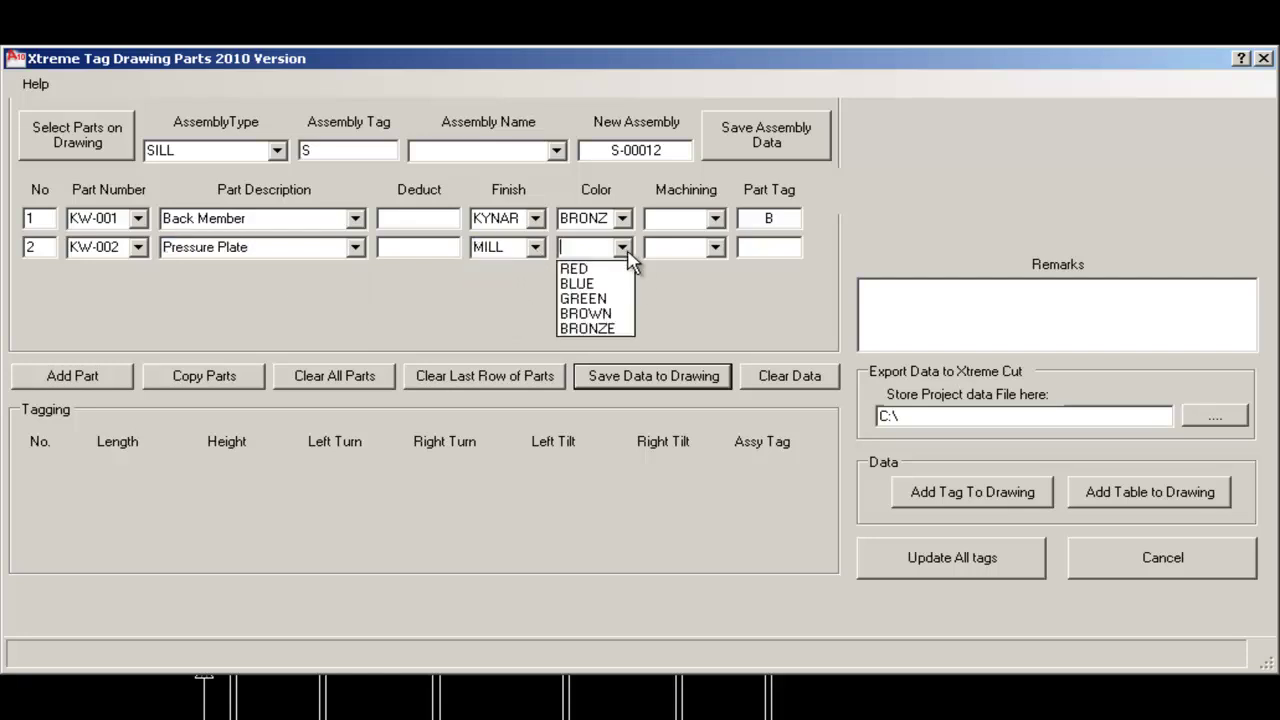
left_click(610, 329)
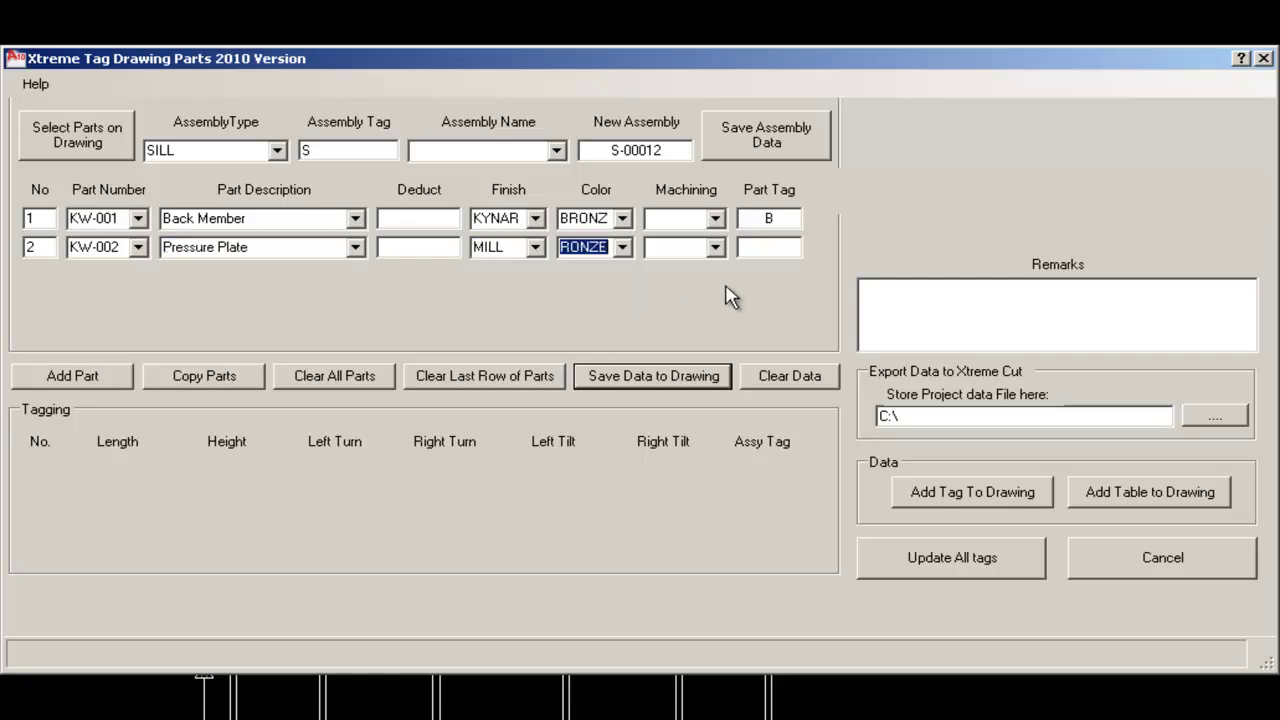
left_click(793, 247)
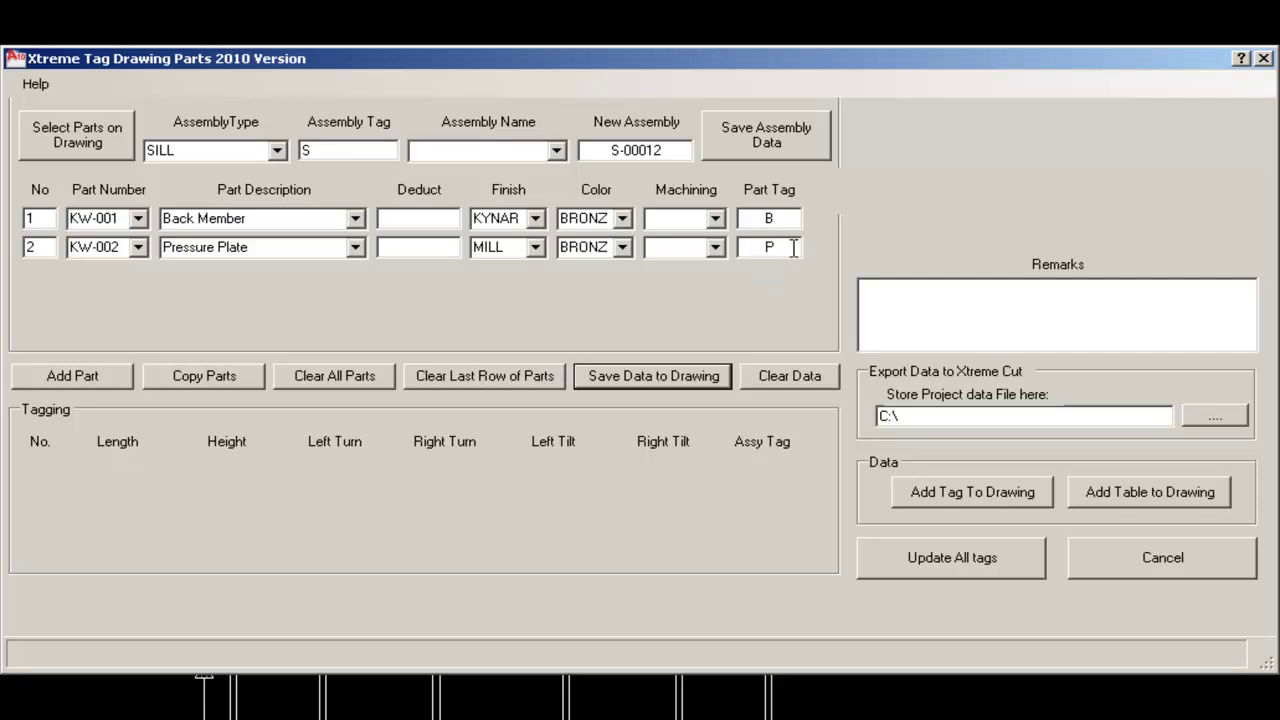
left_click(443, 253)
type("-.25")
Step: Add part KW-003 as a Cover with a -1/8" deduct, KYNAR finish, BRONZE color and part tag C, and save the assembly data
left_click(120, 377)
left_click(114, 277)
type("KW-003")
left_click(355, 276)
left_click(300, 292)
left_click(433, 276)
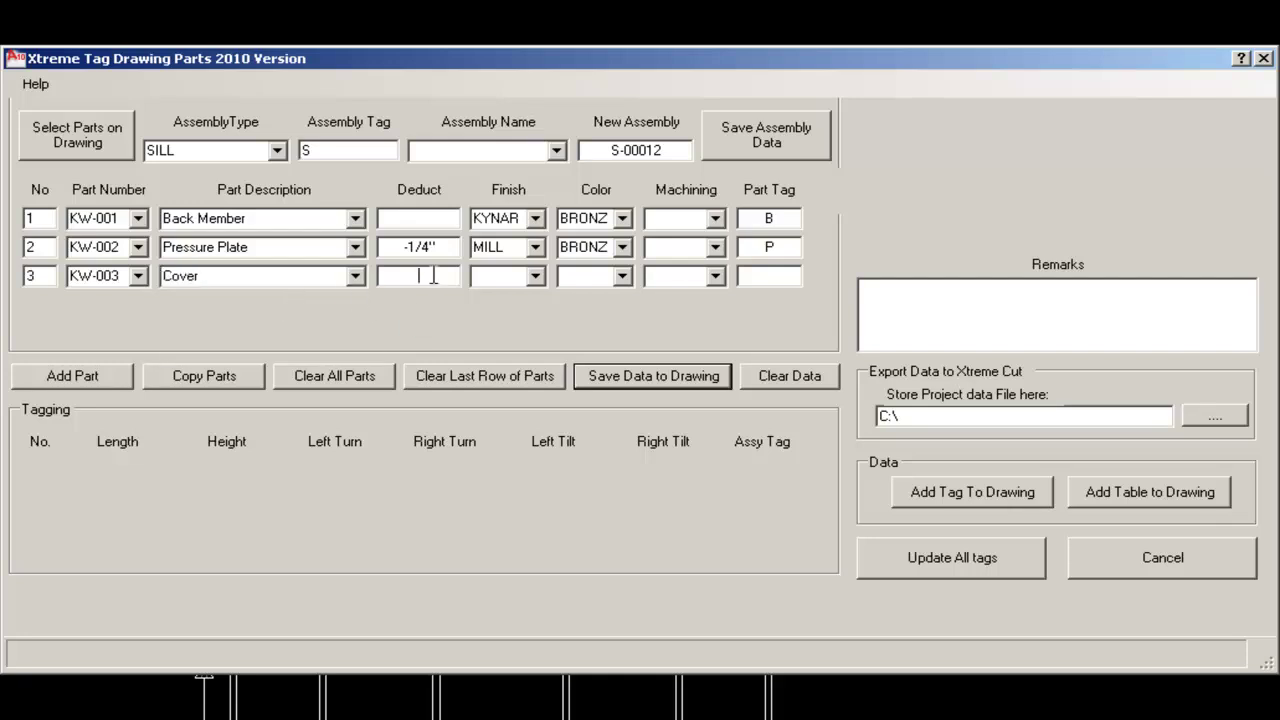
type("-1/8\"")
left_click(535, 277)
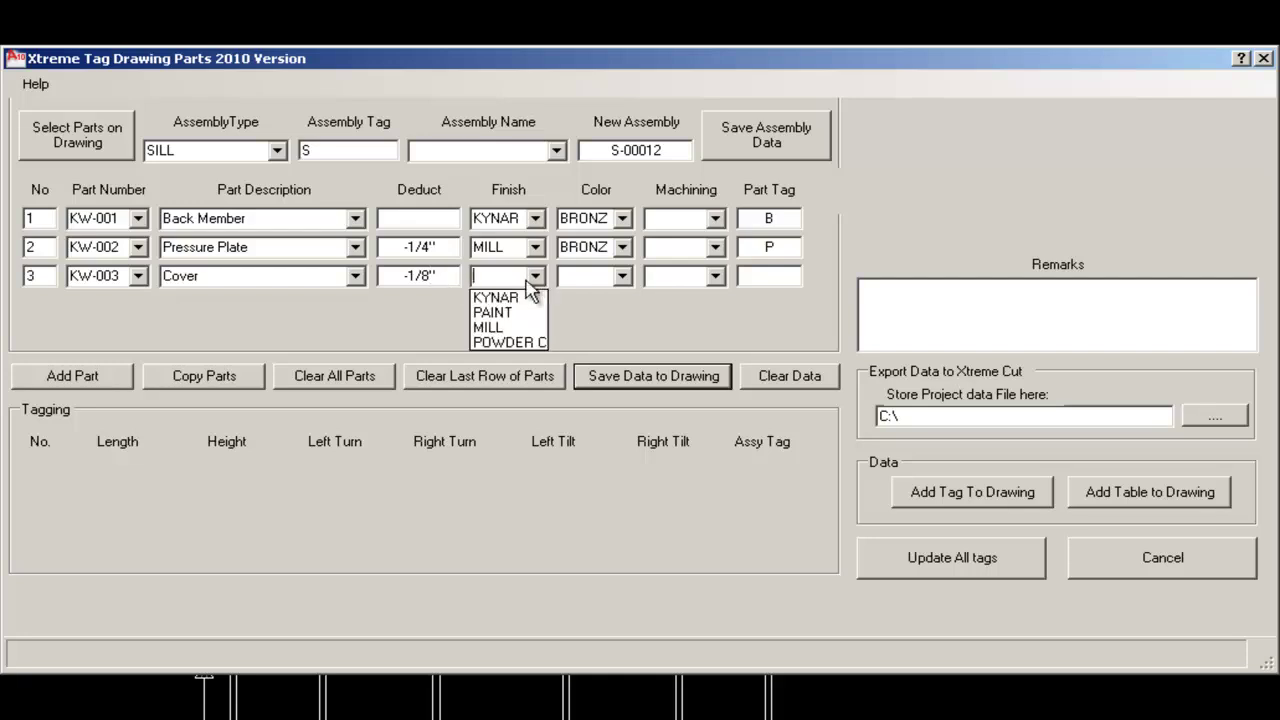
left_click(528, 293)
left_click(609, 277)
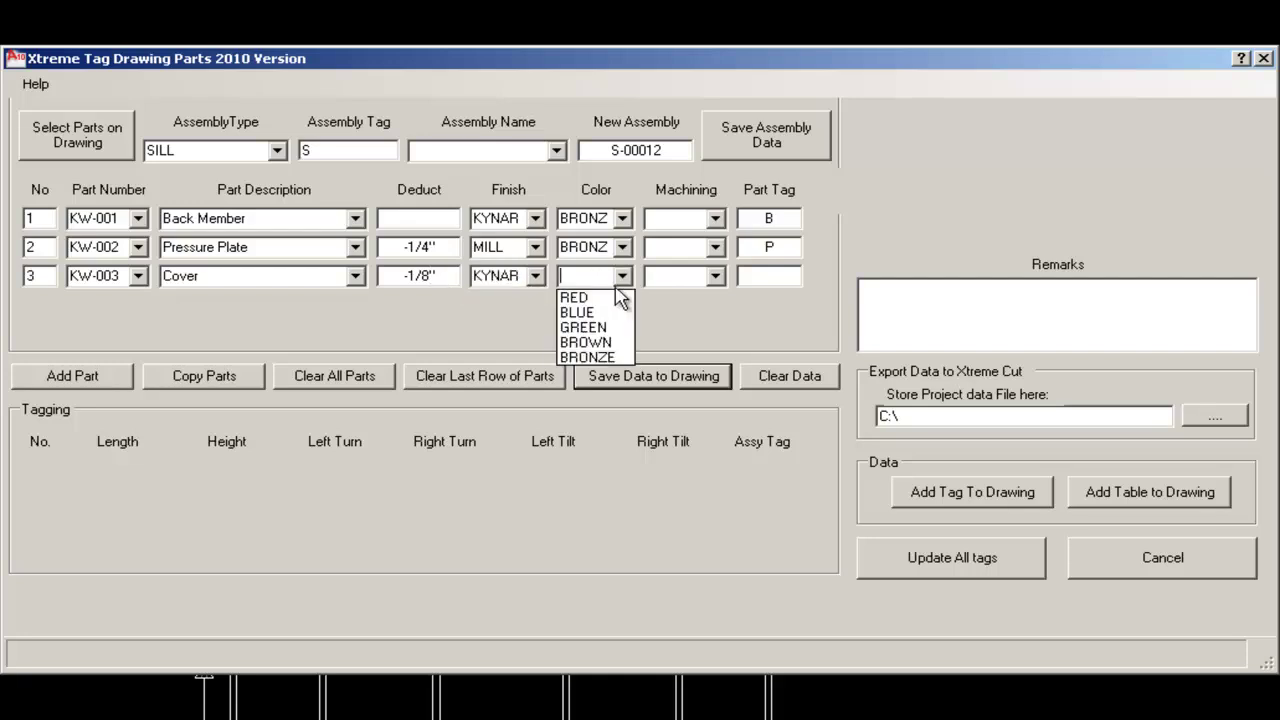
left_click(590, 357)
left_click(775, 277)
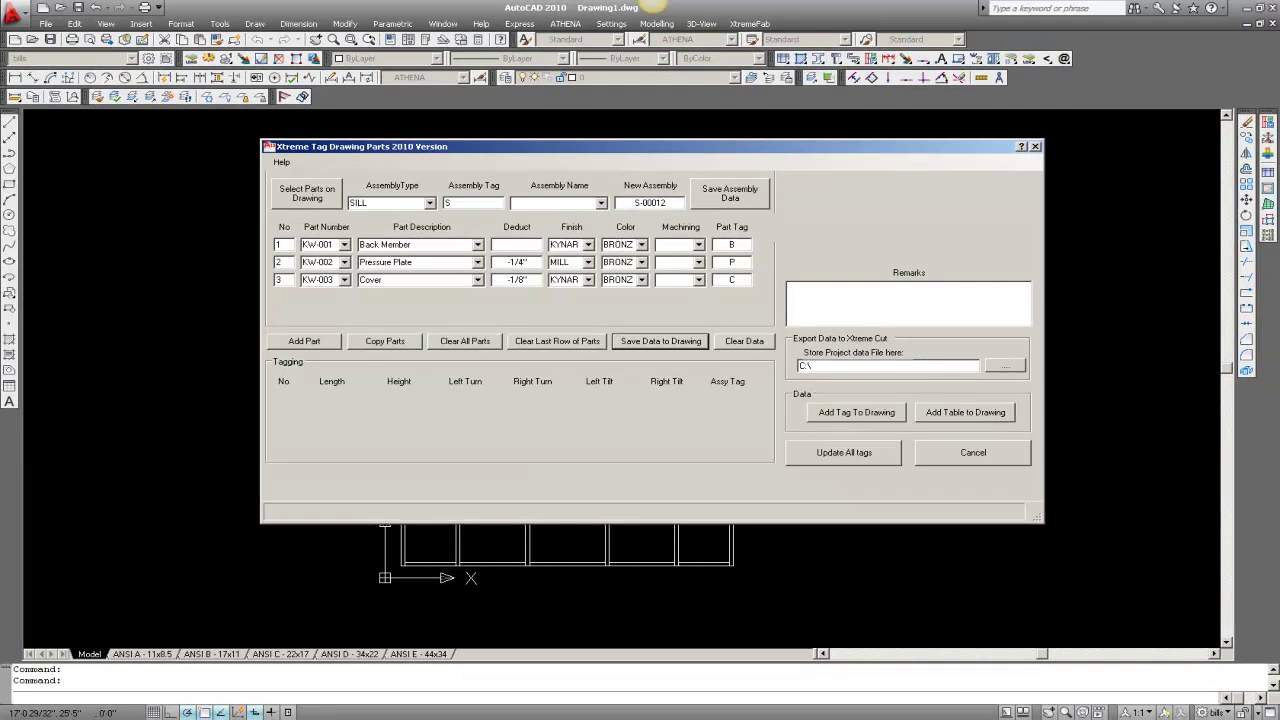
left_click(652, 3)
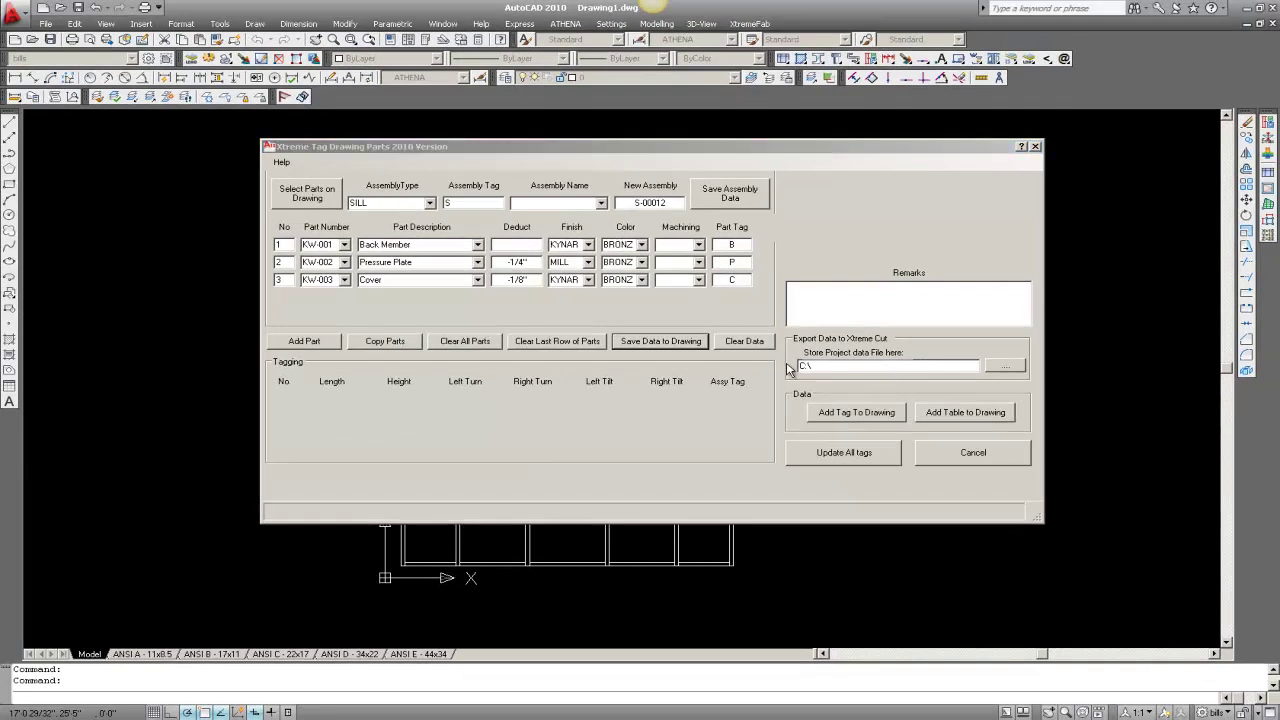
left_click(733, 197)
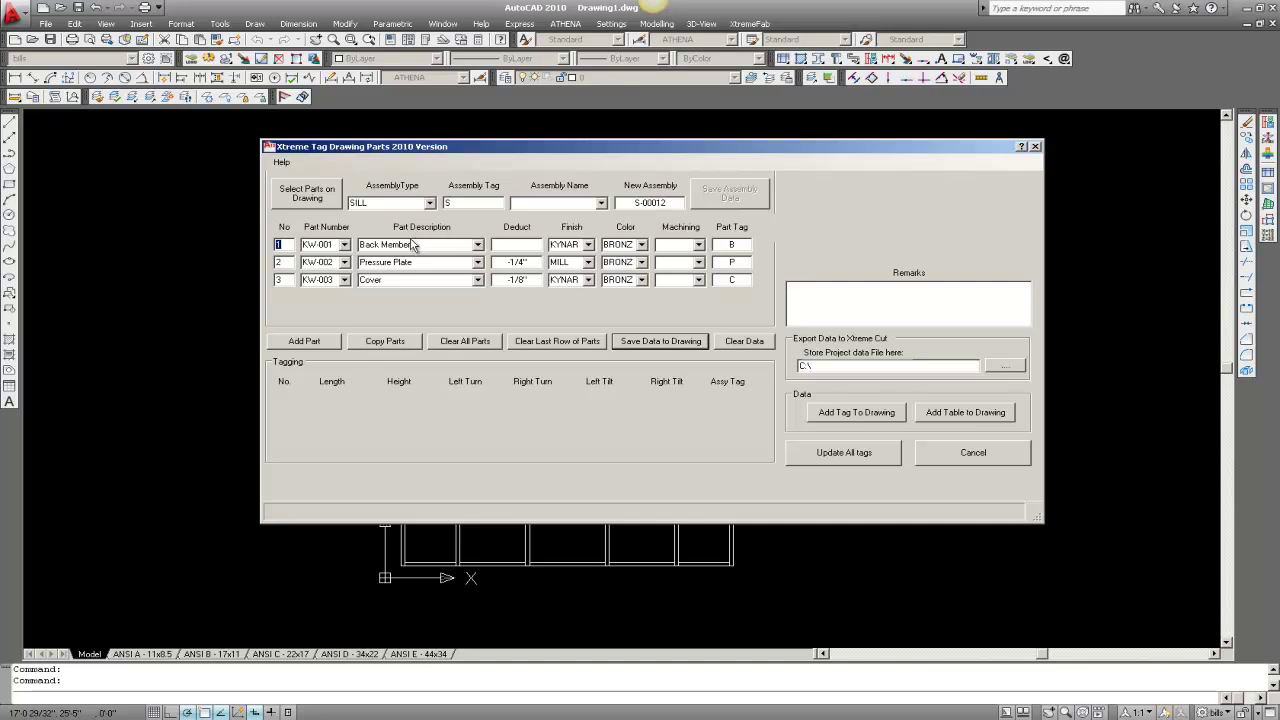
Step: Select all sill members along the bottom of the elevation and save the assembly data to the drawing
left_click(313, 199)
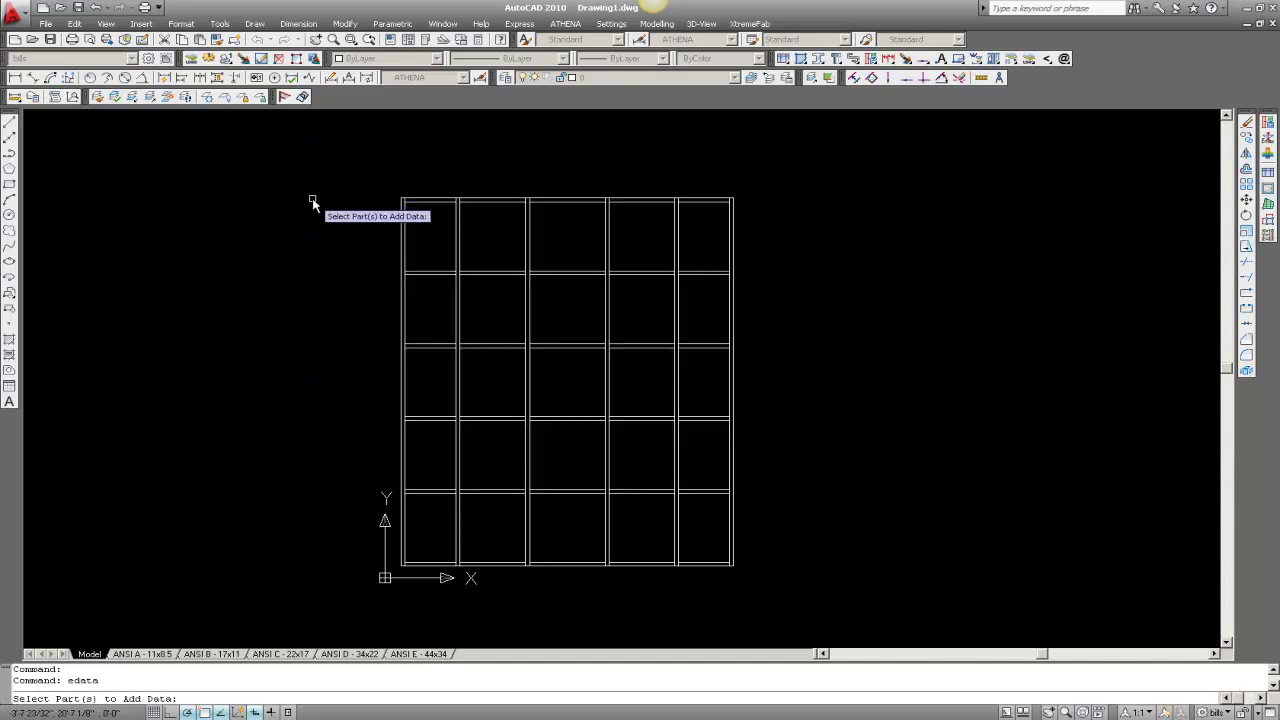
left_click(357, 542)
left_click(777, 596)
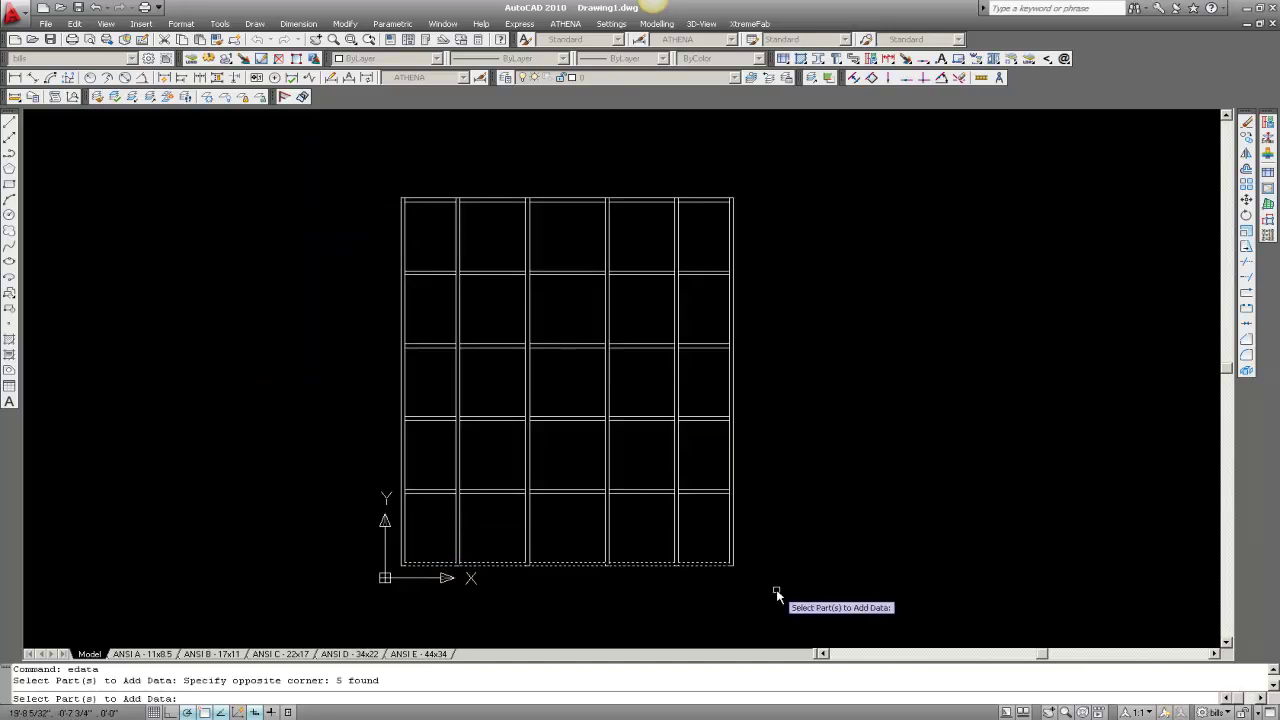
key("Return")
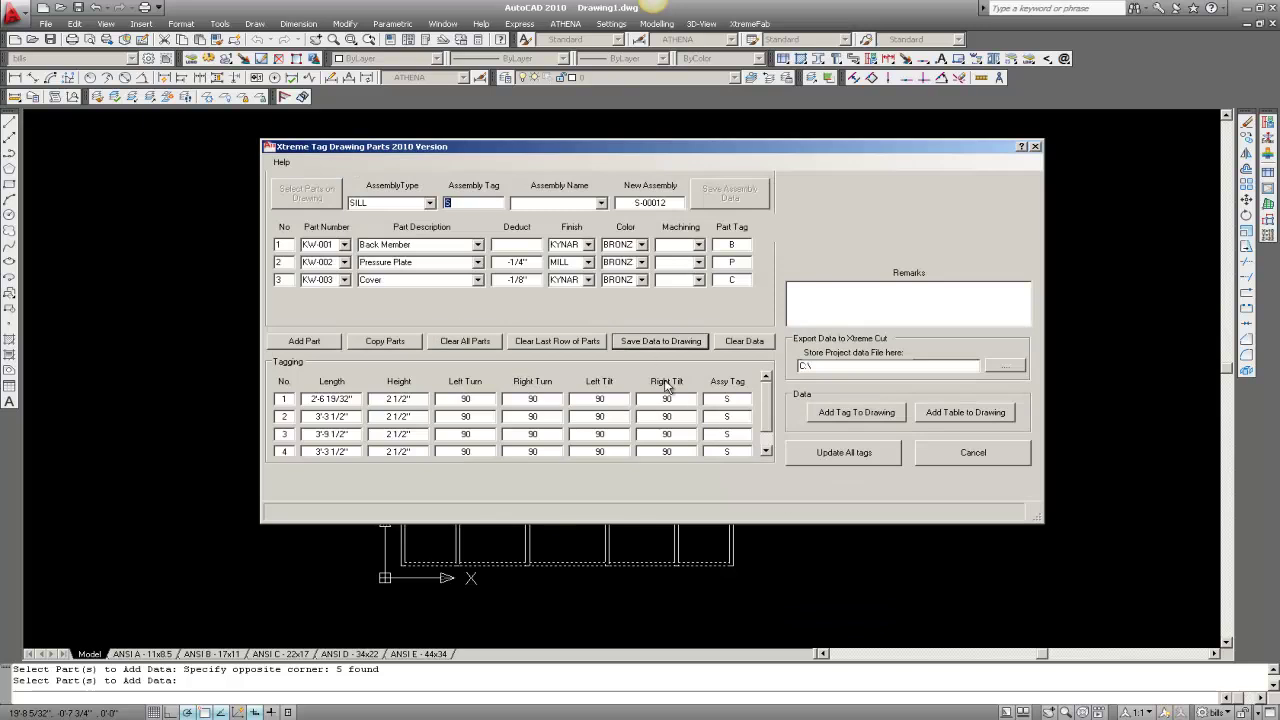
left_click(662, 341)
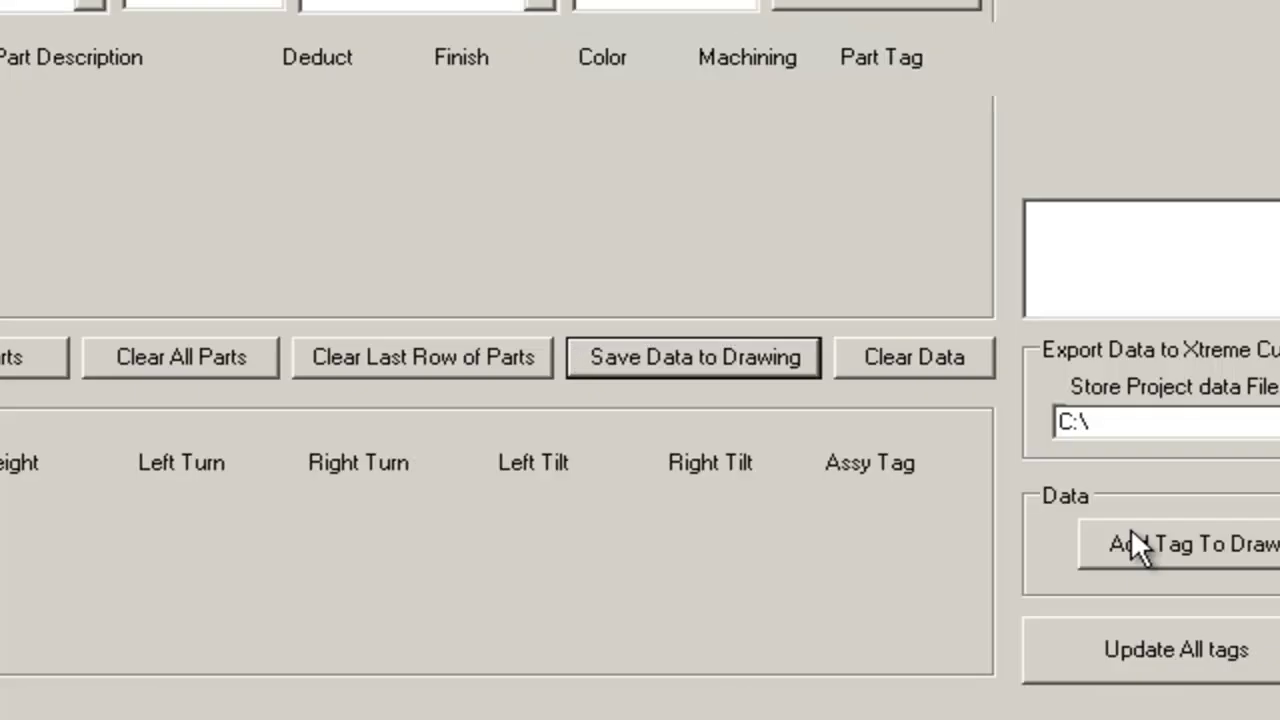
Step: Set the assembly type to HORIZONTAL and name the new assembly H-00012
left_click(437, 128)
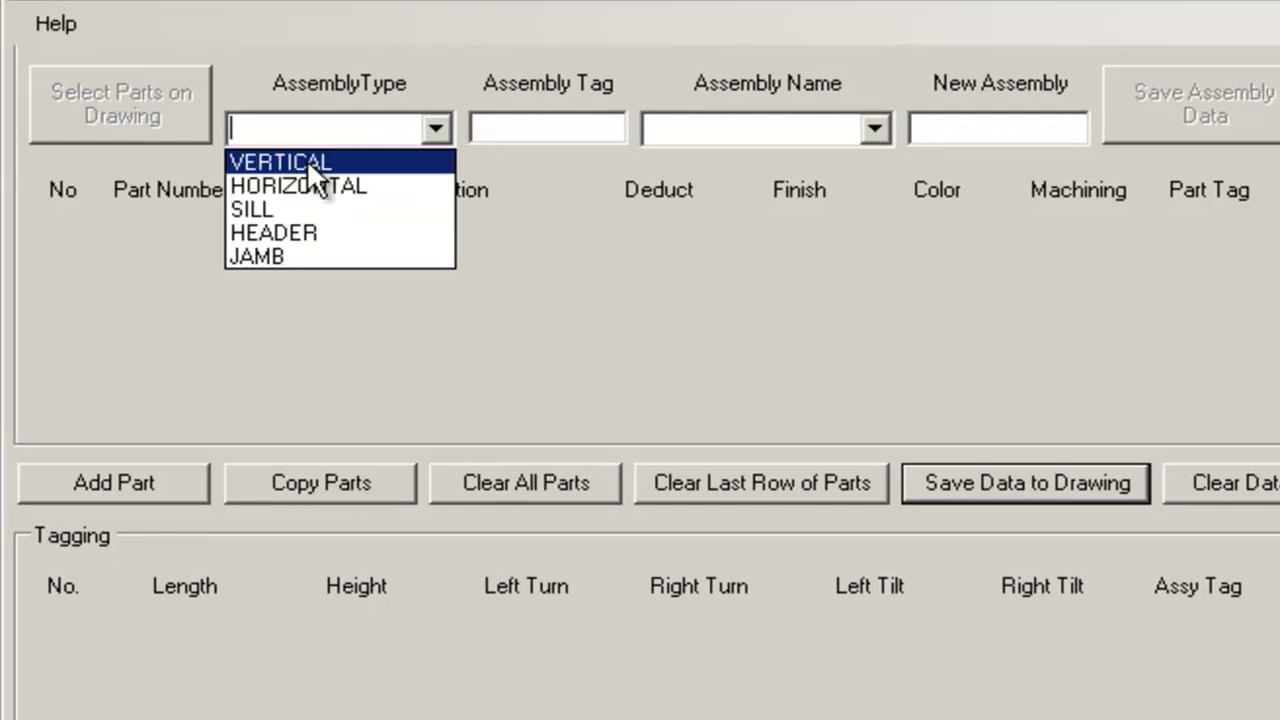
left_click(300, 186)
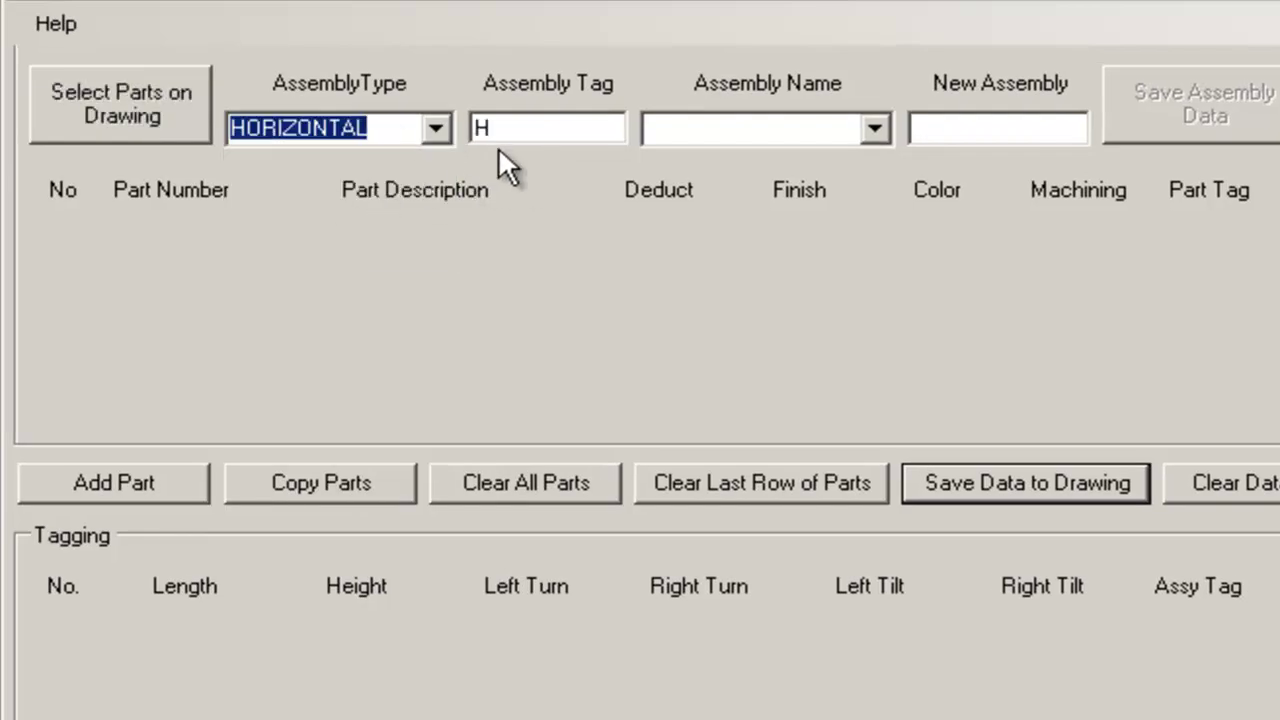
left_click(986, 120)
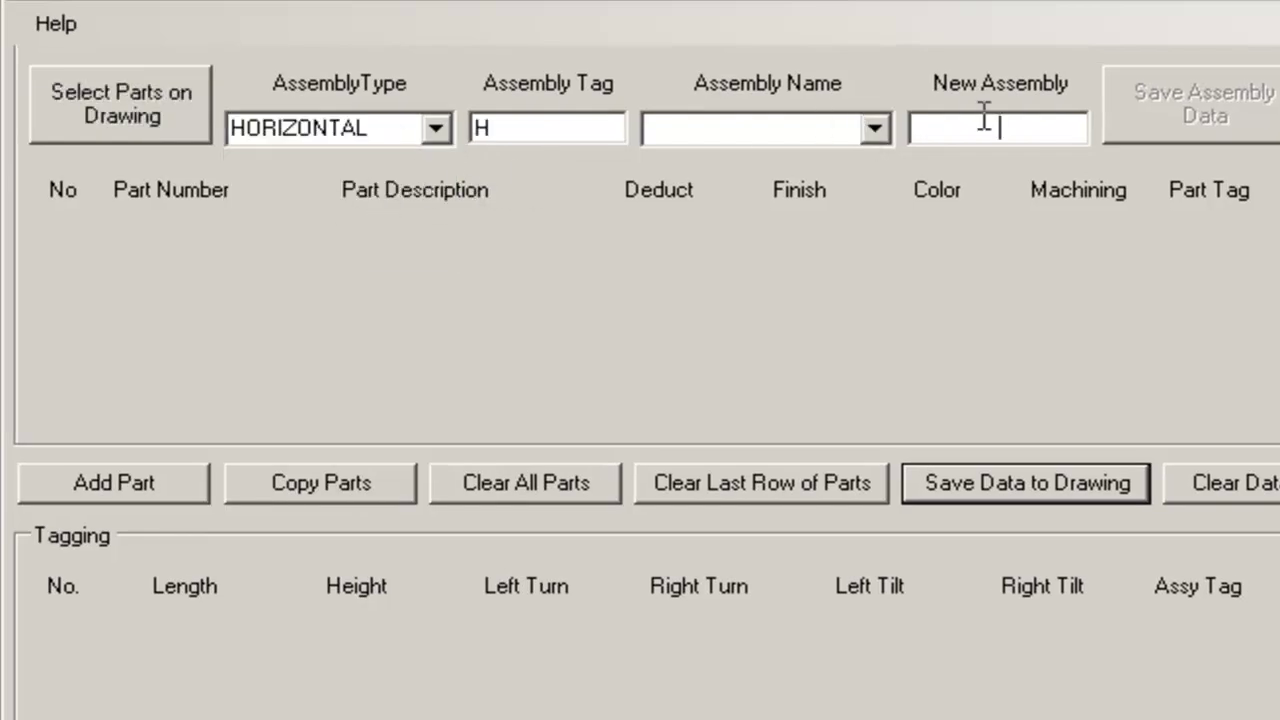
type("H-80012")
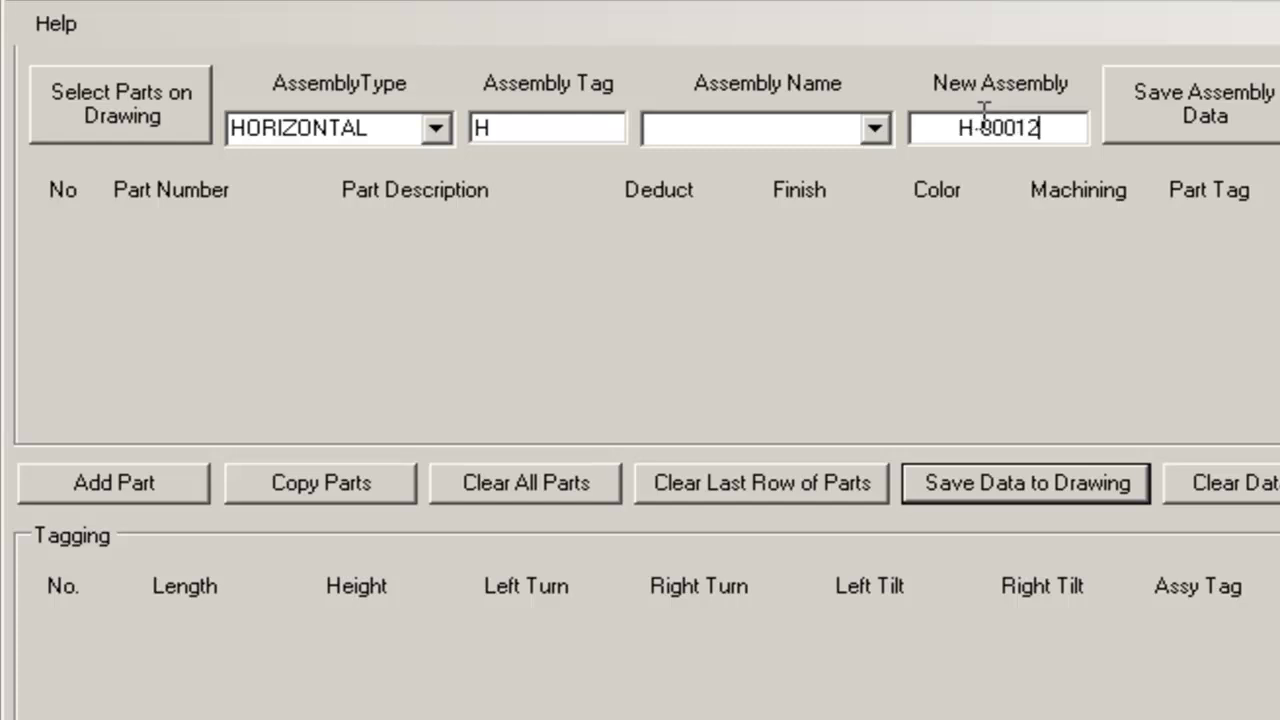
Step: Add part KW-004 as a Back Member with KYNAR finish, BRONZE color and part tag B
left_click(163, 482)
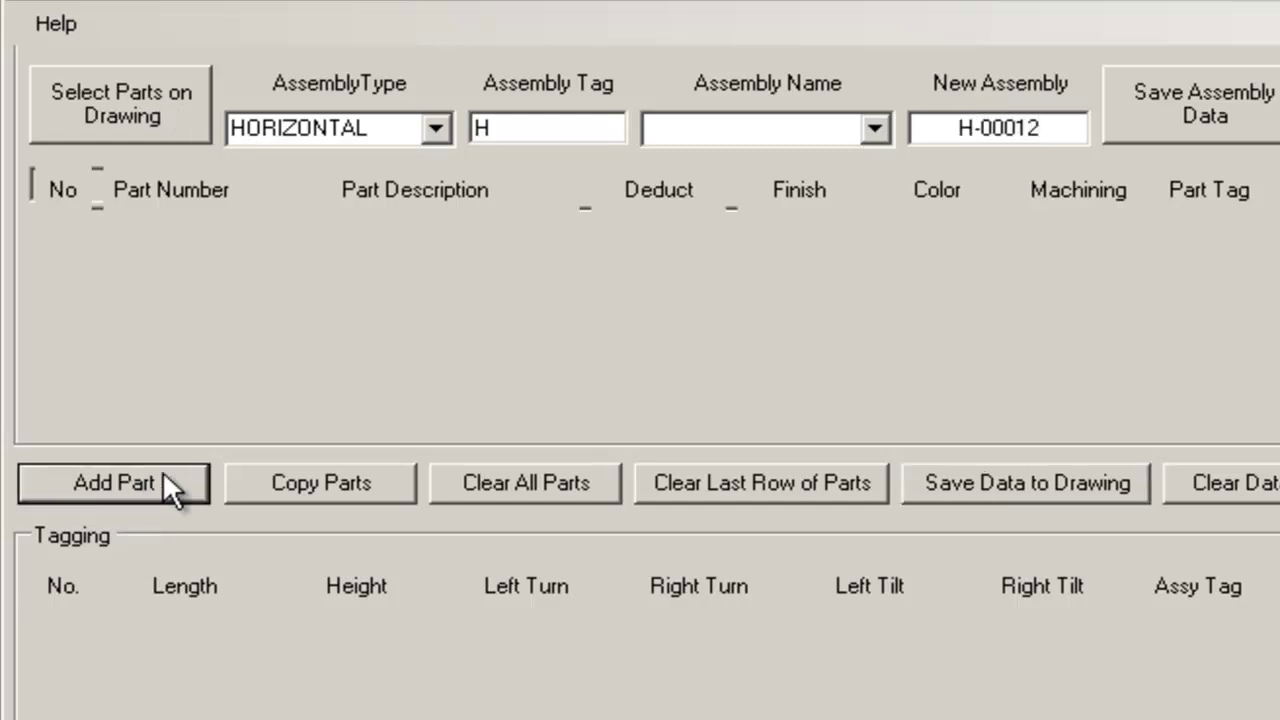
left_click(216, 237)
left_click(172, 230)
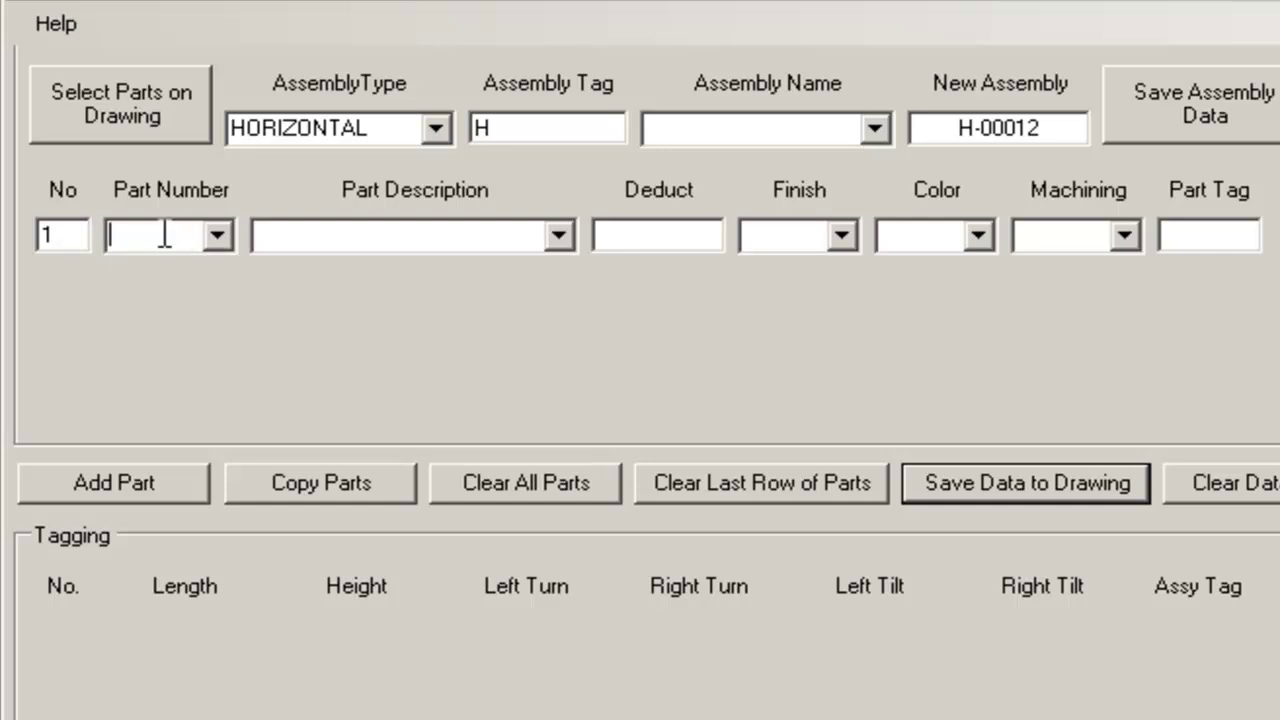
type("KW-004")
left_click(566, 239)
left_click(402, 287)
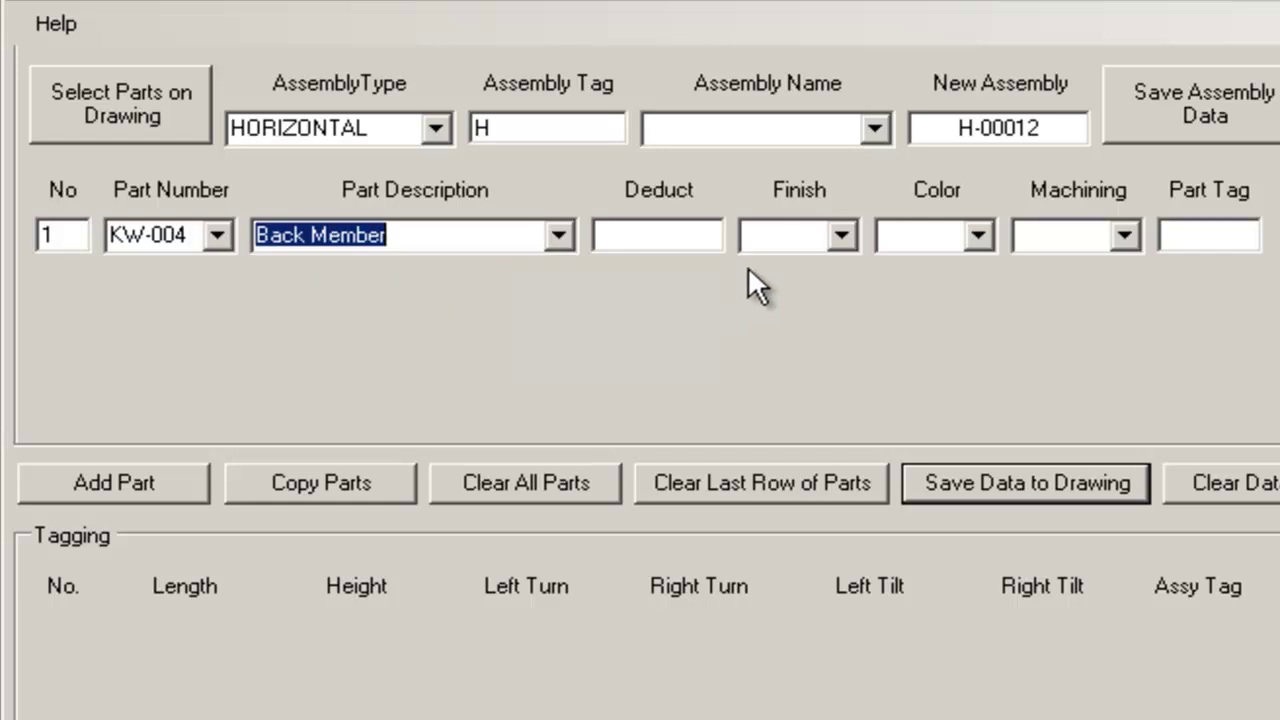
left_click(840, 235)
left_click(818, 262)
left_click(972, 235)
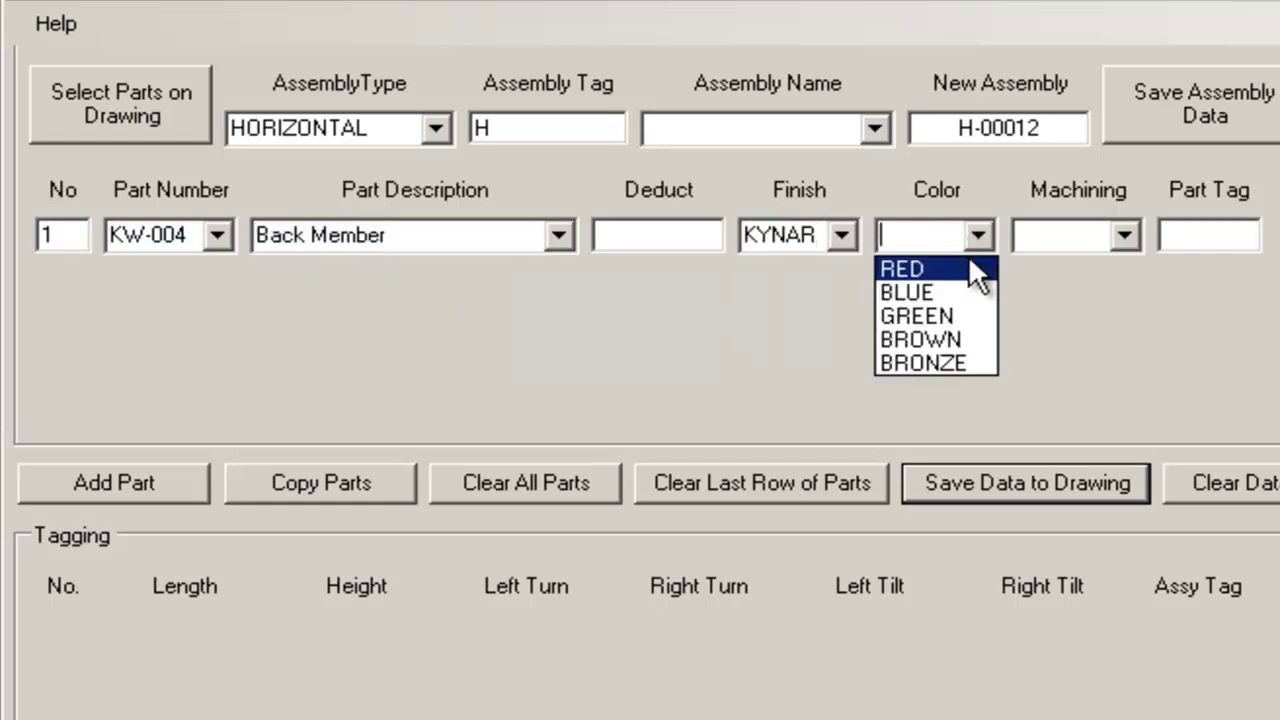
left_click(985, 362)
left_click(1195, 235)
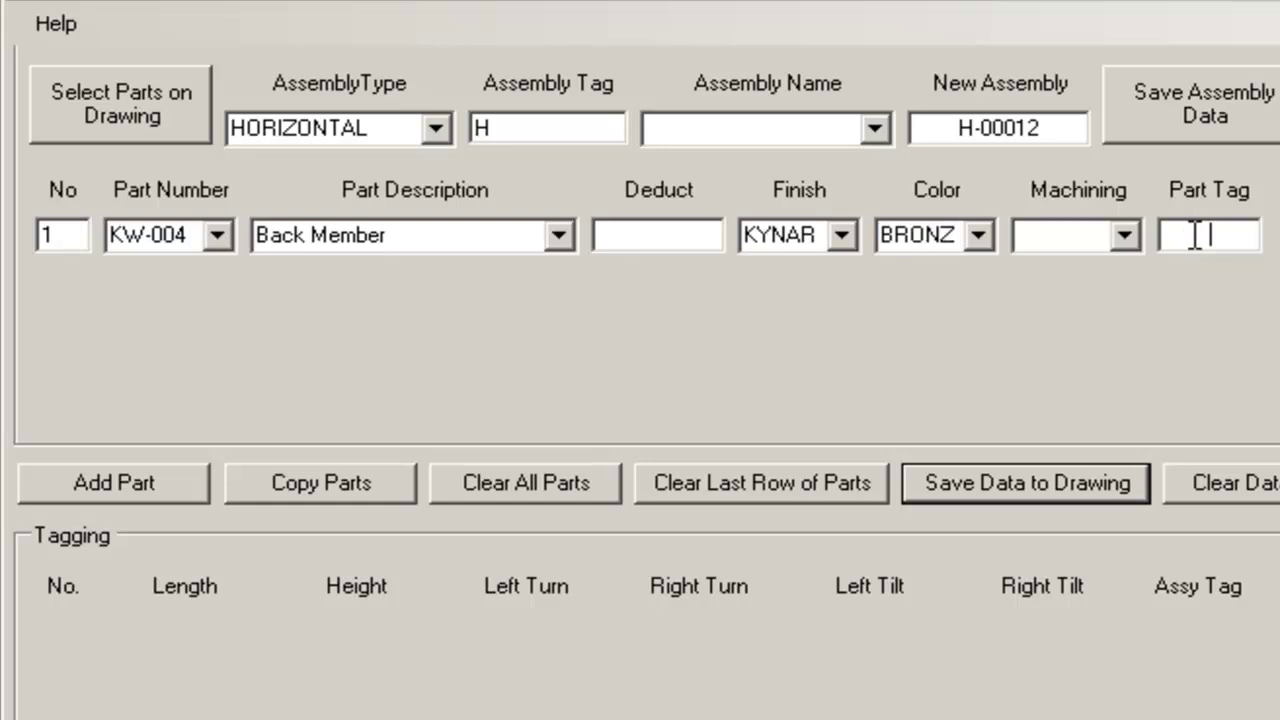
type("B")
right_click(205, 190)
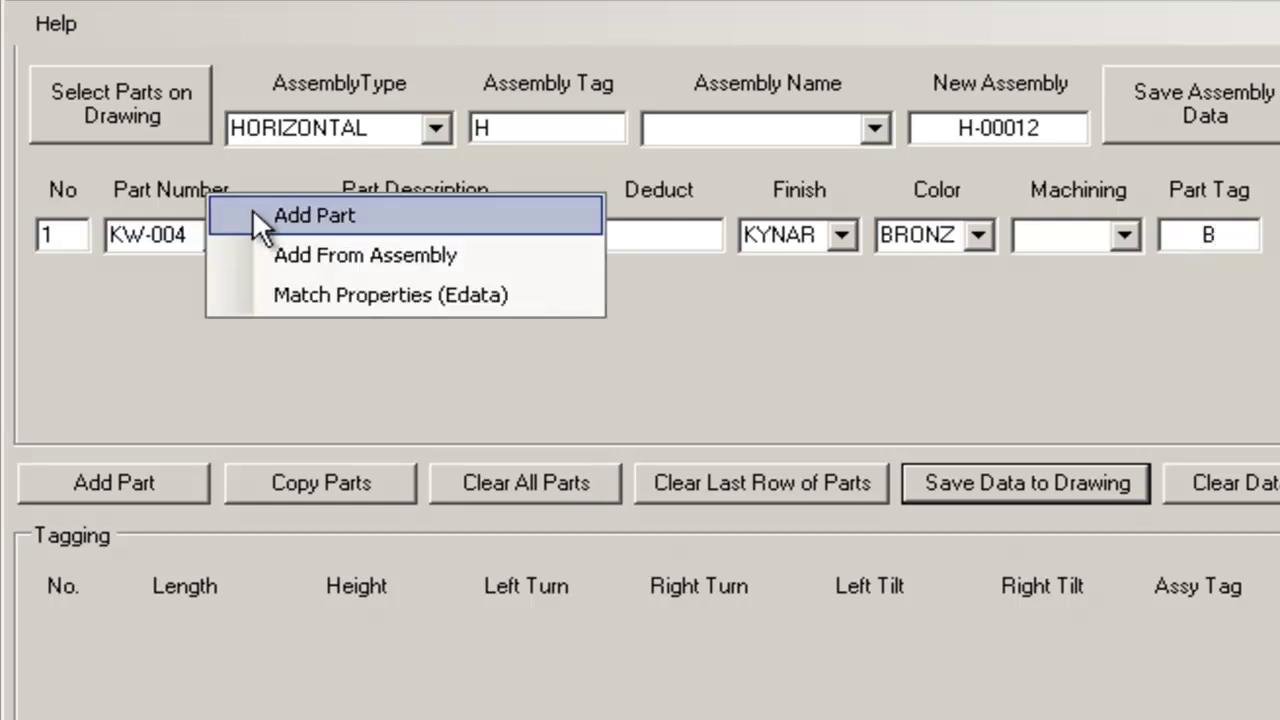
left_click(141, 193)
right_click(150, 189)
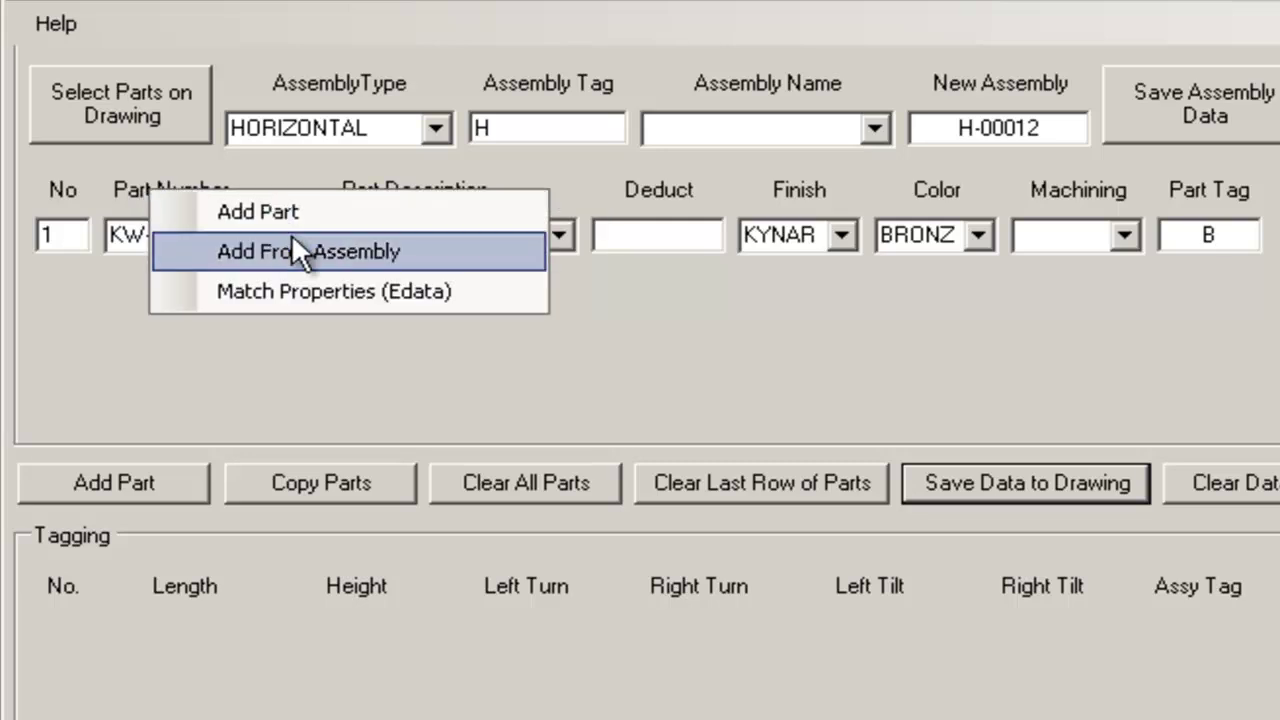
left_click(131, 180)
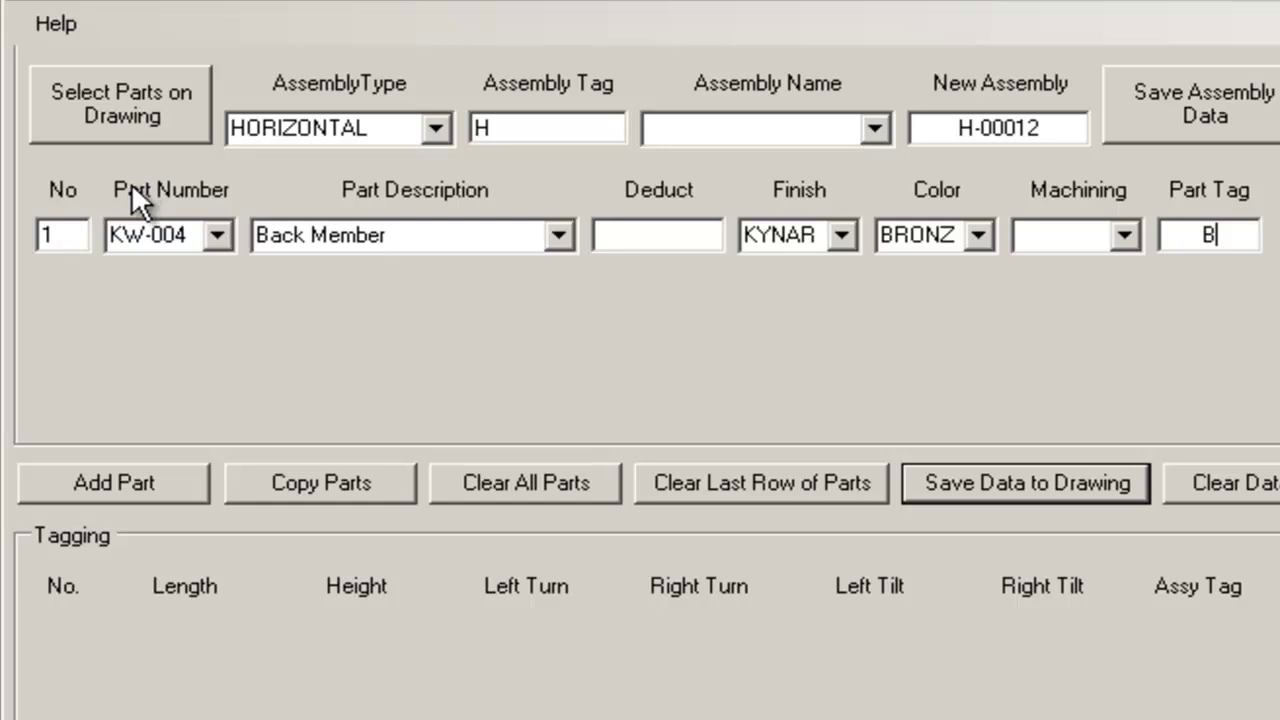
Step: Add part KW-005 as a Pressure Plate with MILL finish, BRONZE color and part tag P
right_click(127, 192)
left_click(220, 214)
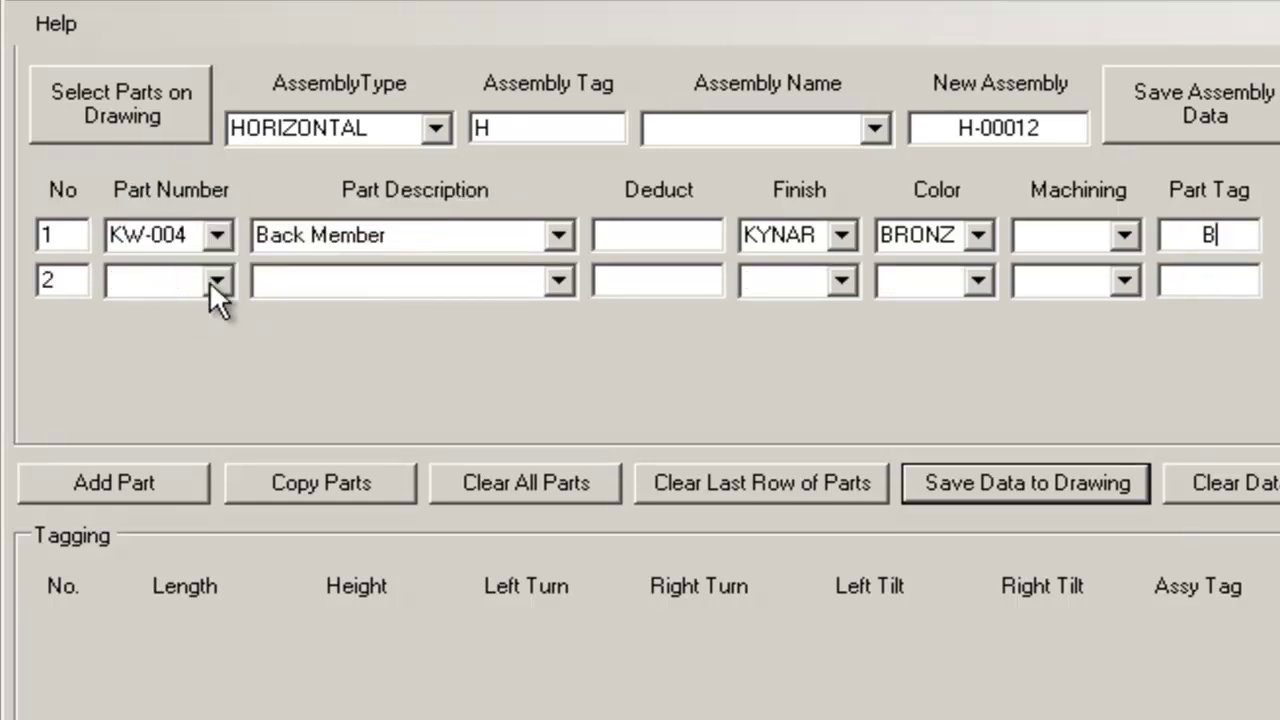
left_click(172, 280)
type("KW-005")
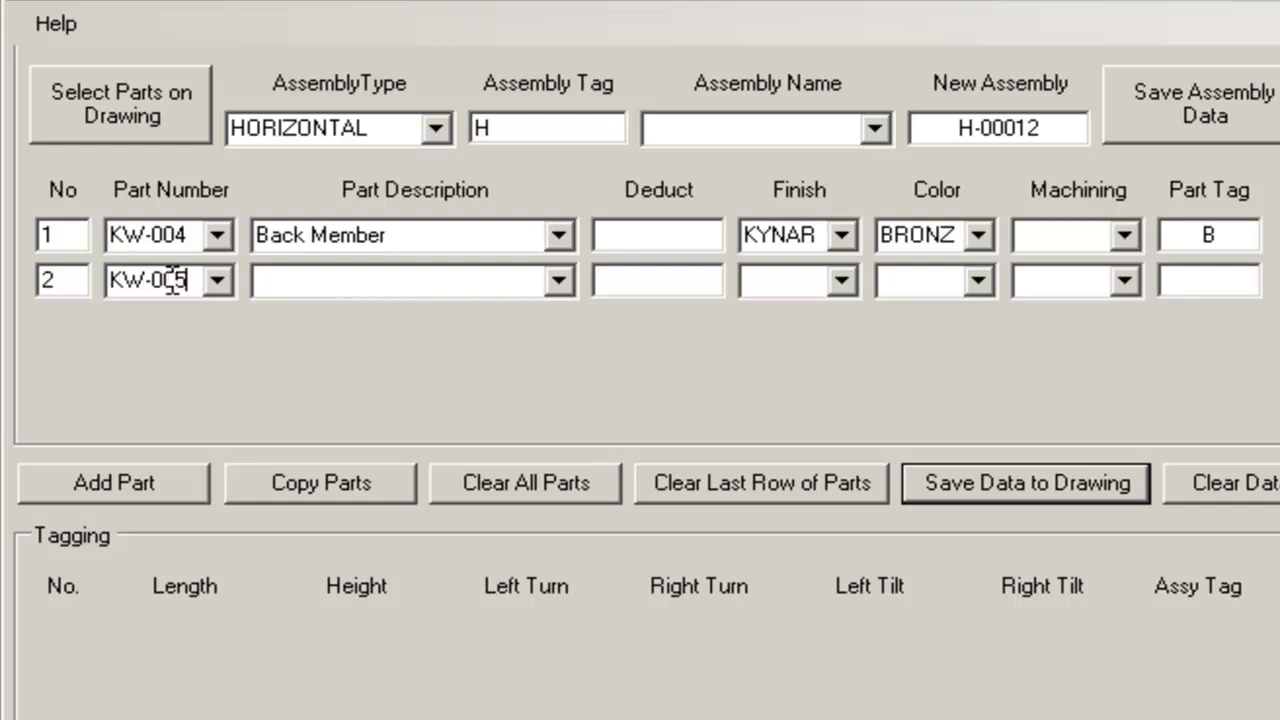
left_click(552, 278)
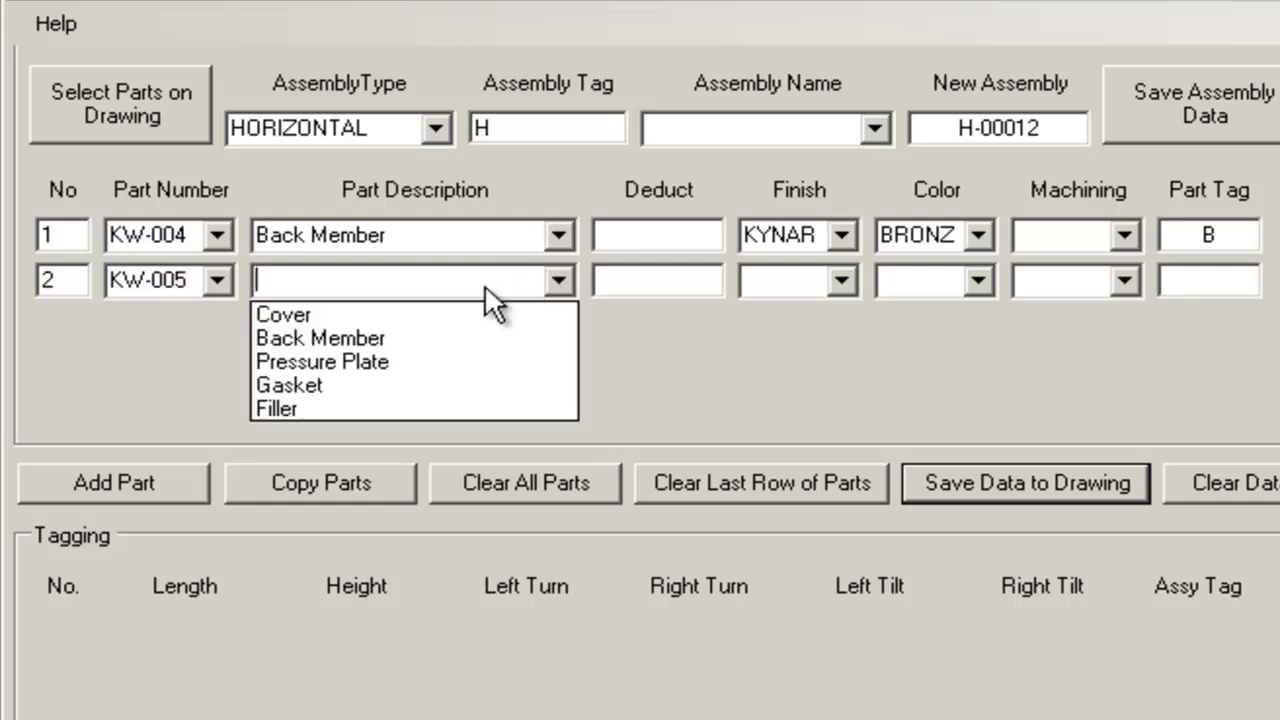
left_click(440, 360)
left_click(843, 281)
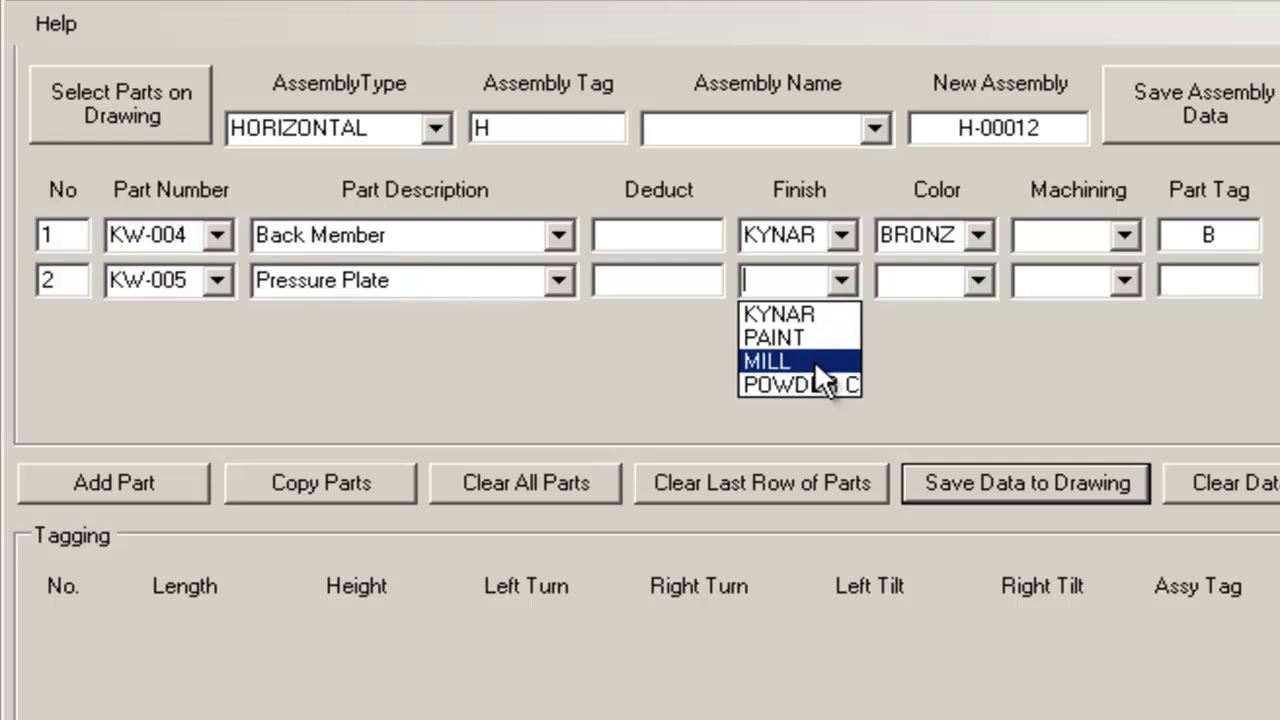
left_click(812, 360)
left_click(979, 281)
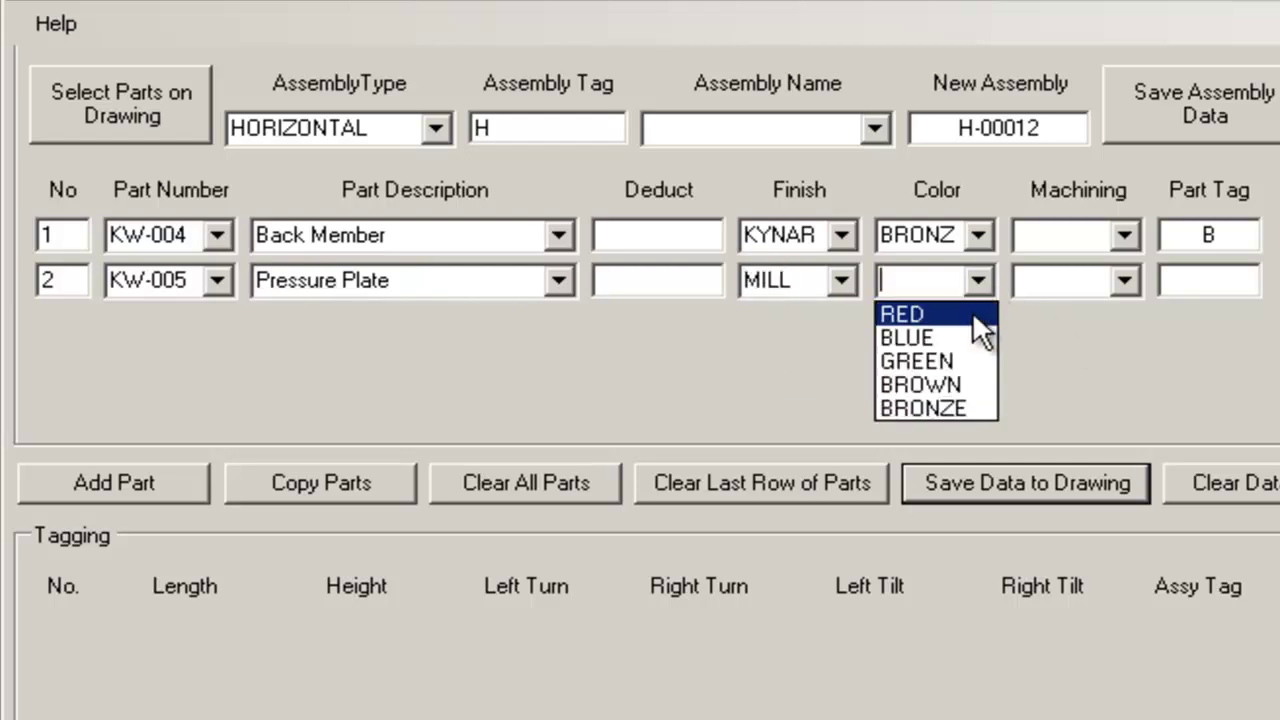
left_click(965, 407)
left_click(1206, 284)
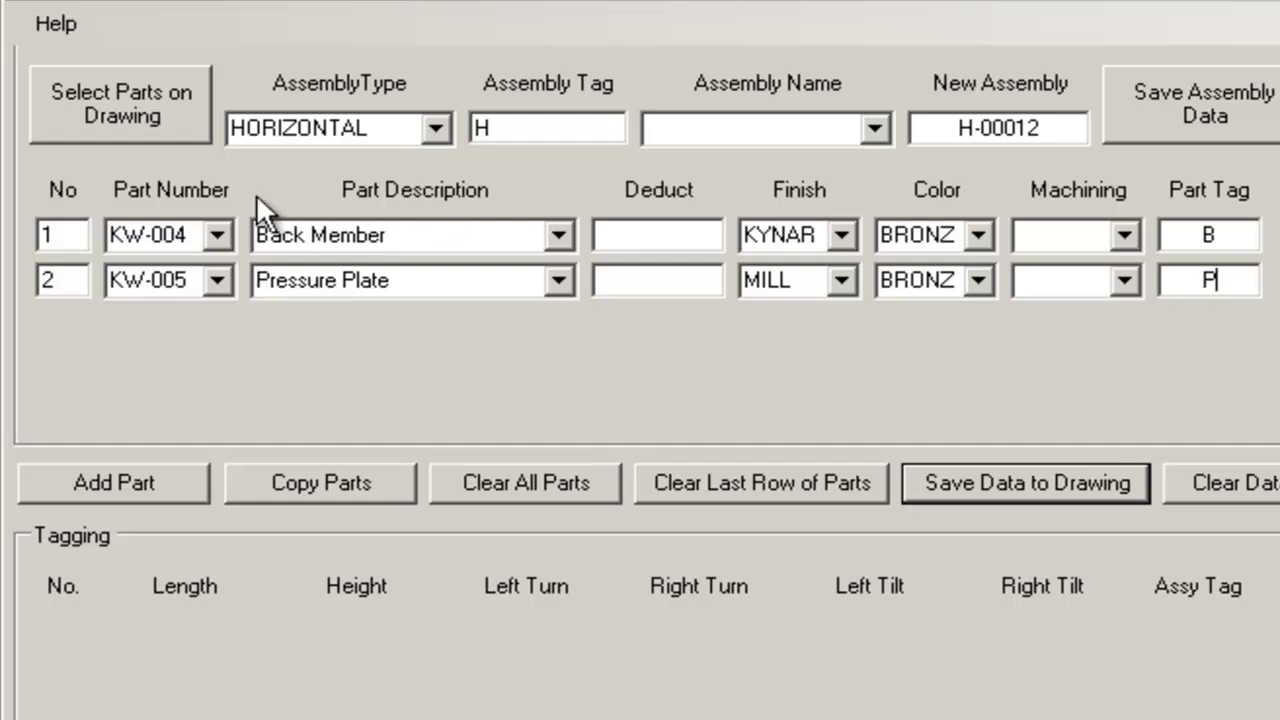
Step: Add part KW-003 as a Cover with KYNAR finish, BRONZE color and part tag C
right_click(166, 186)
left_click(195, 210)
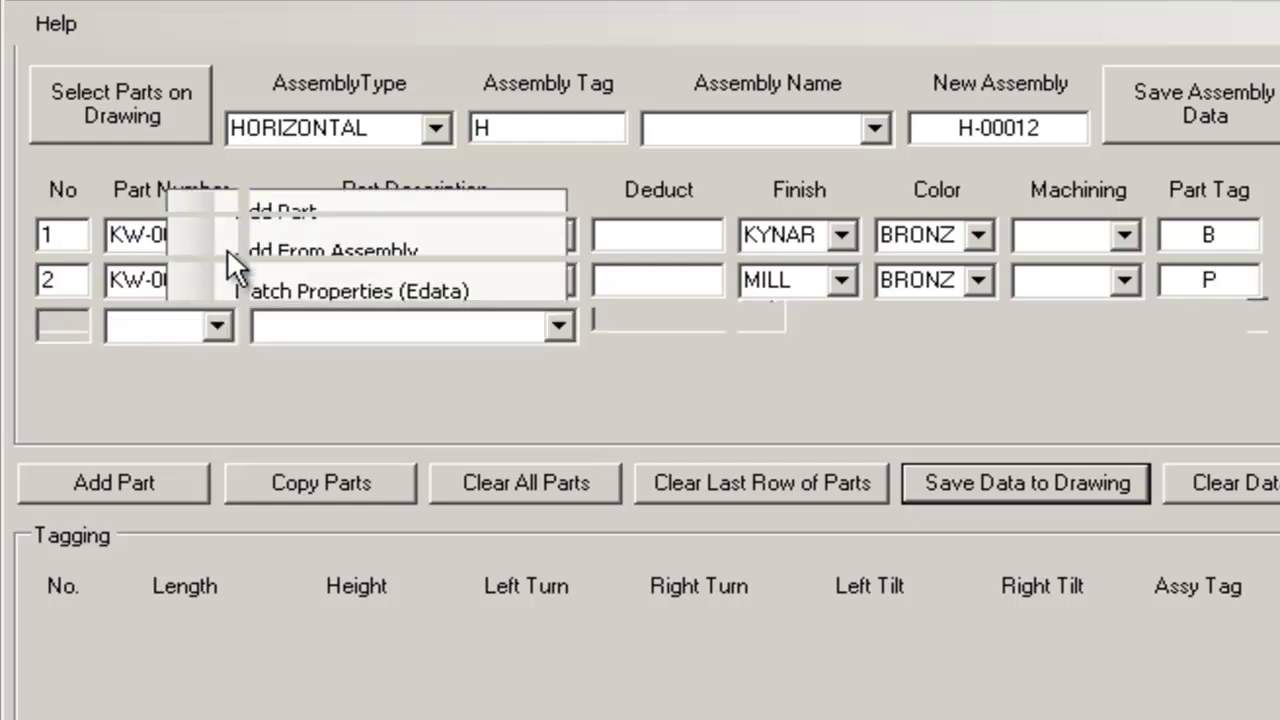
left_click(216, 326)
left_click(176, 406)
left_click(314, 324)
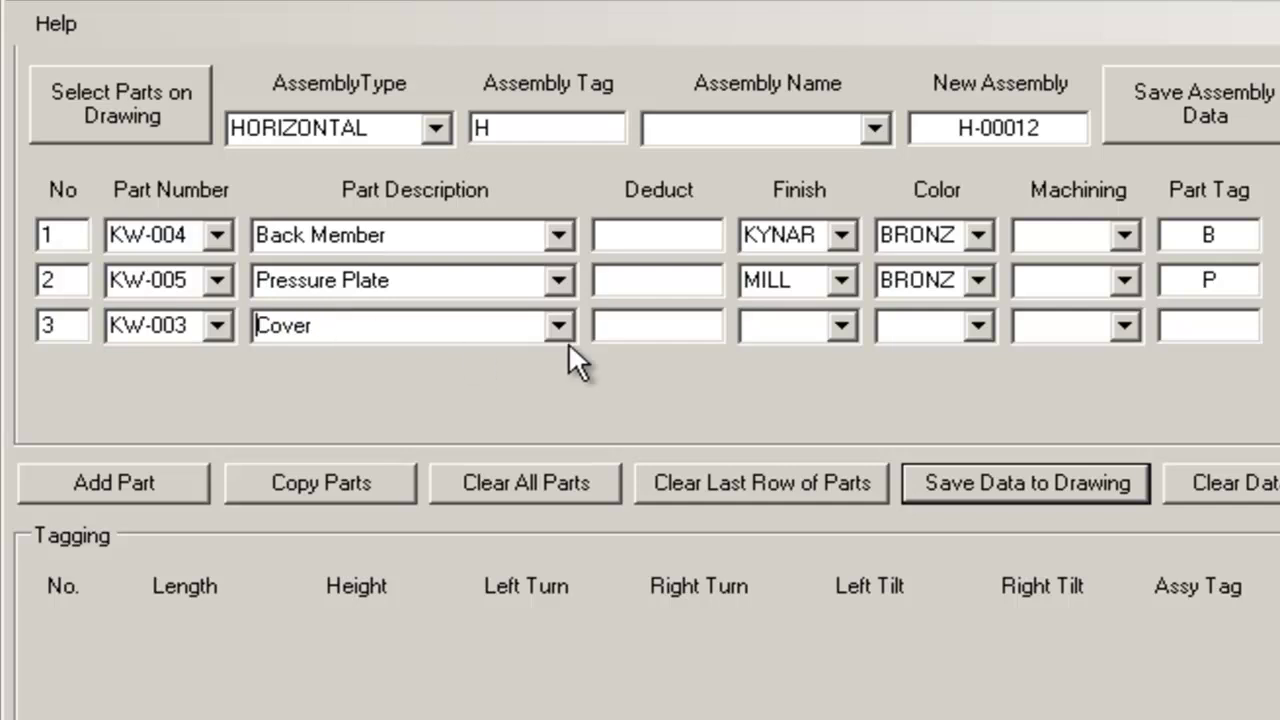
left_click(791, 329)
left_click(908, 326)
left_click(1205, 326)
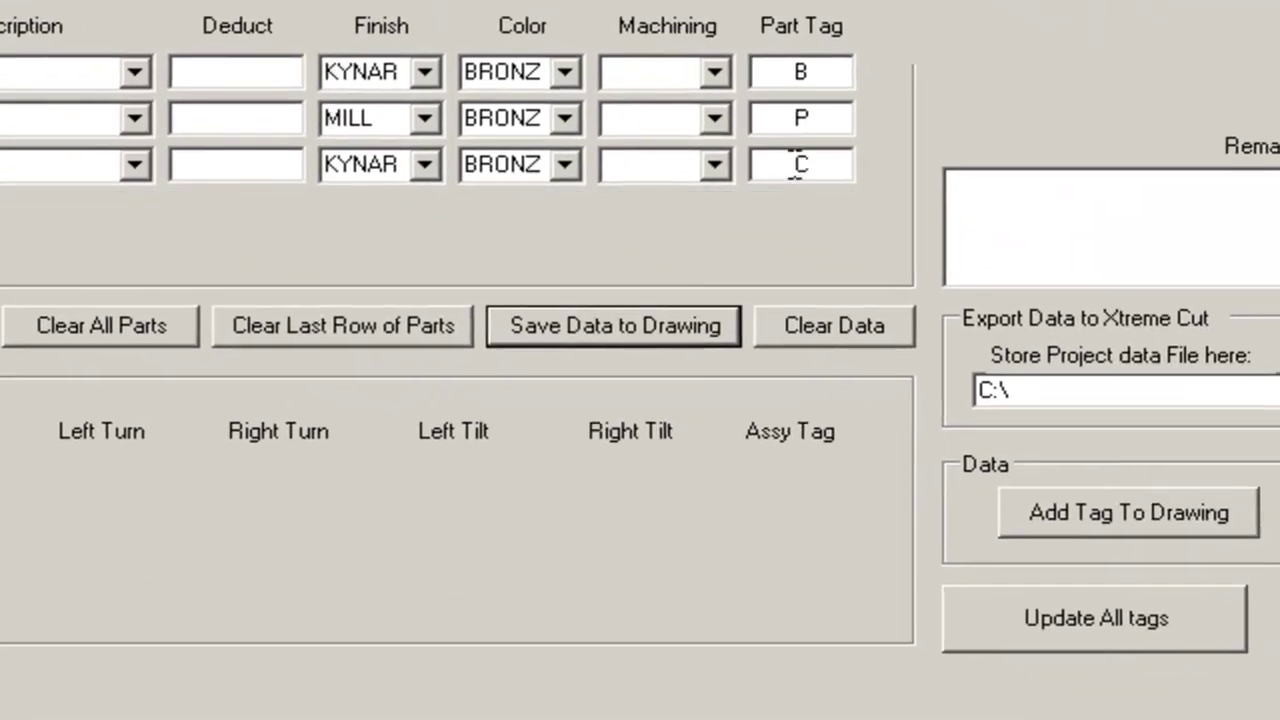
Step: Set the deduct to -1/4" for the Pressure Plate and -1/8" for the Cover
left_click(267, 118)
type("-.25")
left_click(267, 152)
type("-1/8\"")
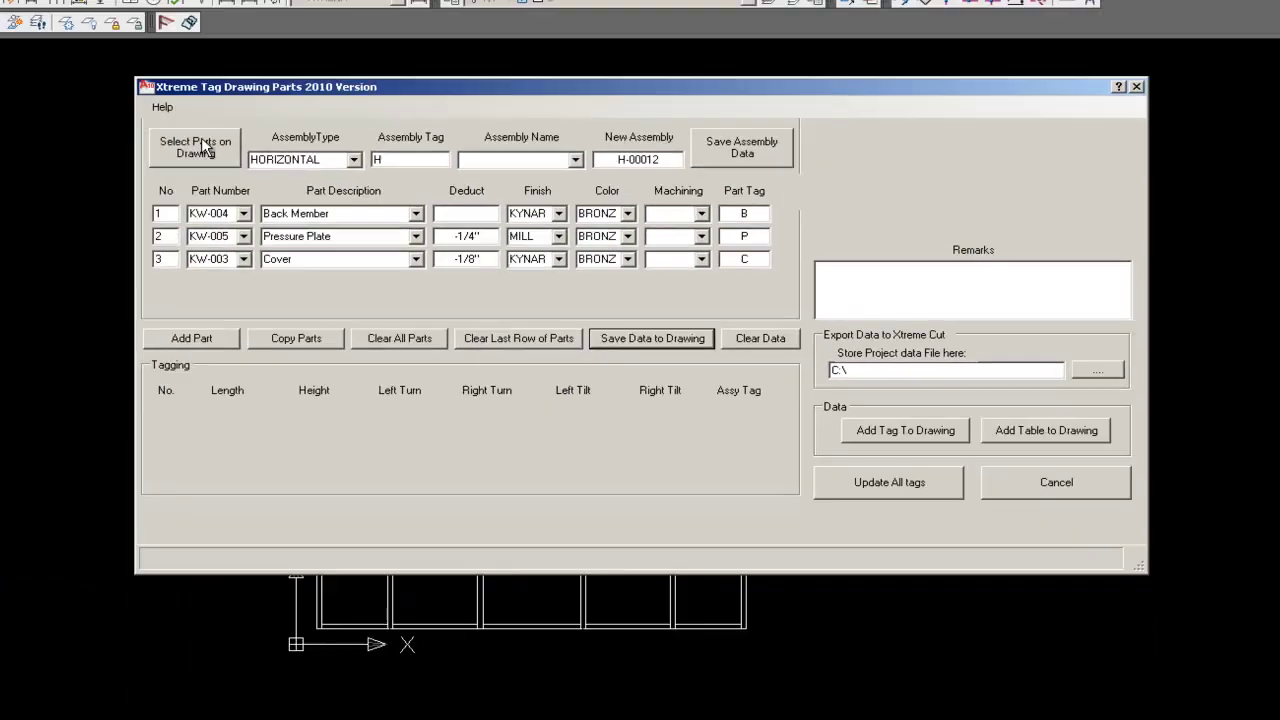
Step: Select all intermediate horizontal members of the elevation and save the horizontal assembly data to the drawing
left_click(201, 137)
left_click(318, 261)
left_click(834, 523)
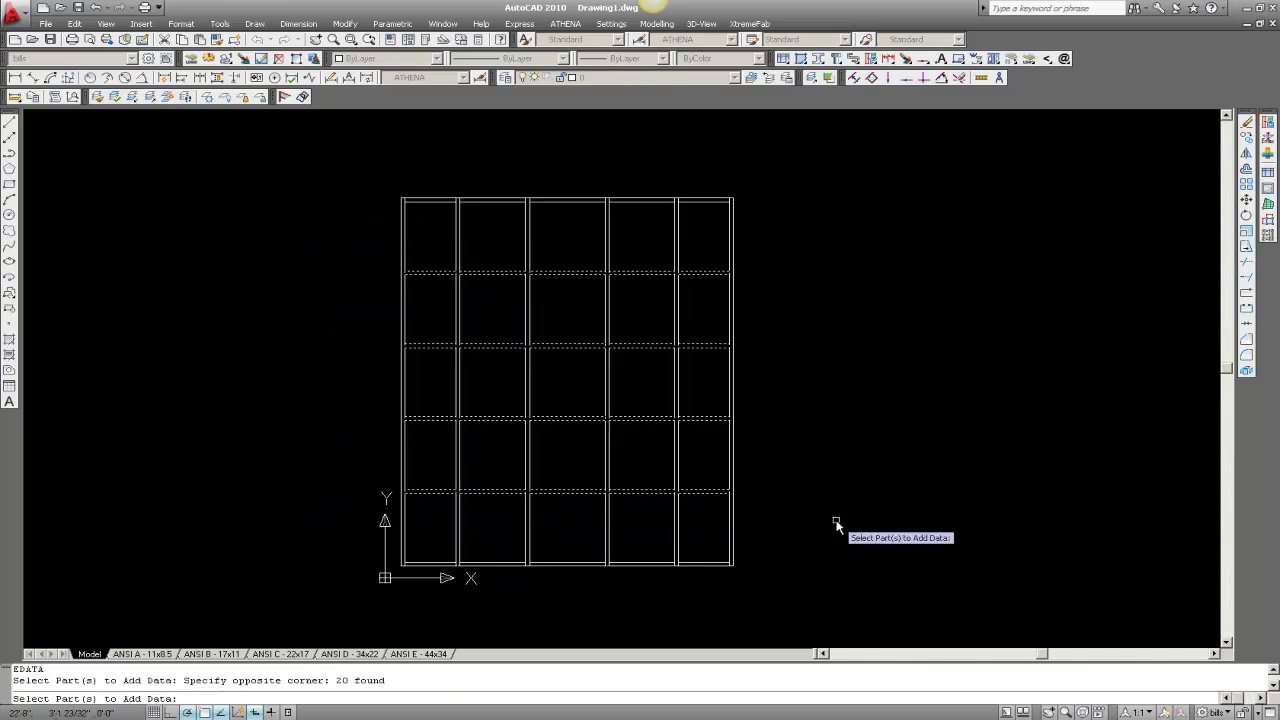
key("Return")
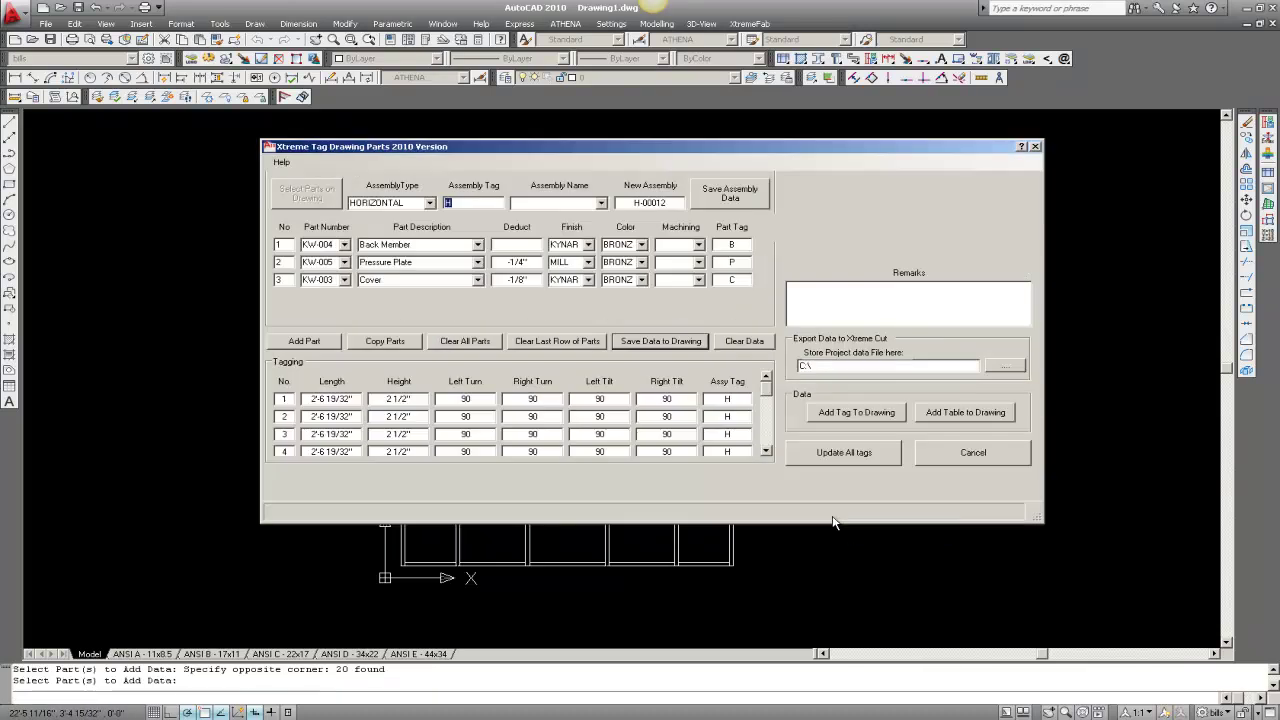
left_click(655, 341)
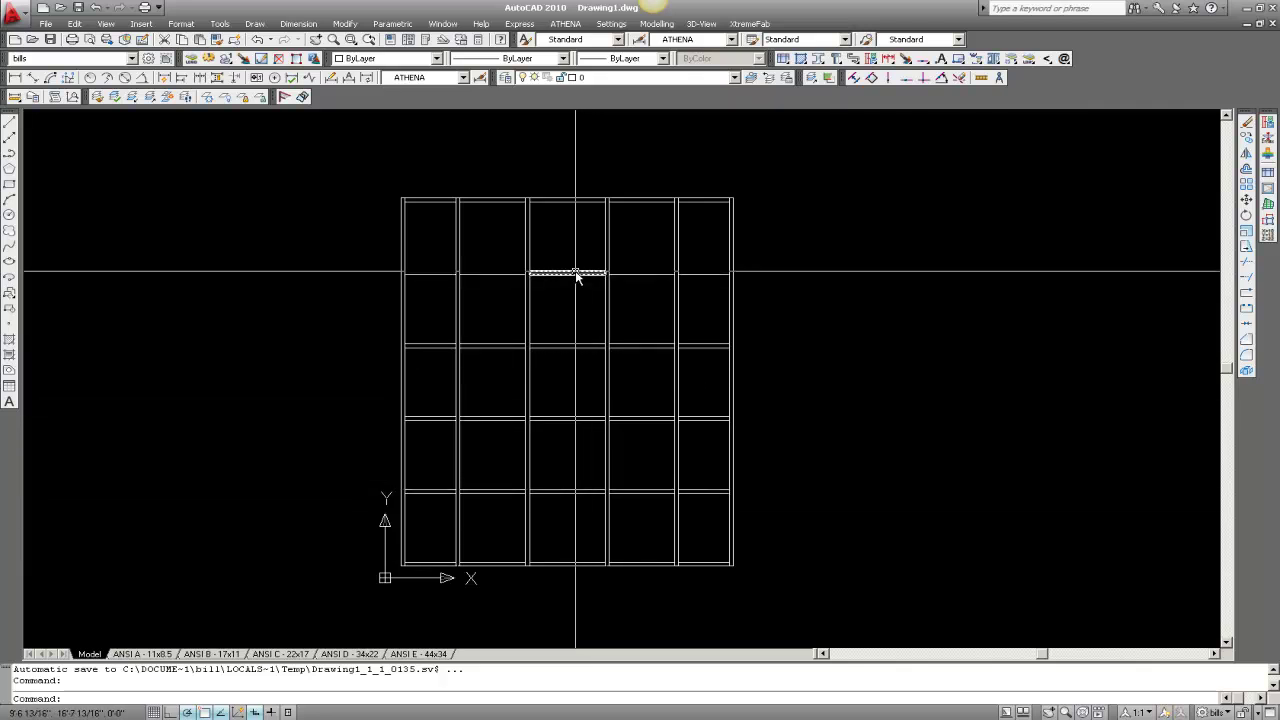
Step: Insert a second facade elevation with the Facade Elevation command in the empty space beside the existing one
scroll(215, 335, "down", 3)
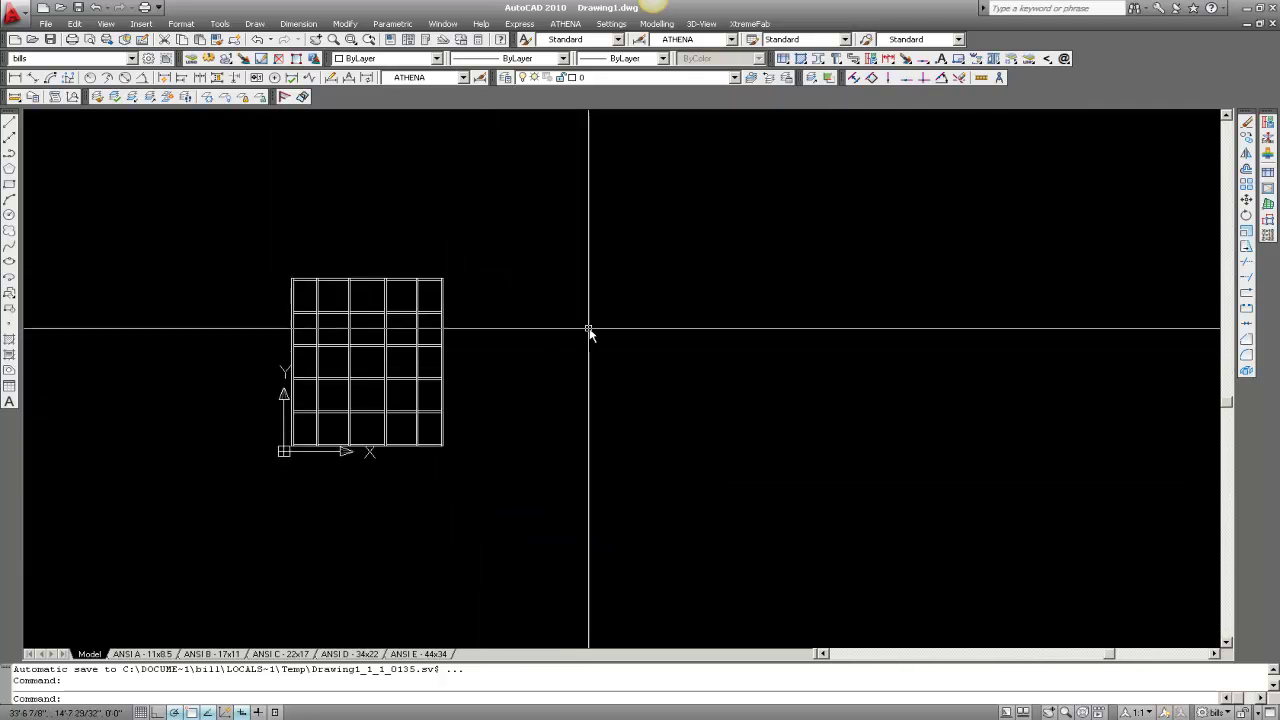
scroll(589, 333, "up", 1)
left_click(565, 23)
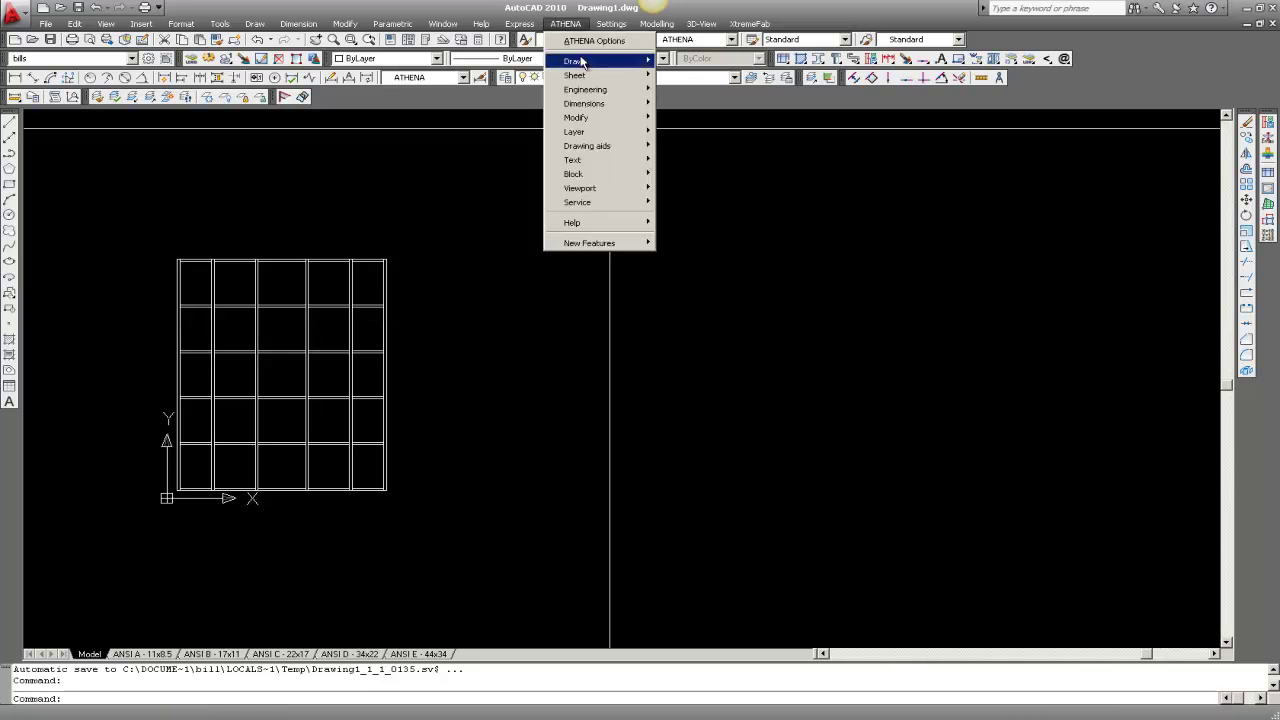
mouse_move(582, 62)
left_click(690, 61)
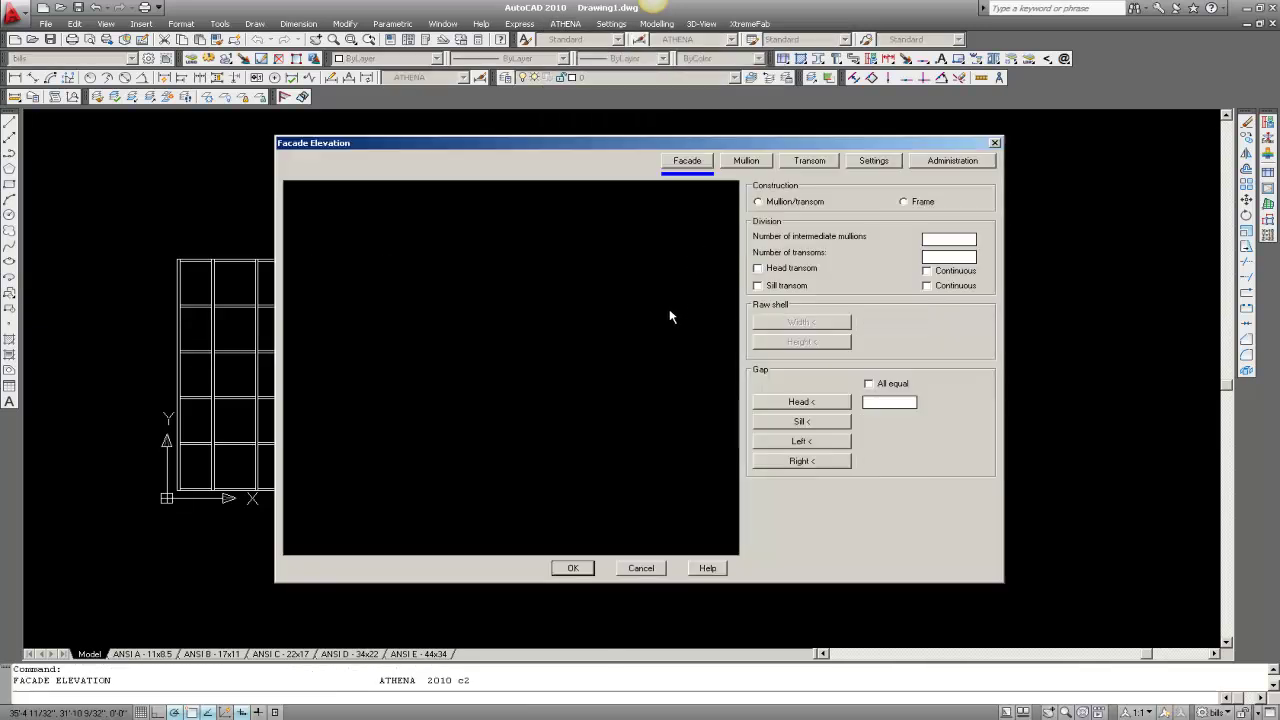
left_click(586, 567)
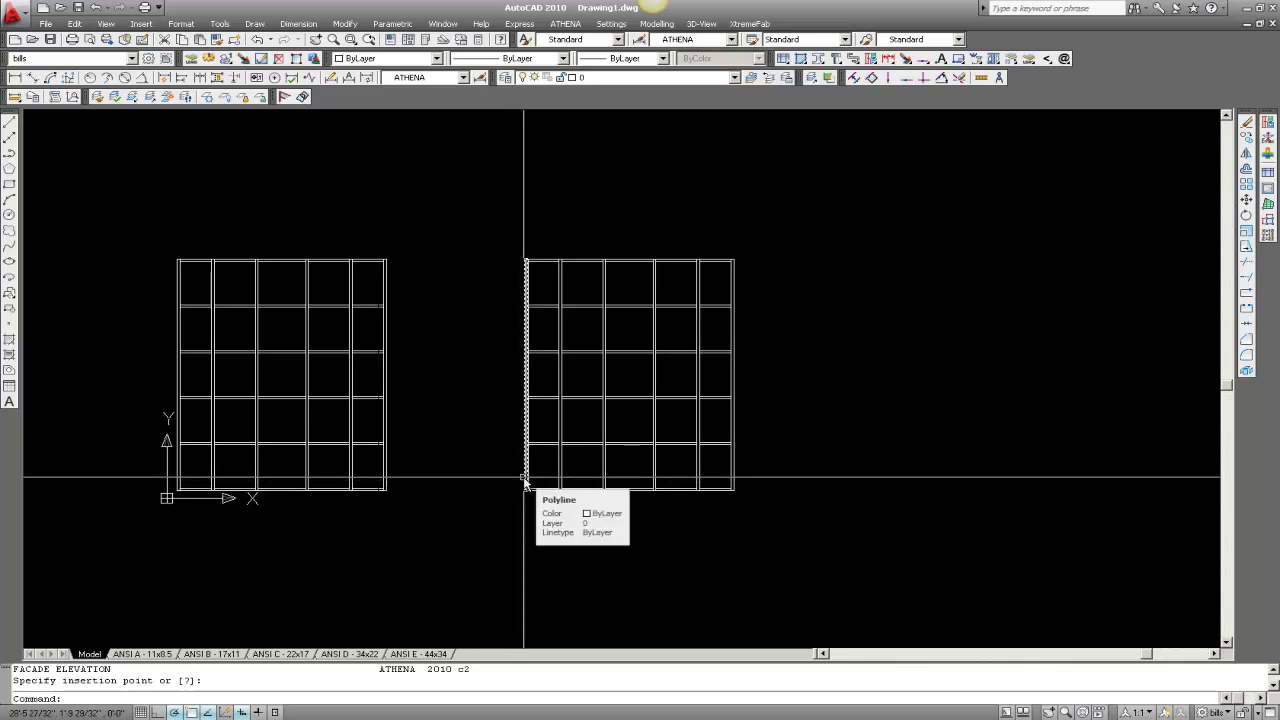
Step: Open the XtremeFab part tagging dialog and set the assembly type to SILL
scroll(177, 457, "up", 2)
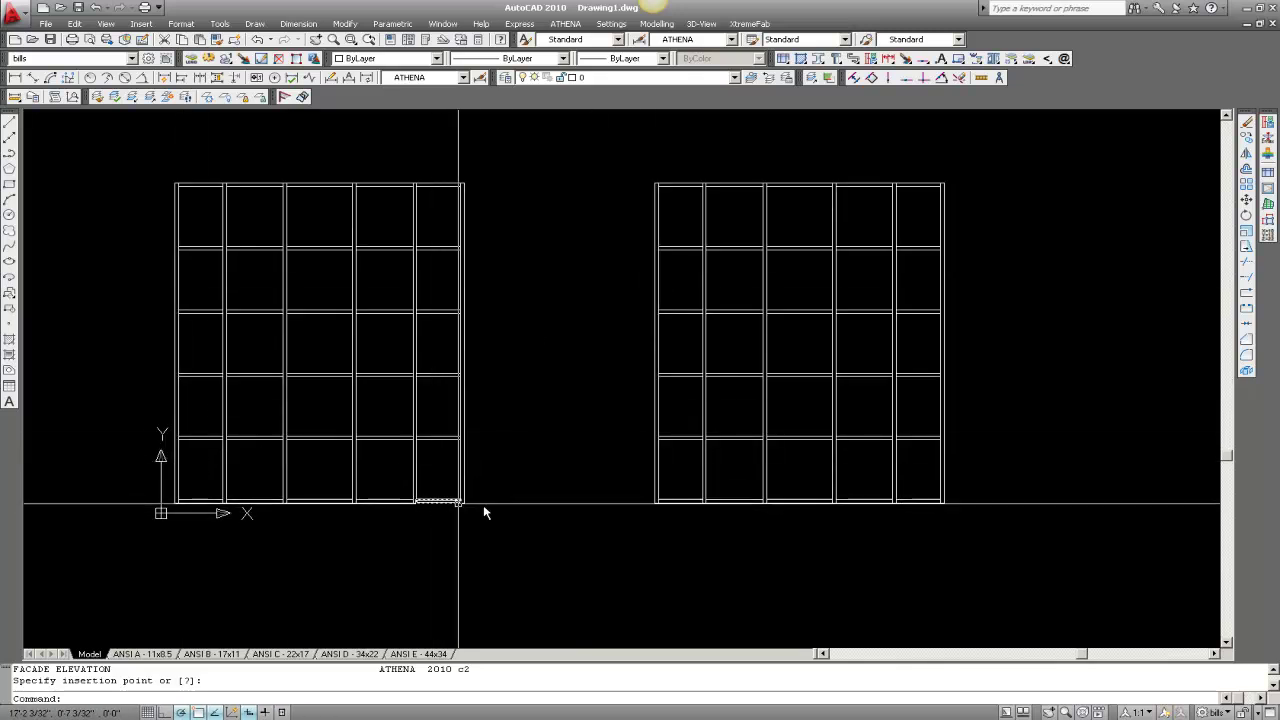
left_click(749, 23)
left_click(768, 69)
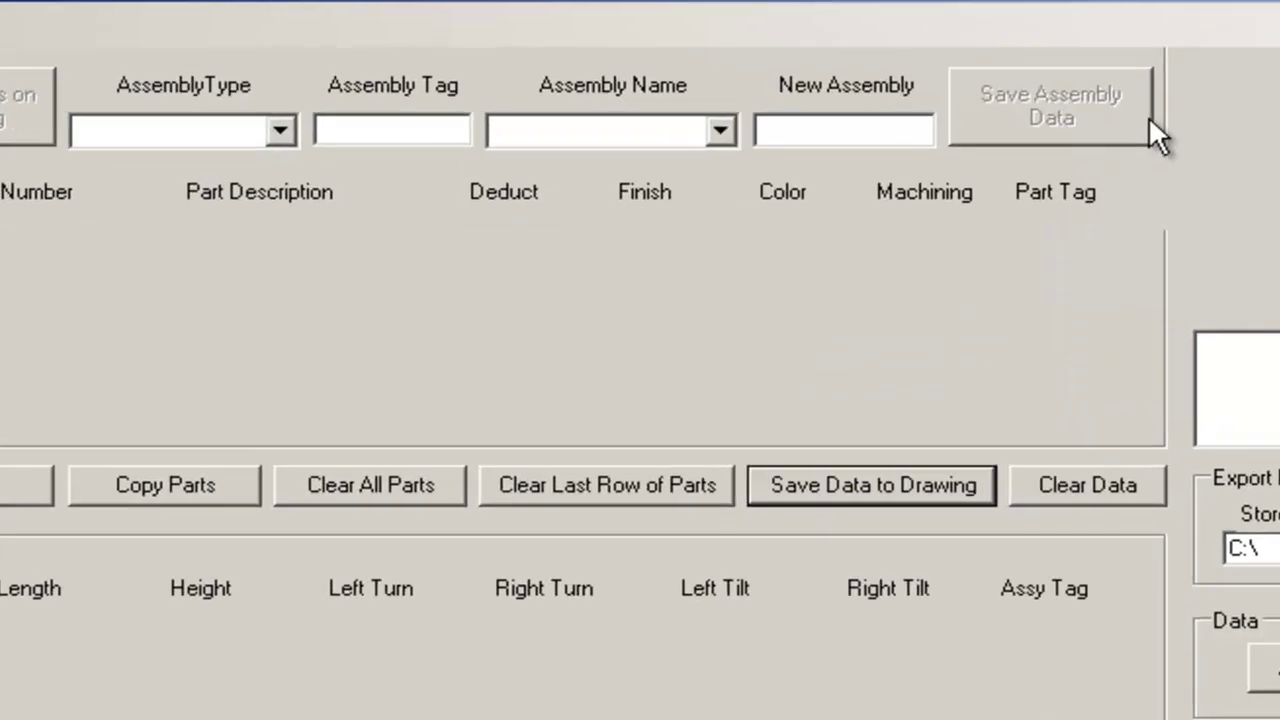
left_click(283, 130)
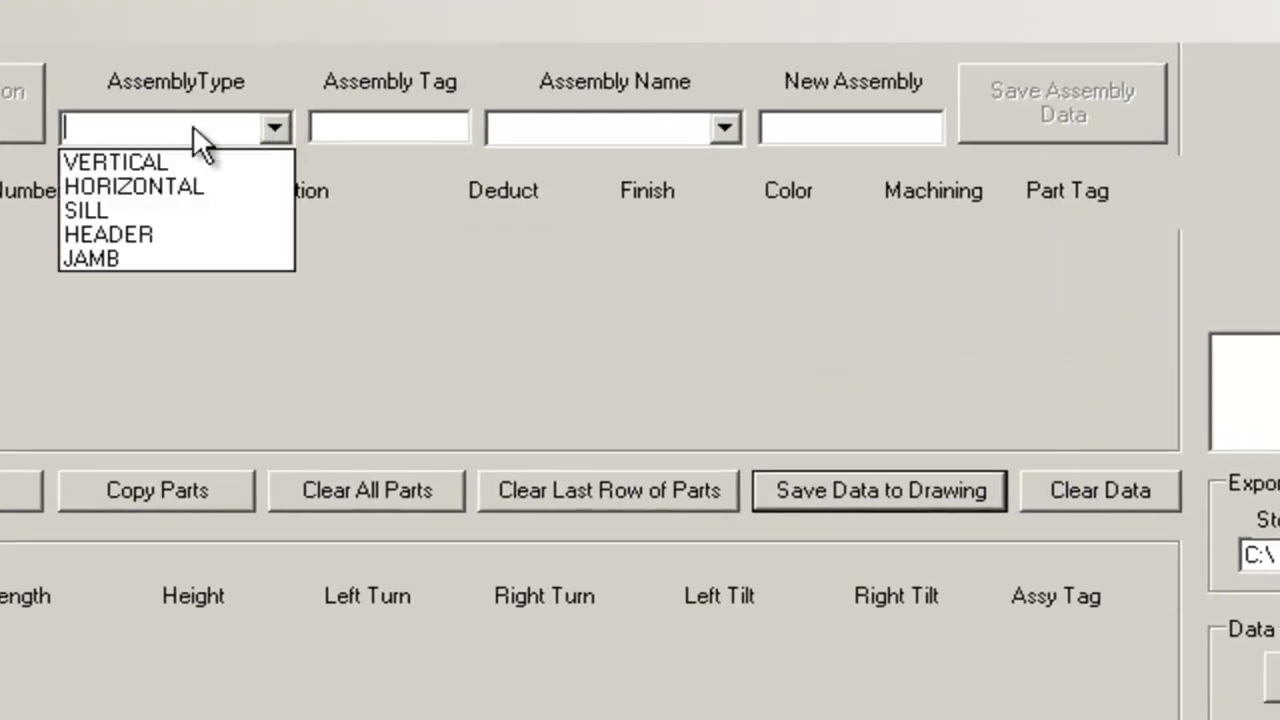
left_click(97, 210)
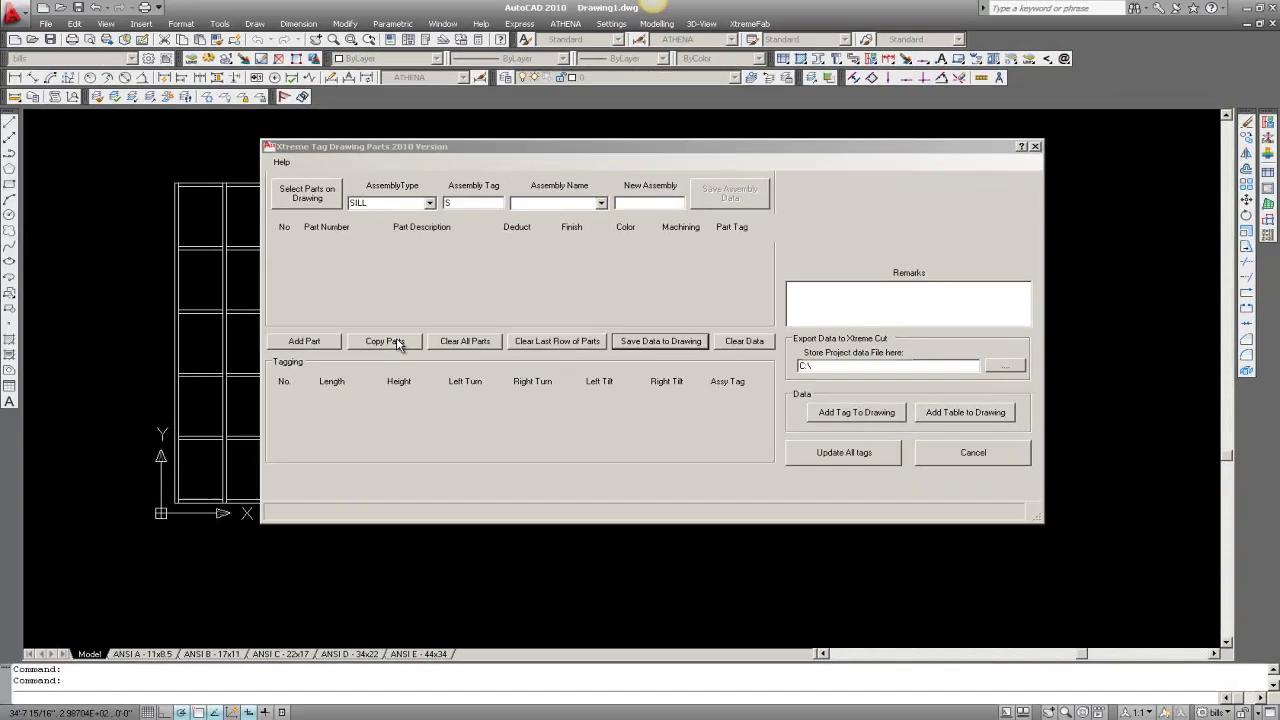
Step: Copy the parts data from a bottom sill member of the original elevation
left_click(221, 489)
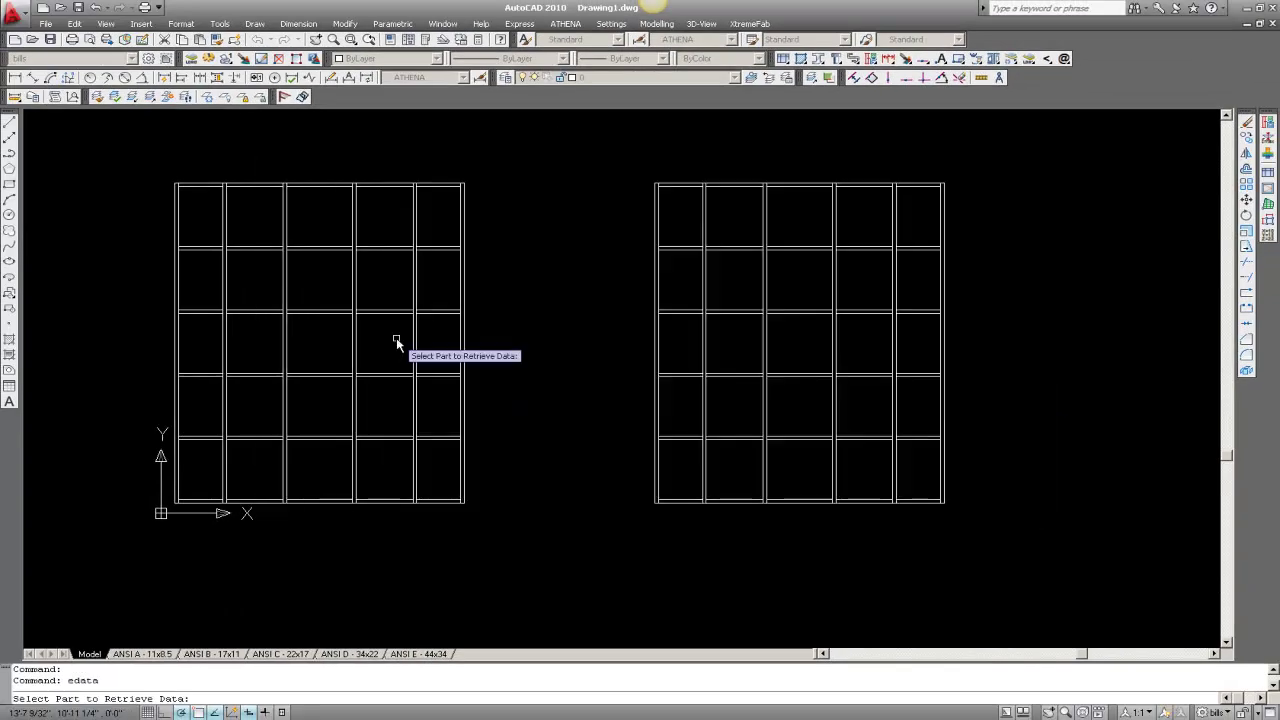
left_click(430, 500)
key("Return")
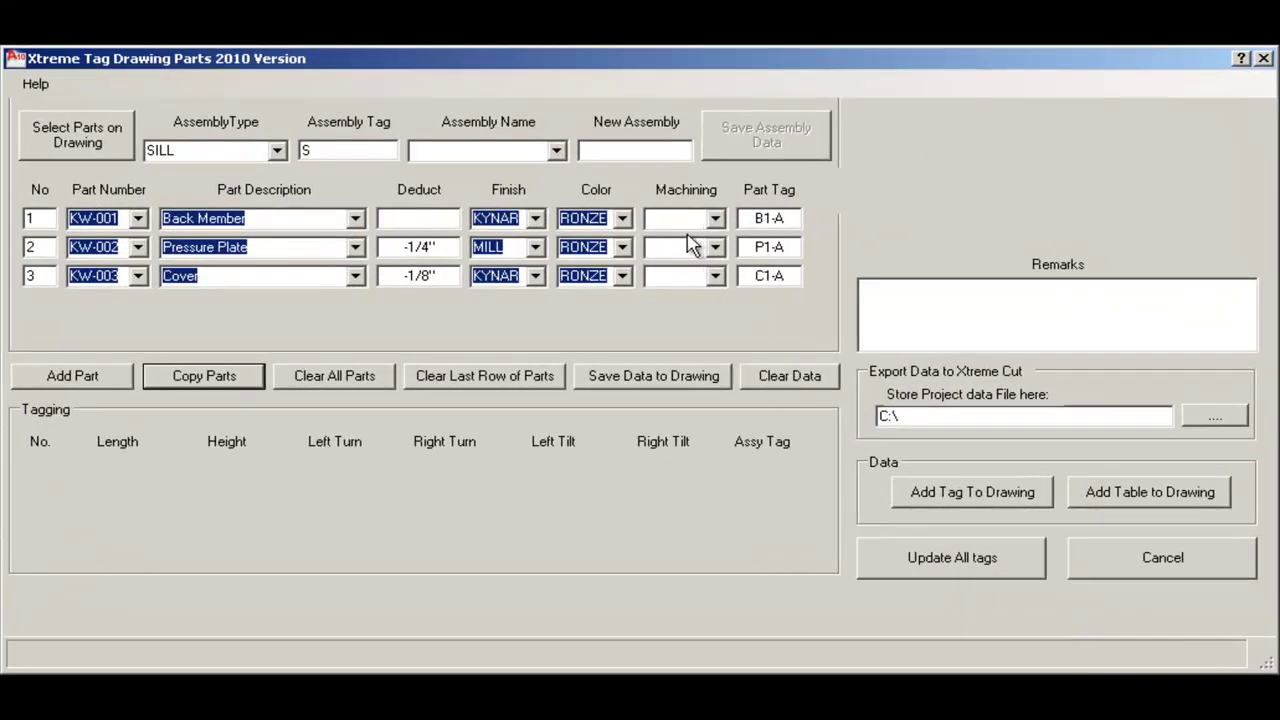
Step: Select the sill members along the bottom of the second elevation and save the copied data to the drawing
left_click(88, 142)
left_click(556, 586)
left_click(1208, 718)
key("Return")
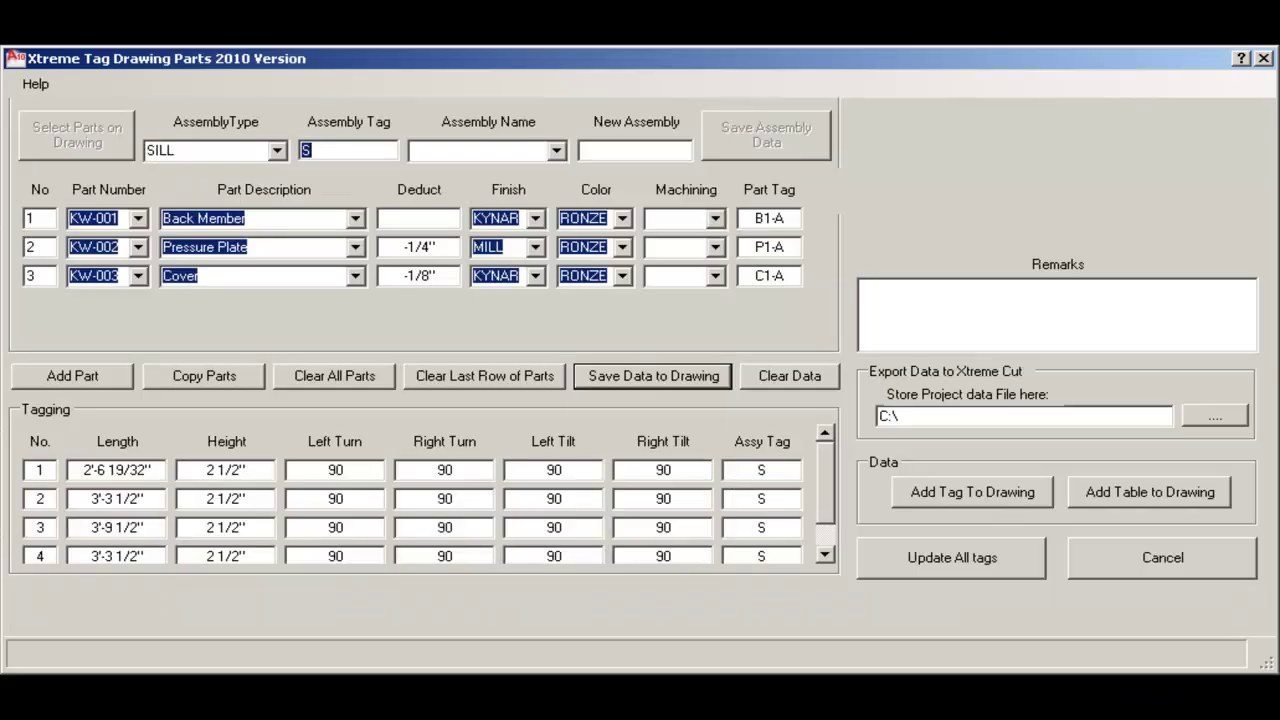
left_click(662, 376)
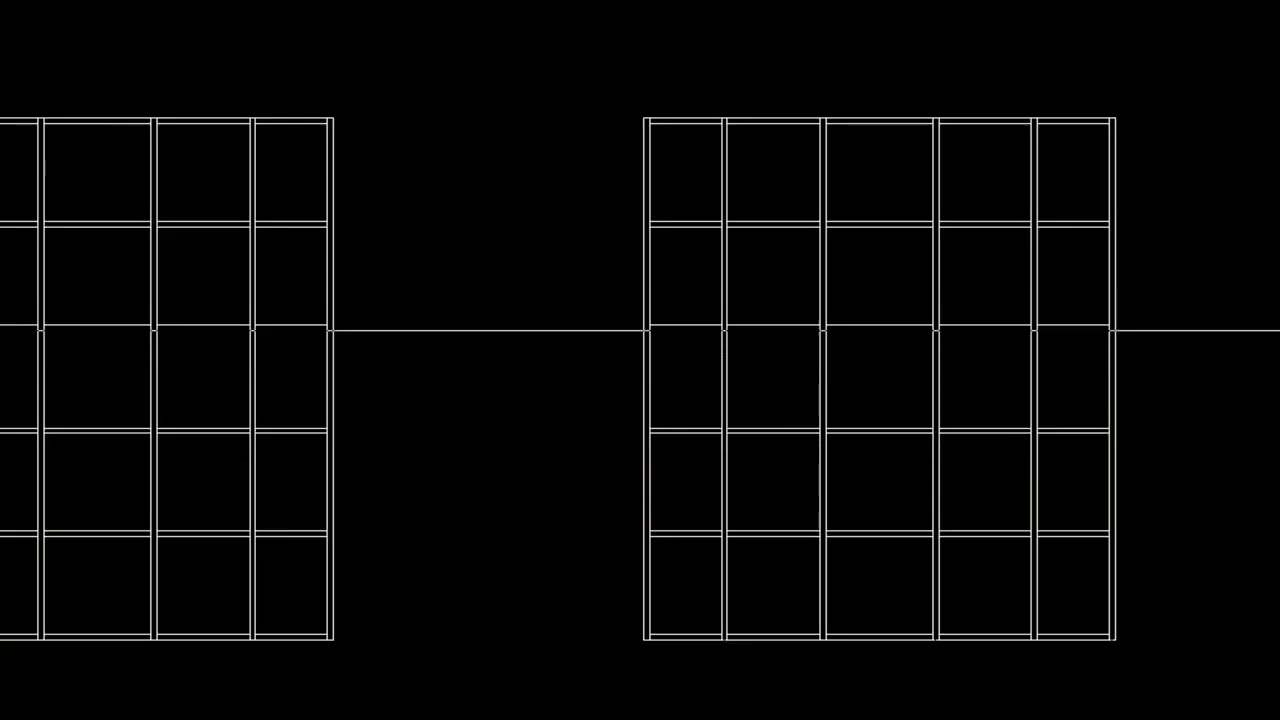
Step: Reopen the part tagging dialog and set the assembly type to HORIZONTAL
key("Return")
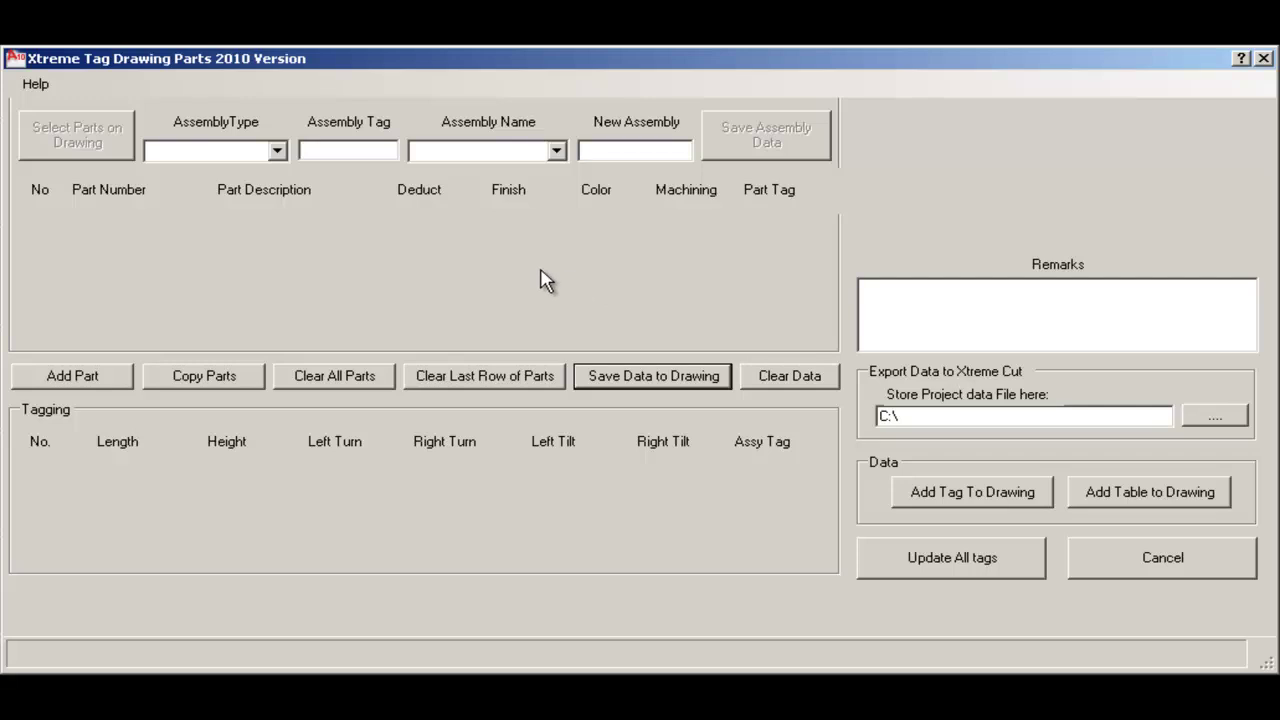
left_click(277, 151)
left_click(237, 198)
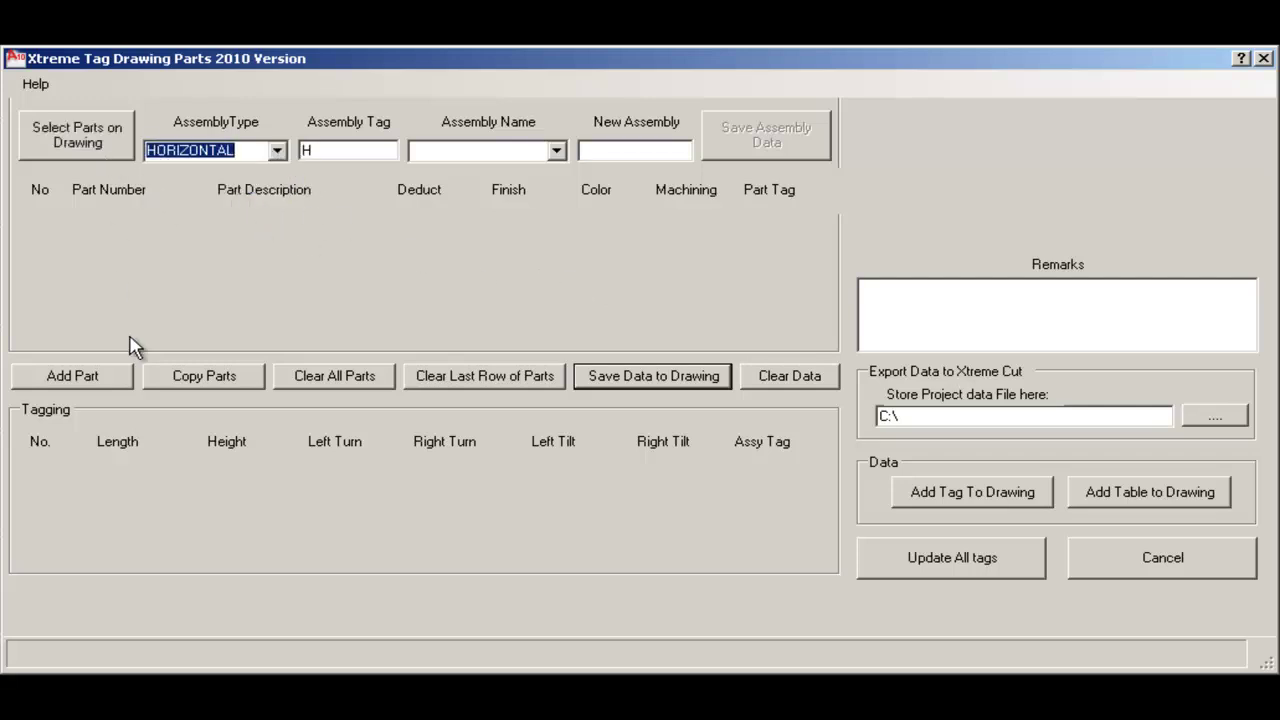
Step: Copy the parts data from an original horizontal member and save it to the intermediate horizontals of the second elevation
left_click(216, 386)
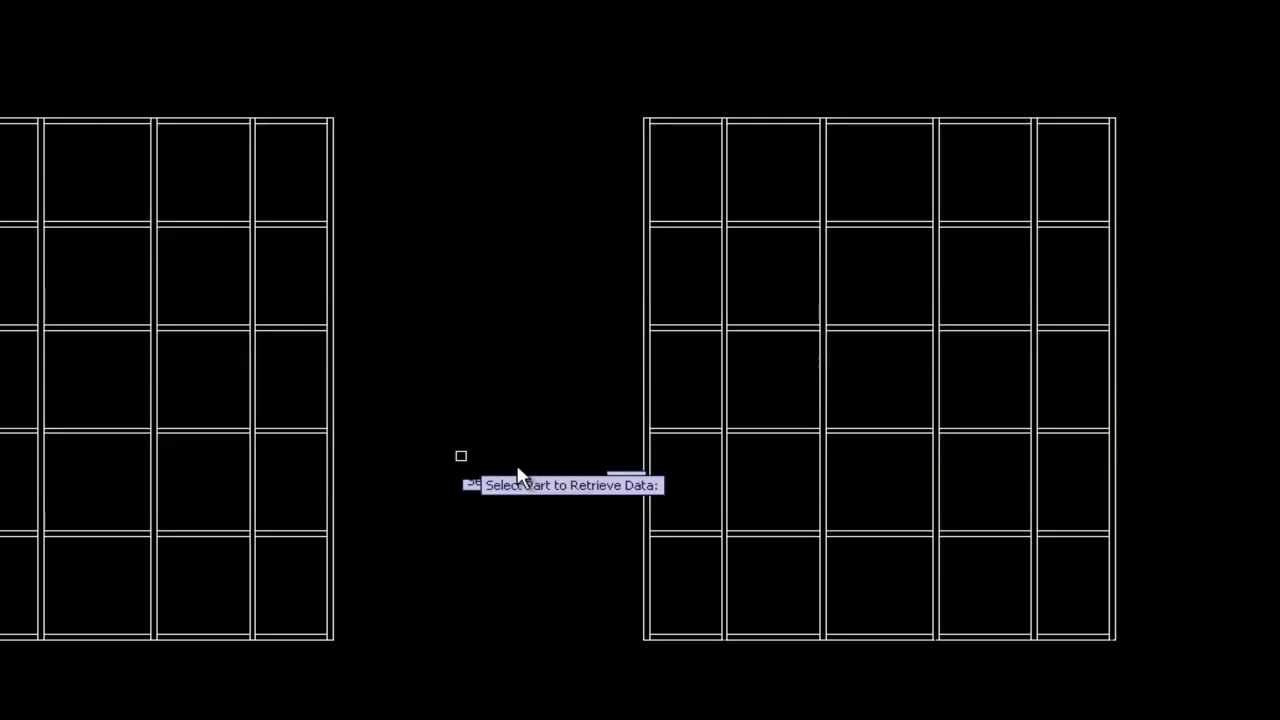
left_click(309, 429)
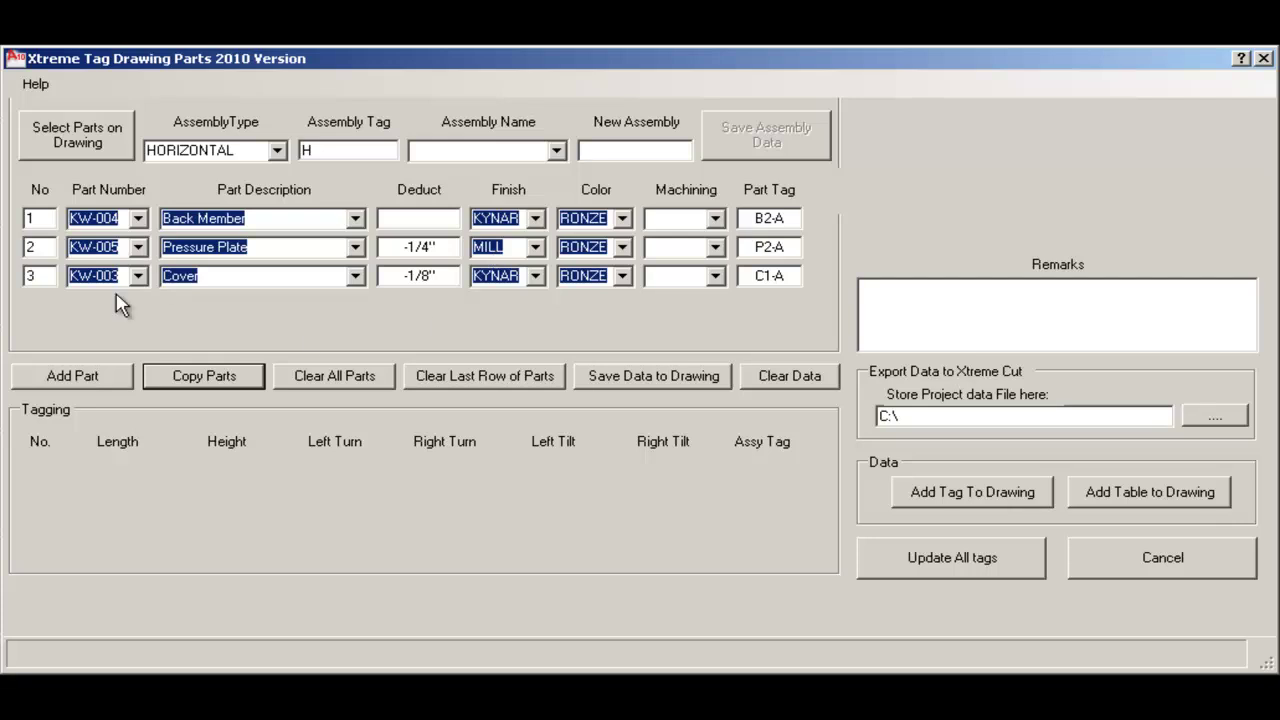
left_click(90, 145)
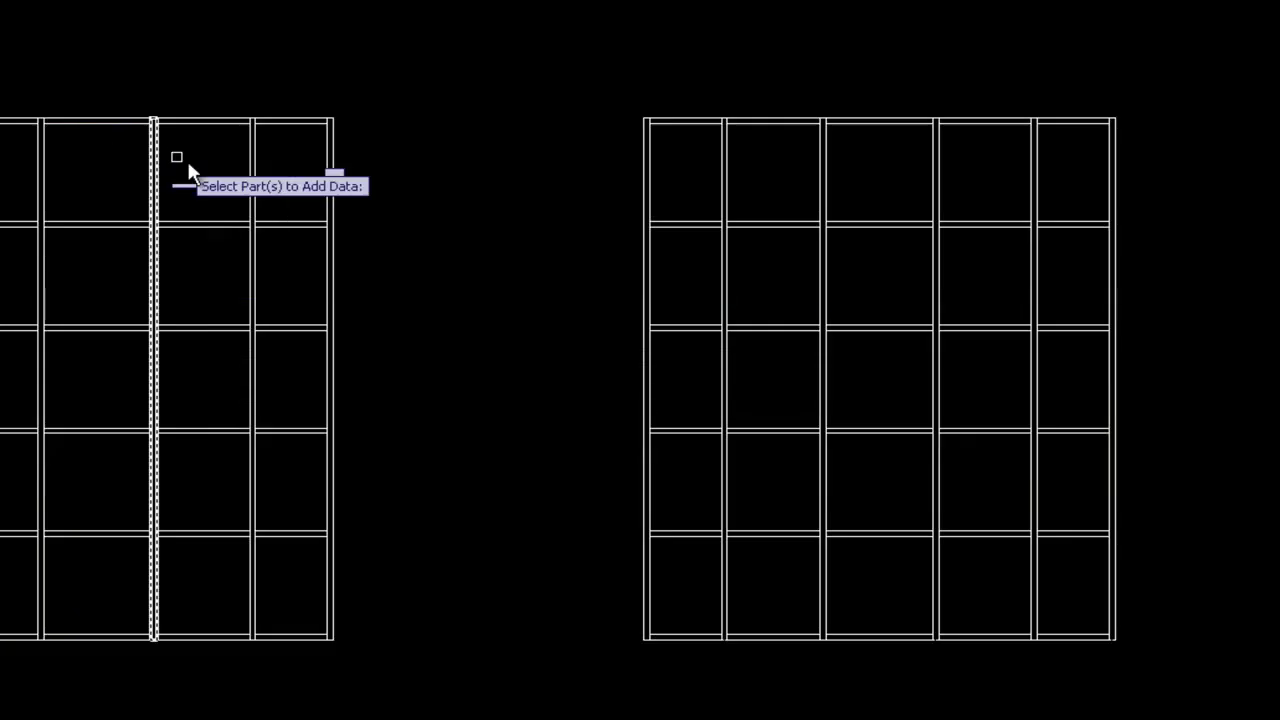
left_click(564, 186)
left_click(1238, 570)
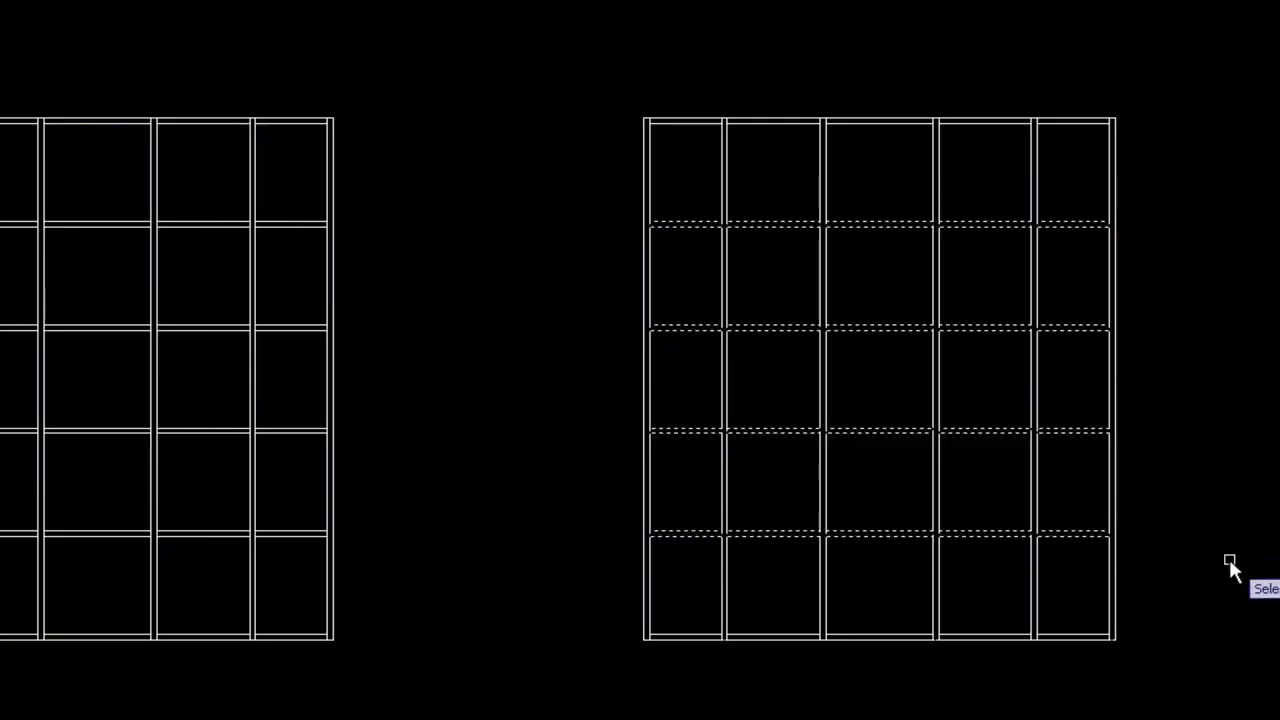
key("Return")
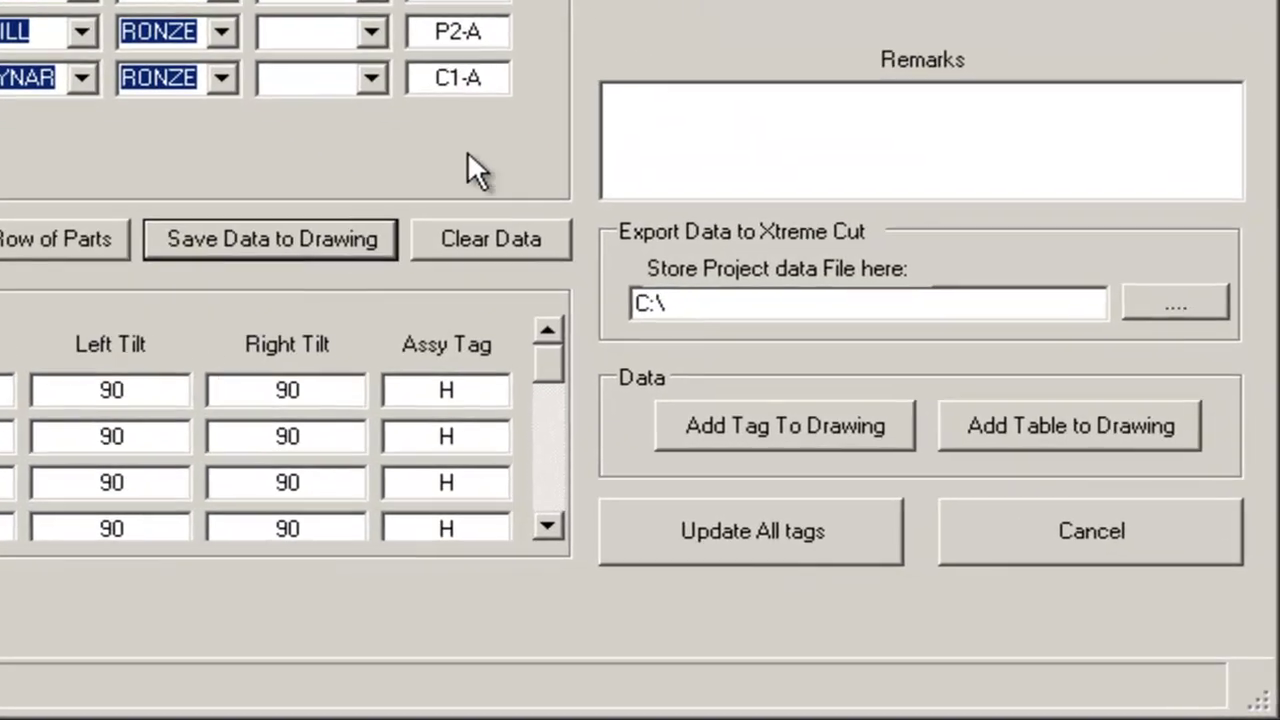
left_click(687, 110)
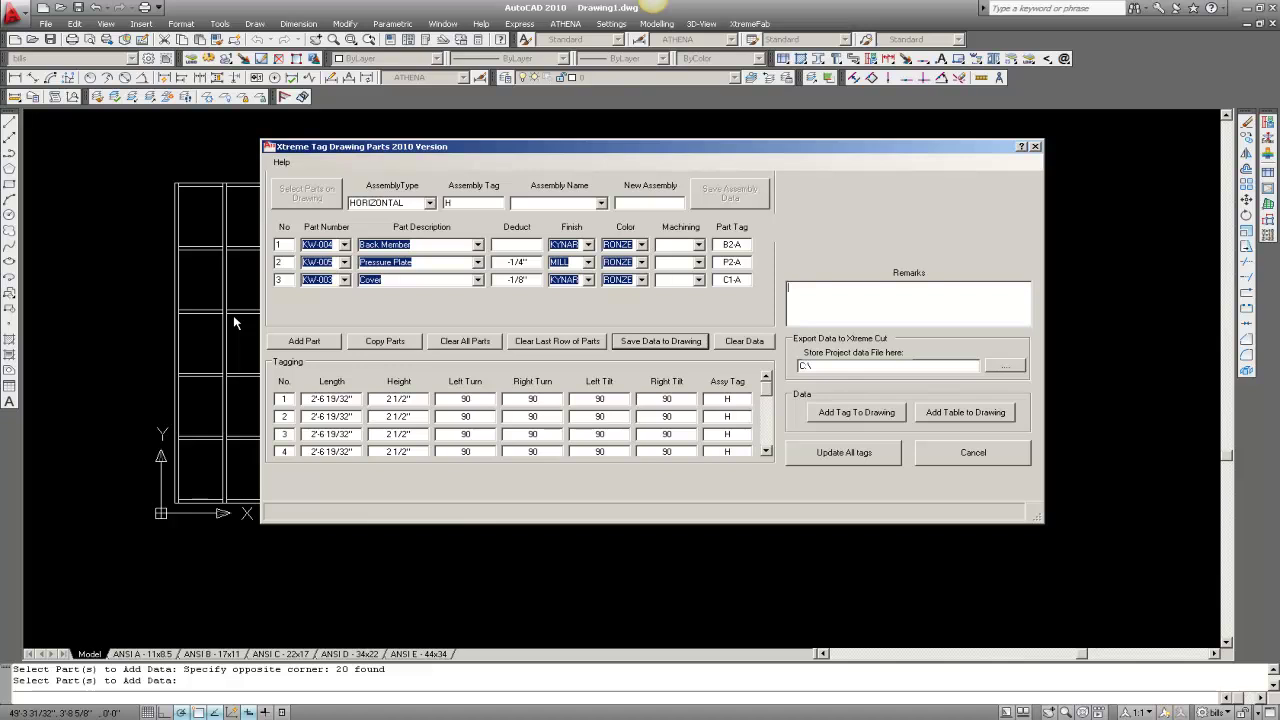
left_click(655, 342)
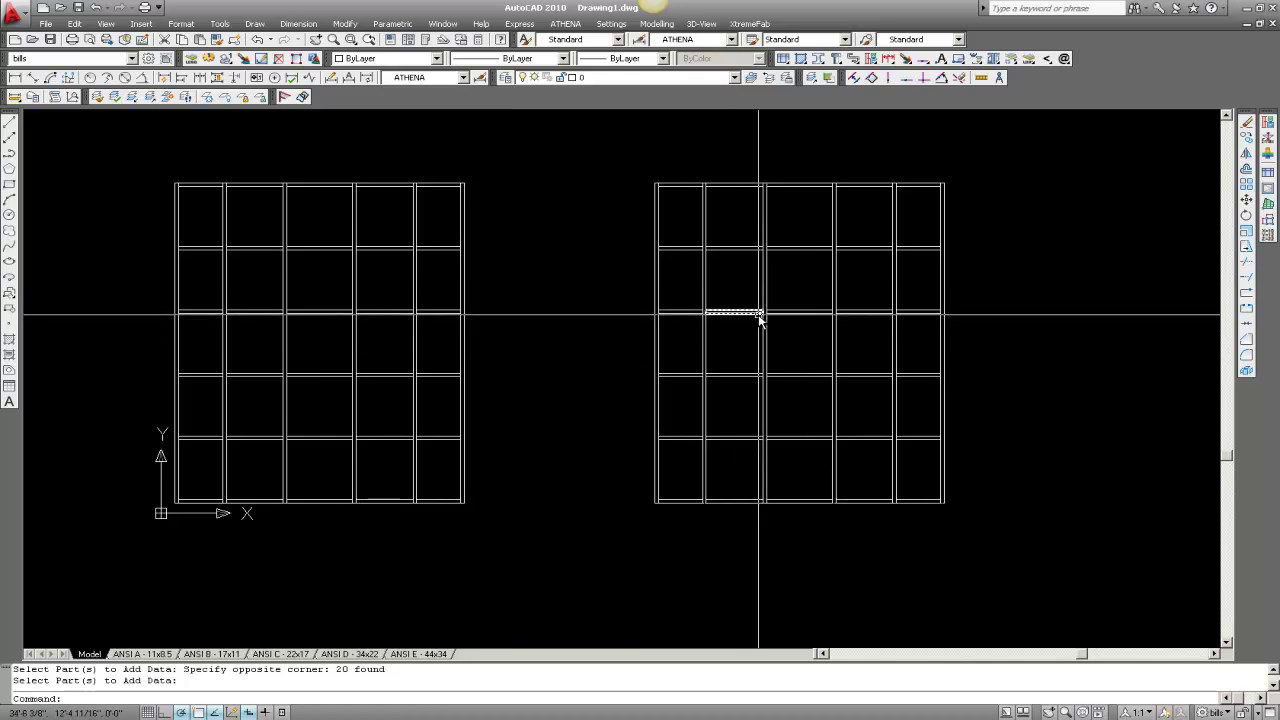
Step: Reopen the part tagging dialog and place Assembly Tag and Part Tag labels on all elevations with text size 2
scroll(540, 314, "down", 1)
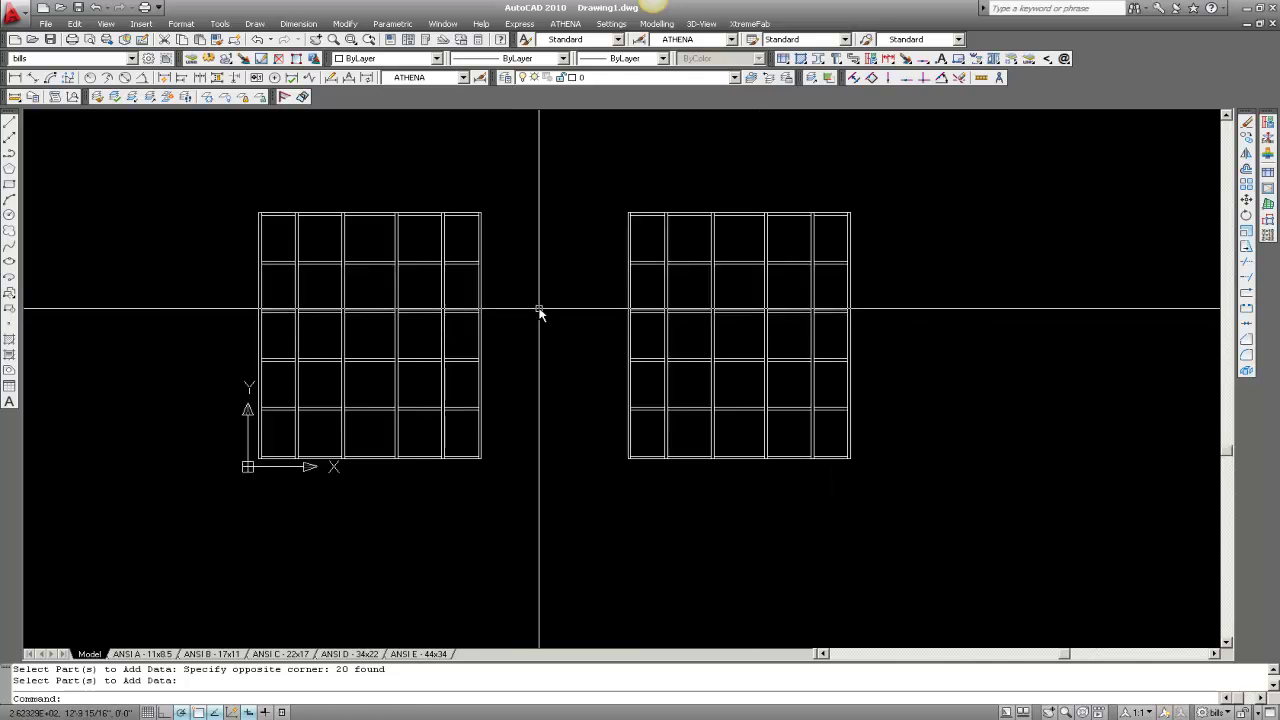
left_click(750, 23)
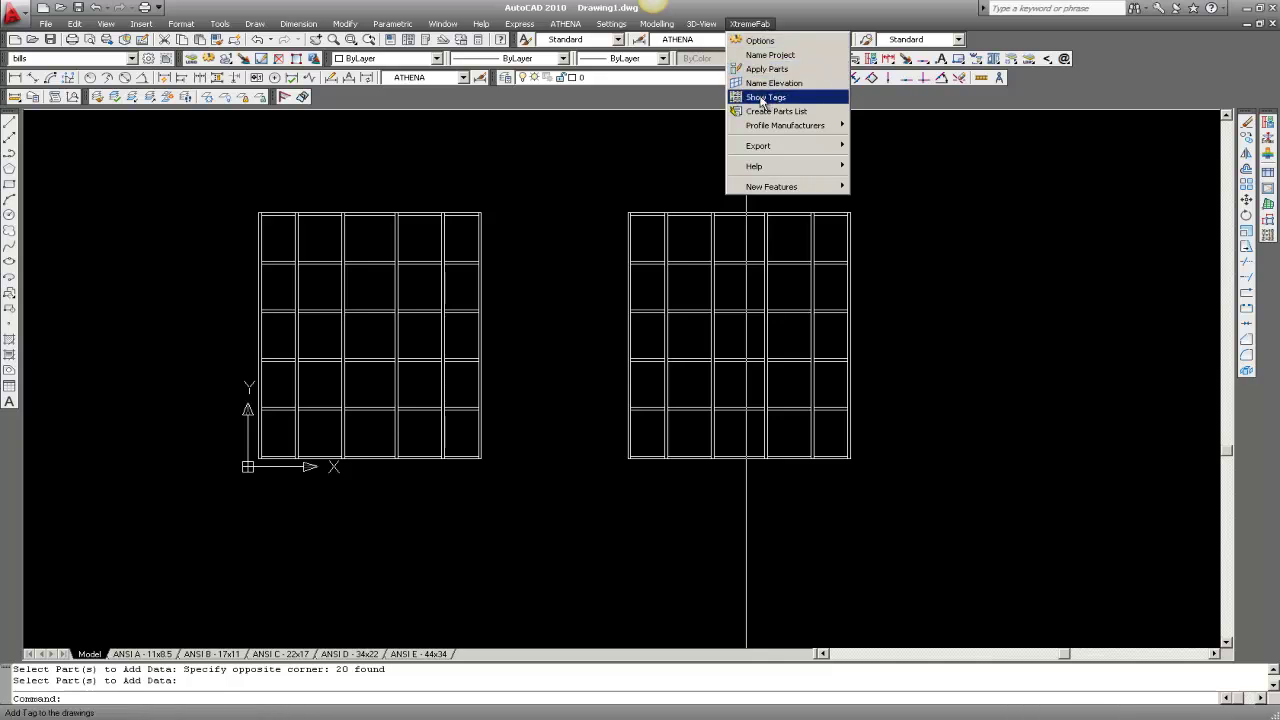
left_click(766, 69)
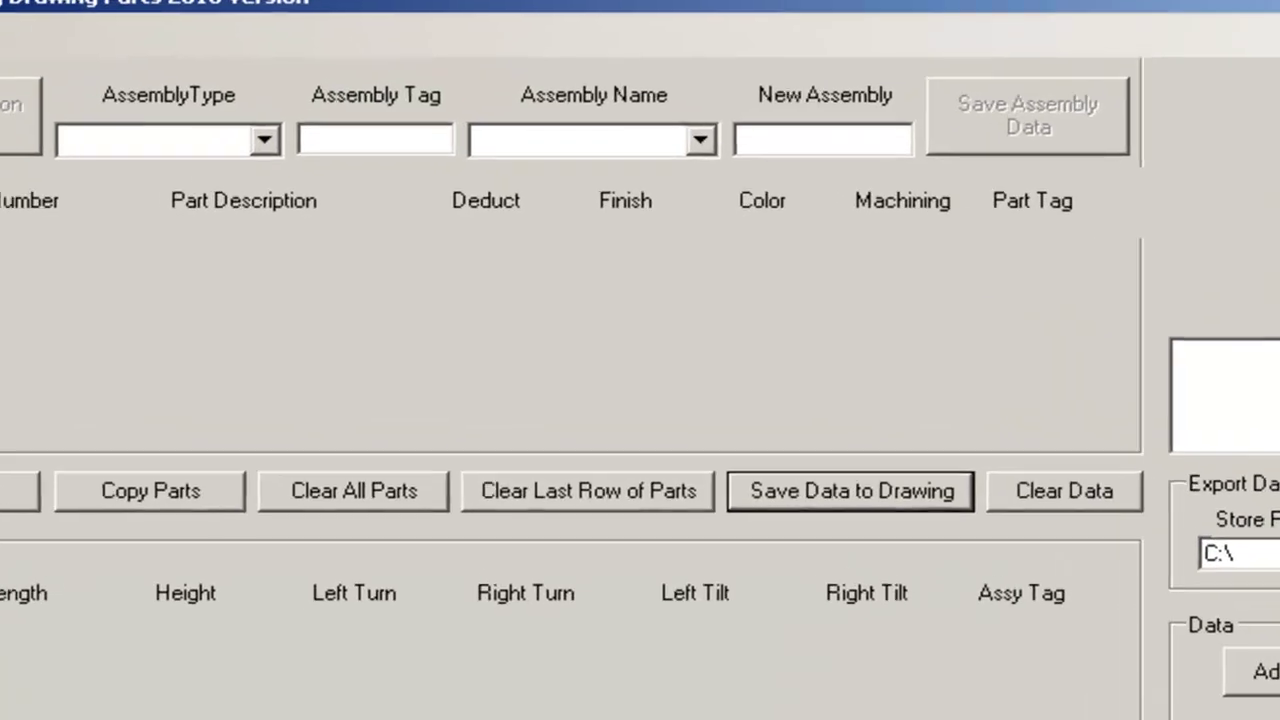
left_click(845, 413)
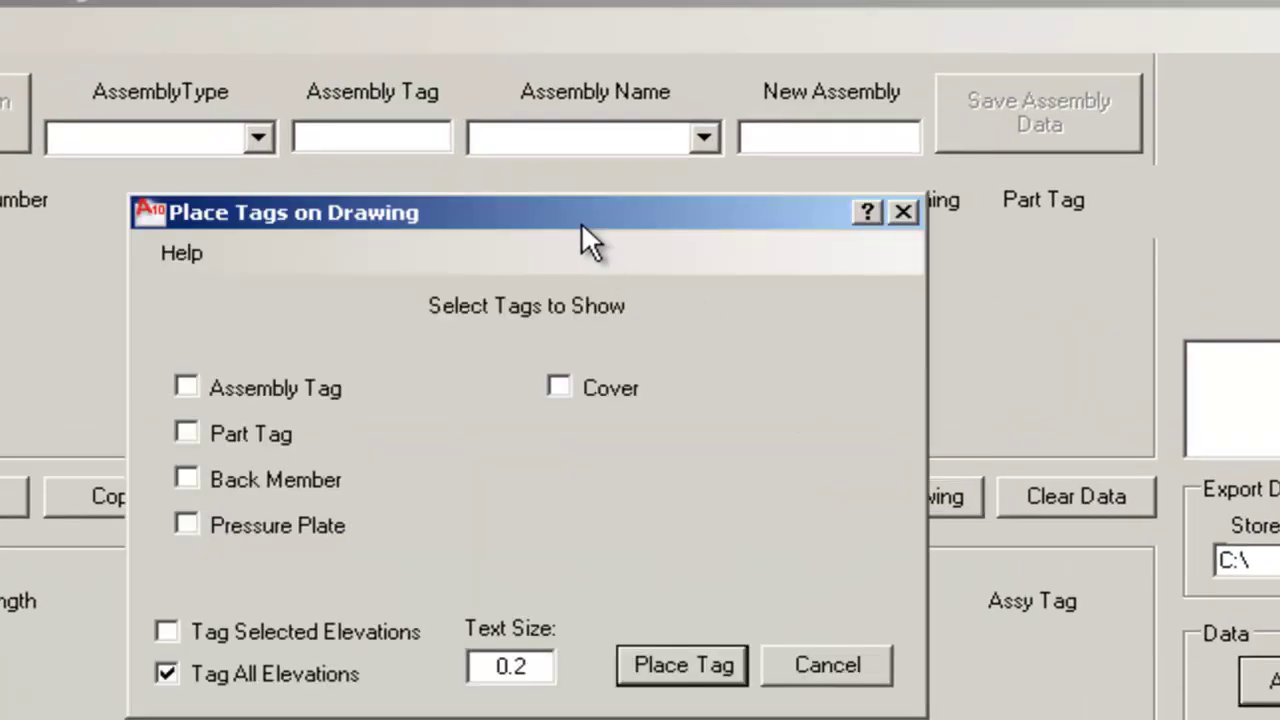
mouse_move(579, 218)
left_mouse_down()
mouse_move(810, 135)
mouse_move(804, 119)
left_mouse_up()
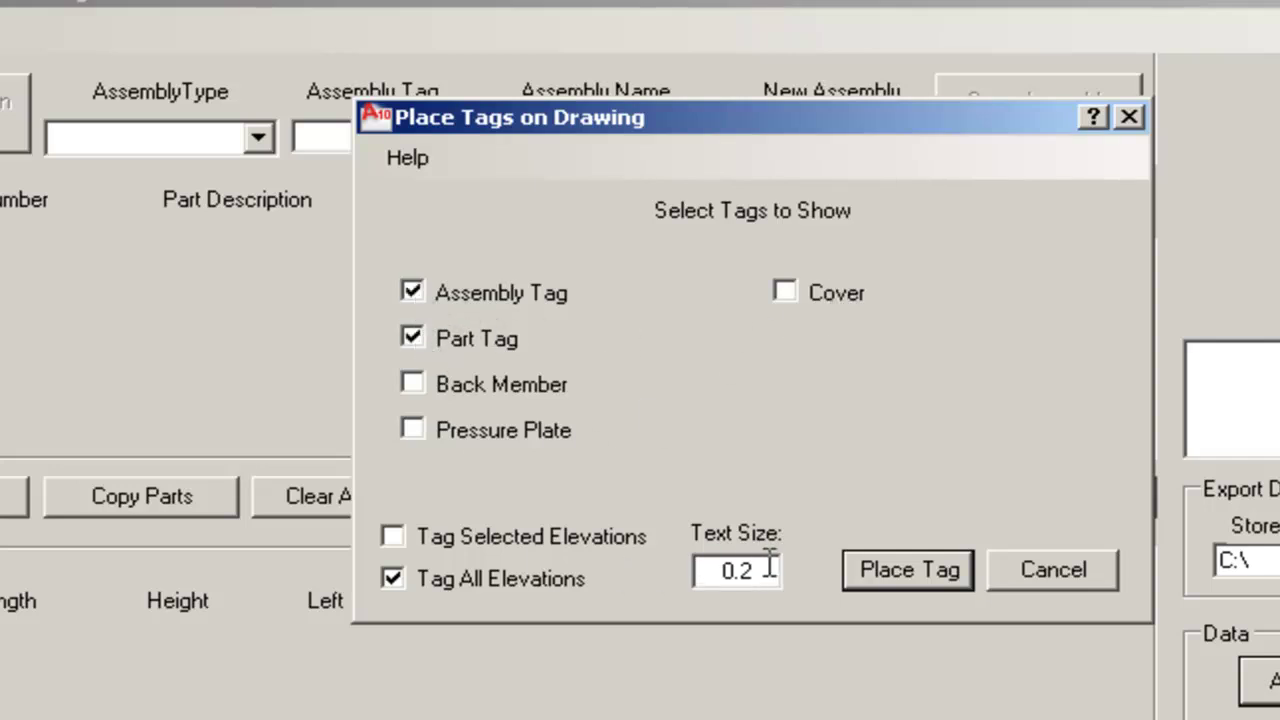
left_click_drag(766, 567, 681, 563)
type("2")
left_click(928, 565)
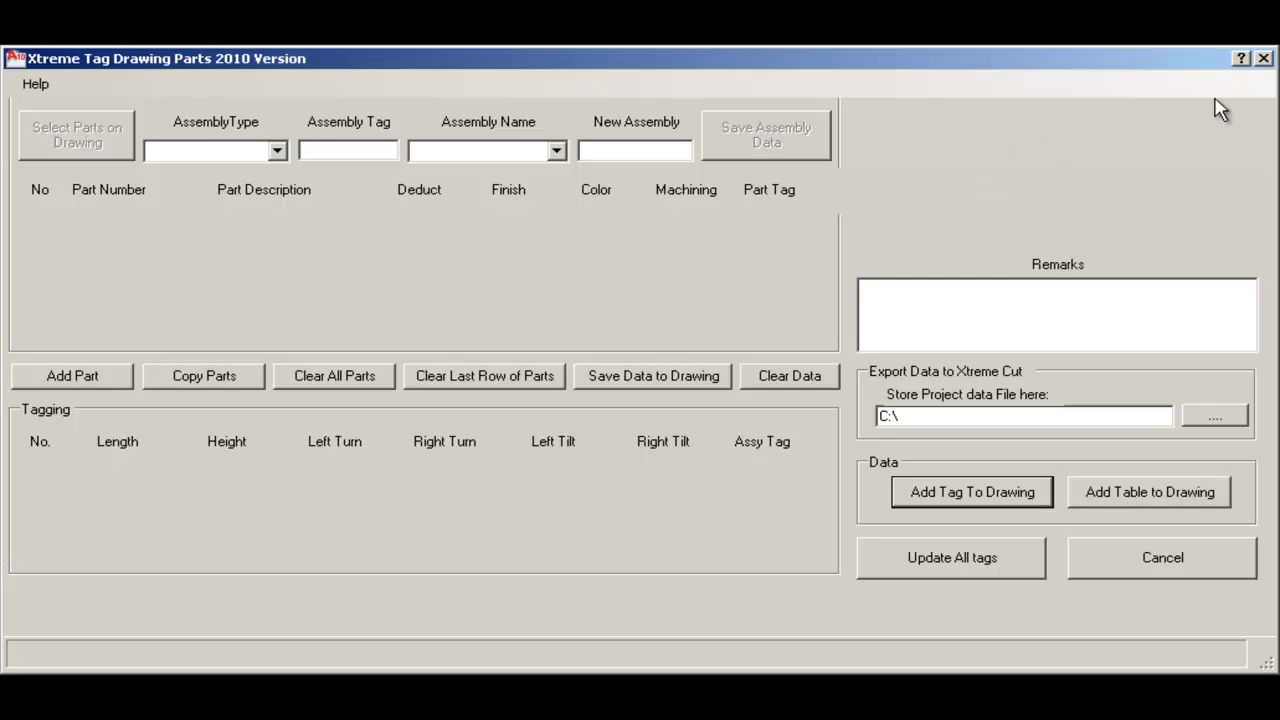
left_click(1263, 58)
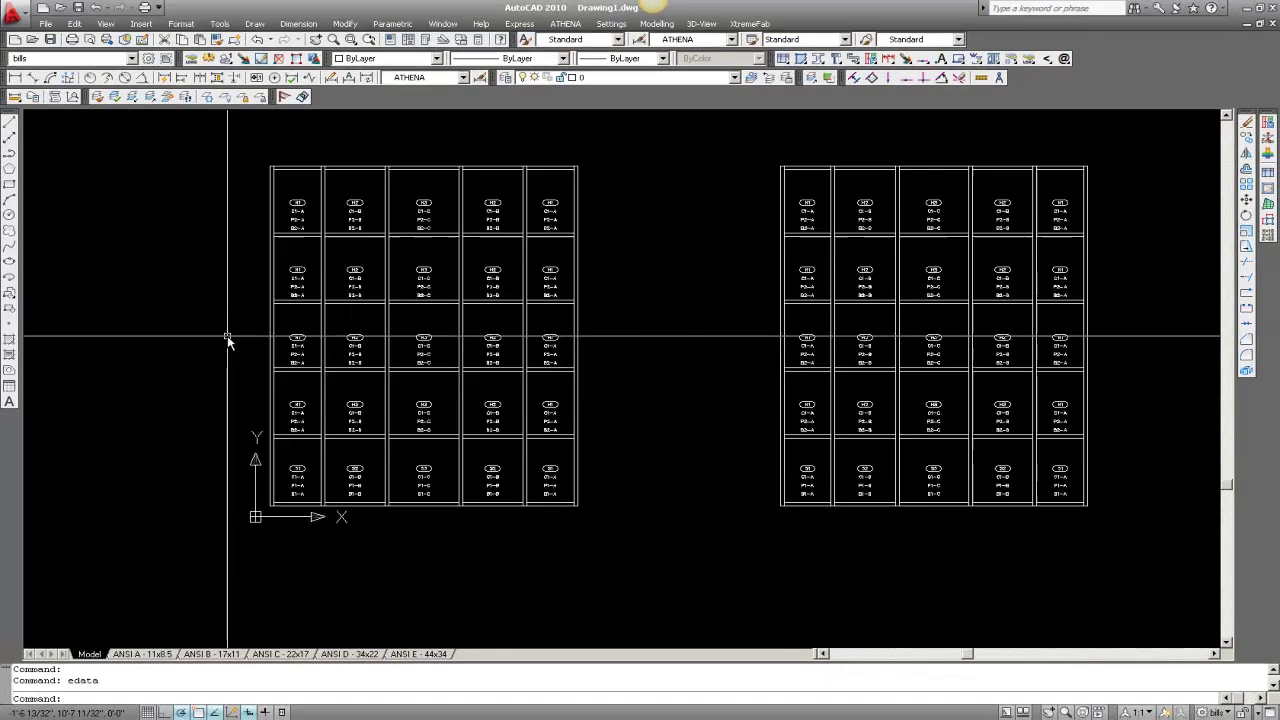
Step: Place tags that show only the Cover on all elevations with text size 5
scroll(306, 505, "up", 5)
scroll(409, 527, "up", 2)
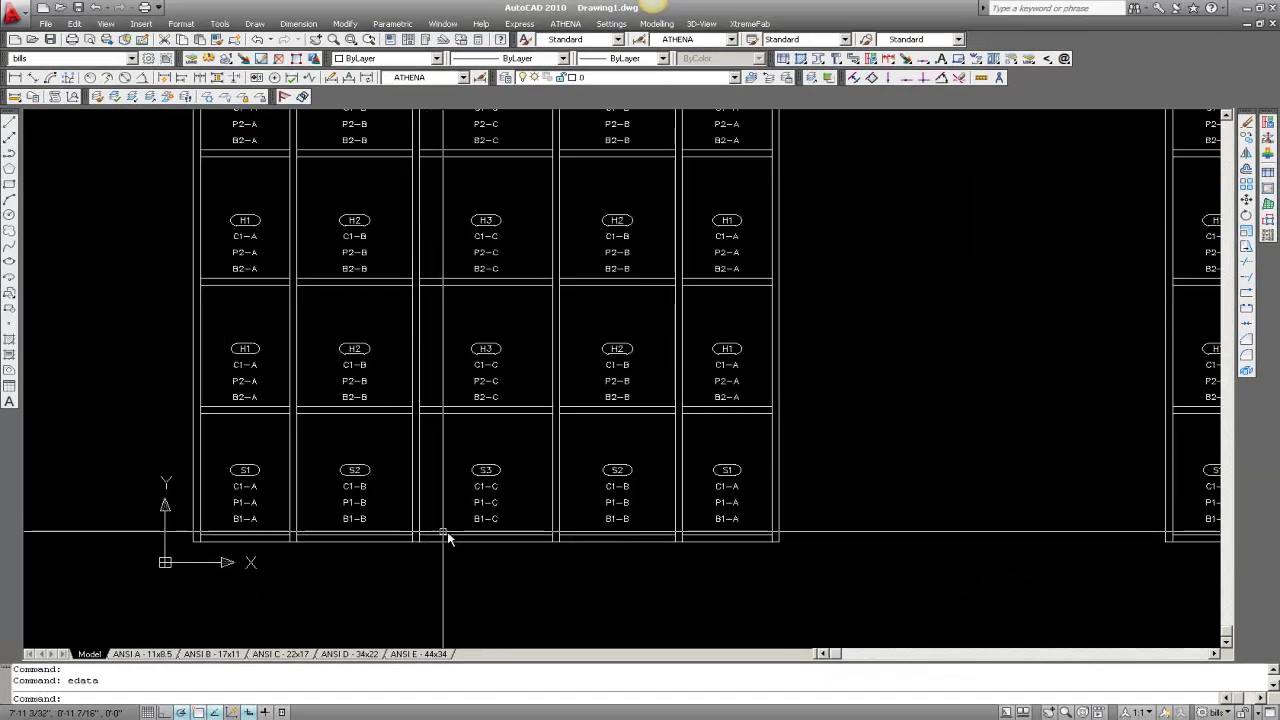
scroll(491, 480, "up", 3)
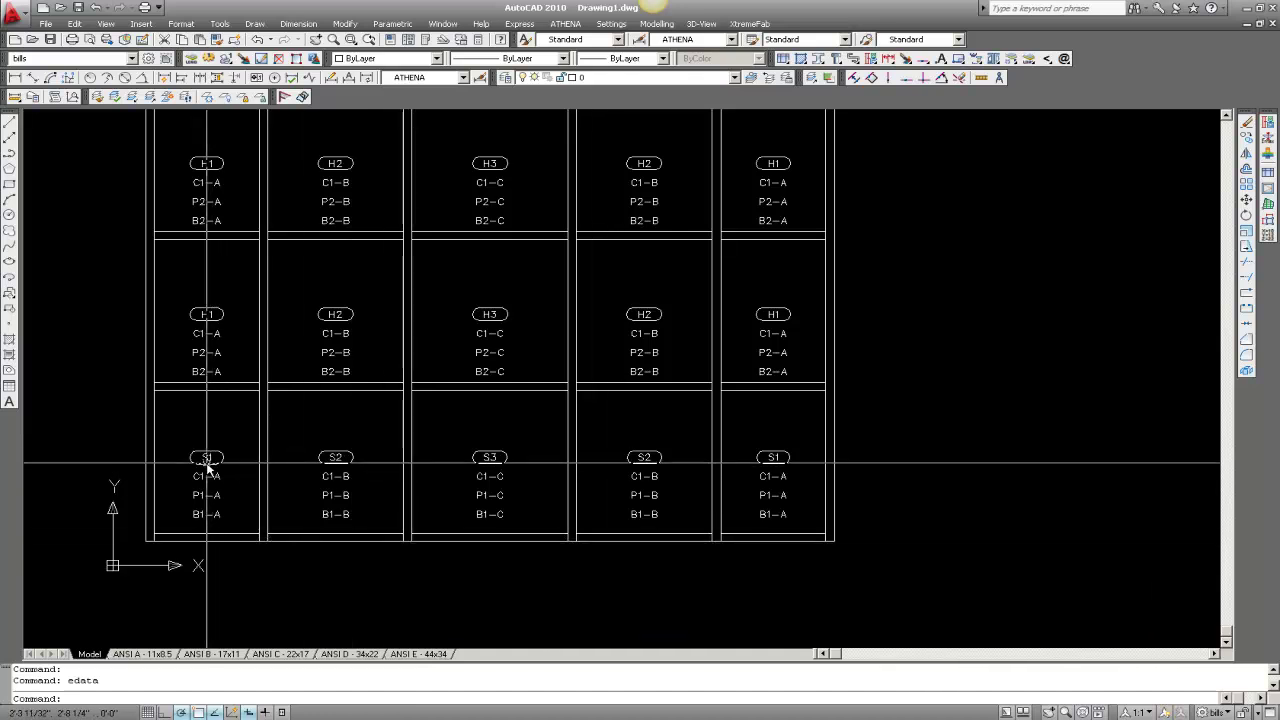
scroll(371, 452, "down", 4)
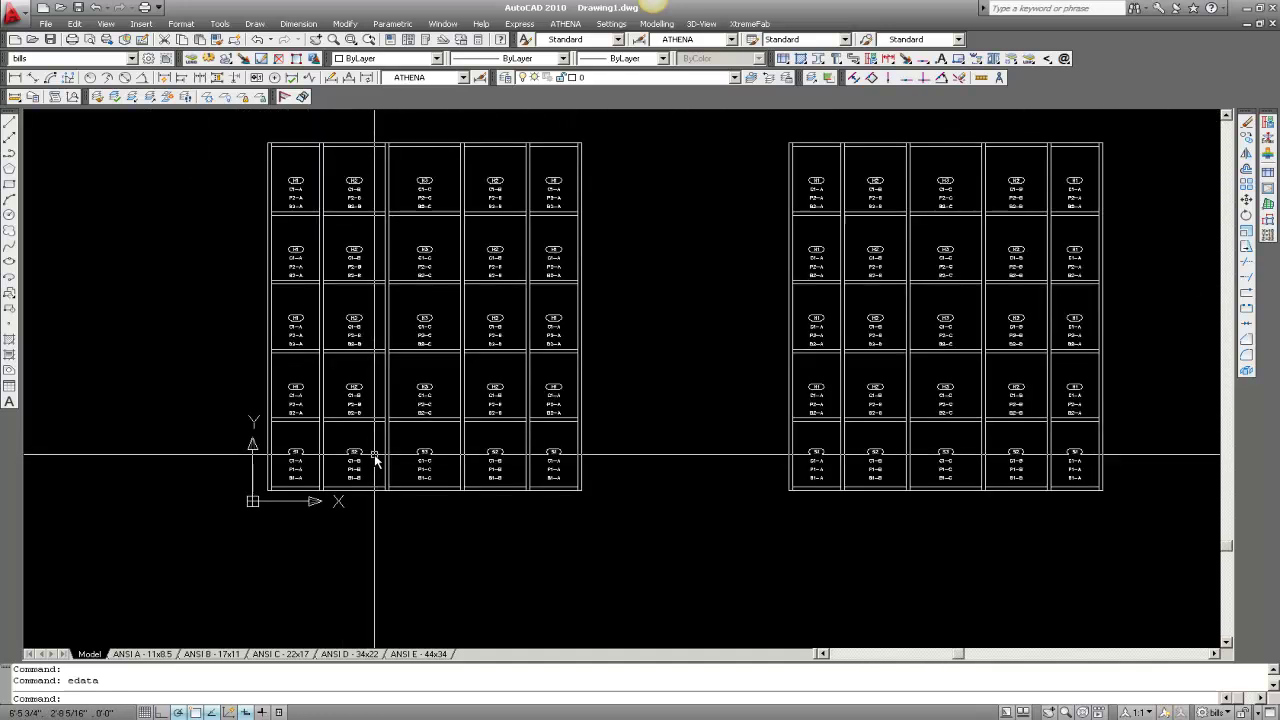
scroll(377, 457, "down", 2)
key("Return")
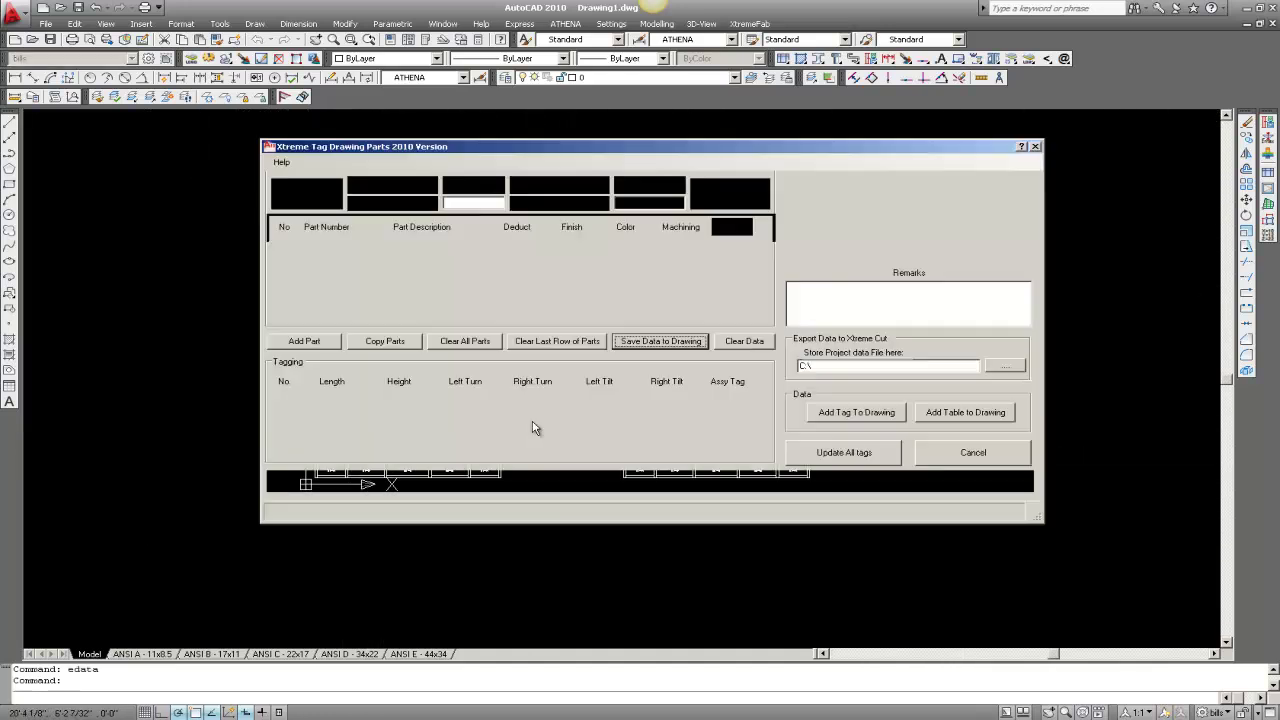
left_click(870, 412)
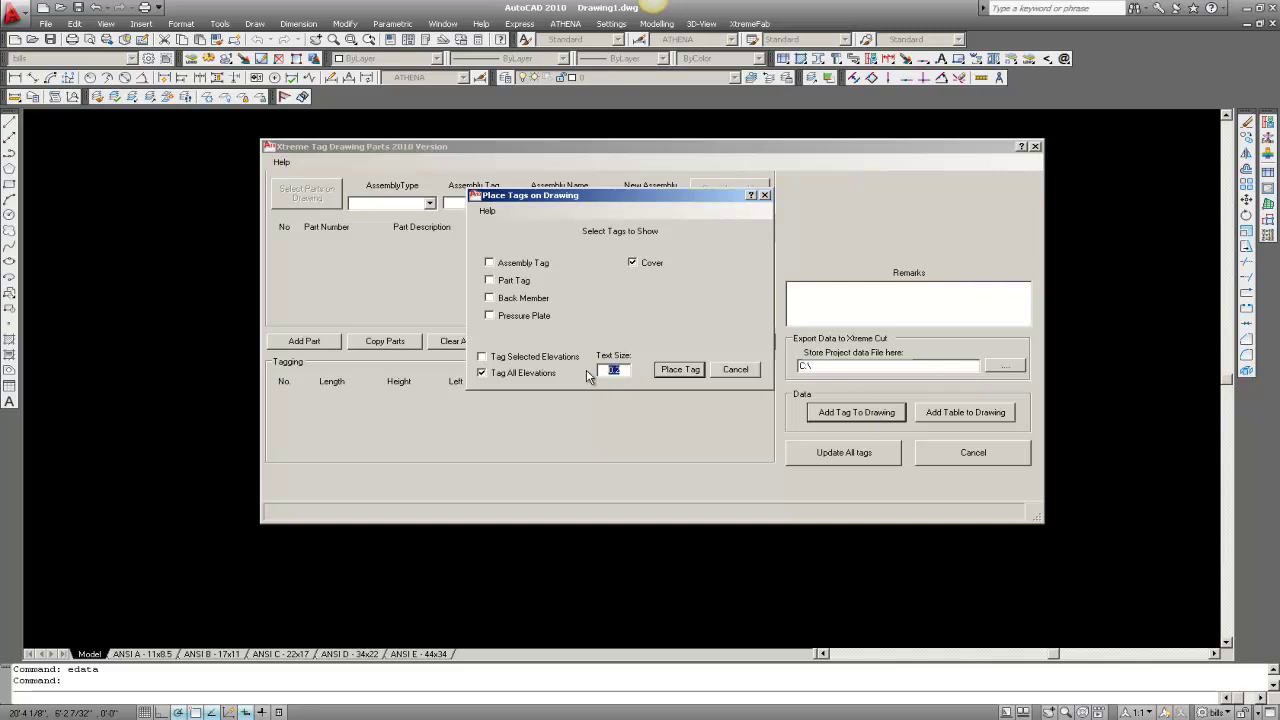
type("5")
left_click(1035, 148)
scroll(386, 471, "up", 3)
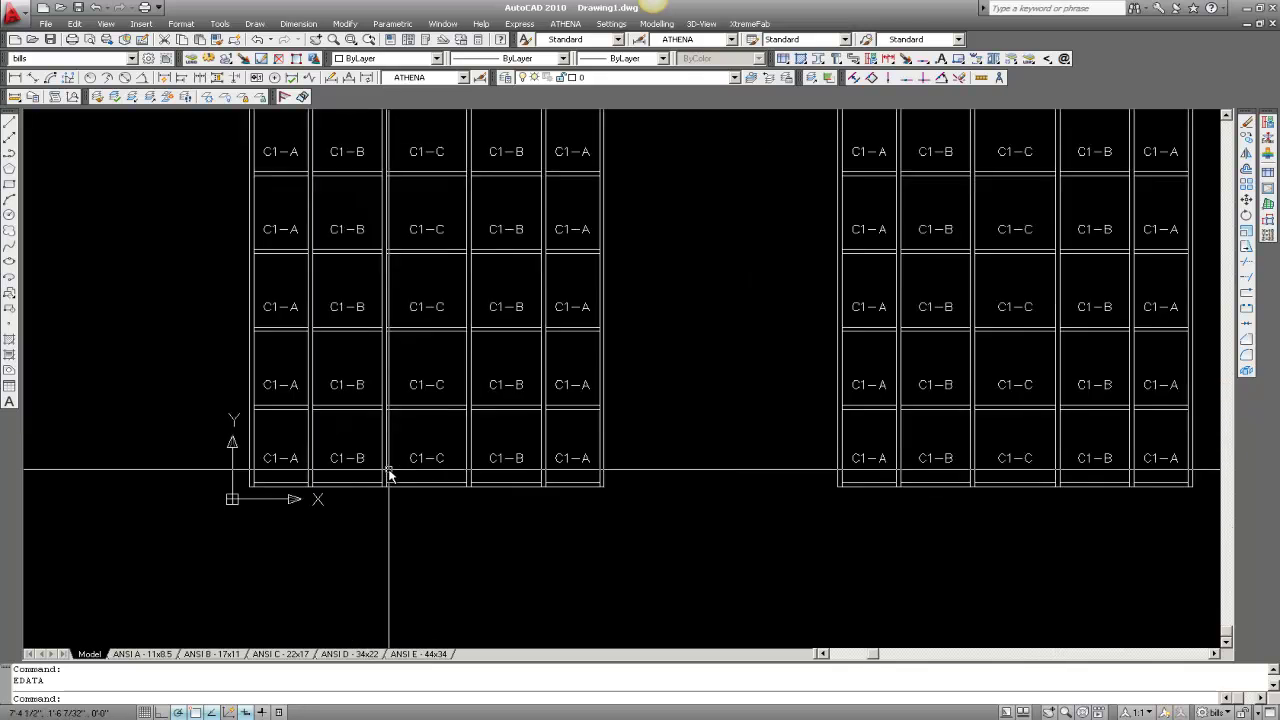
Step: Place tags that show only the Assembly Tag on all elevations with text size 5
scroll(377, 485, "up", 1)
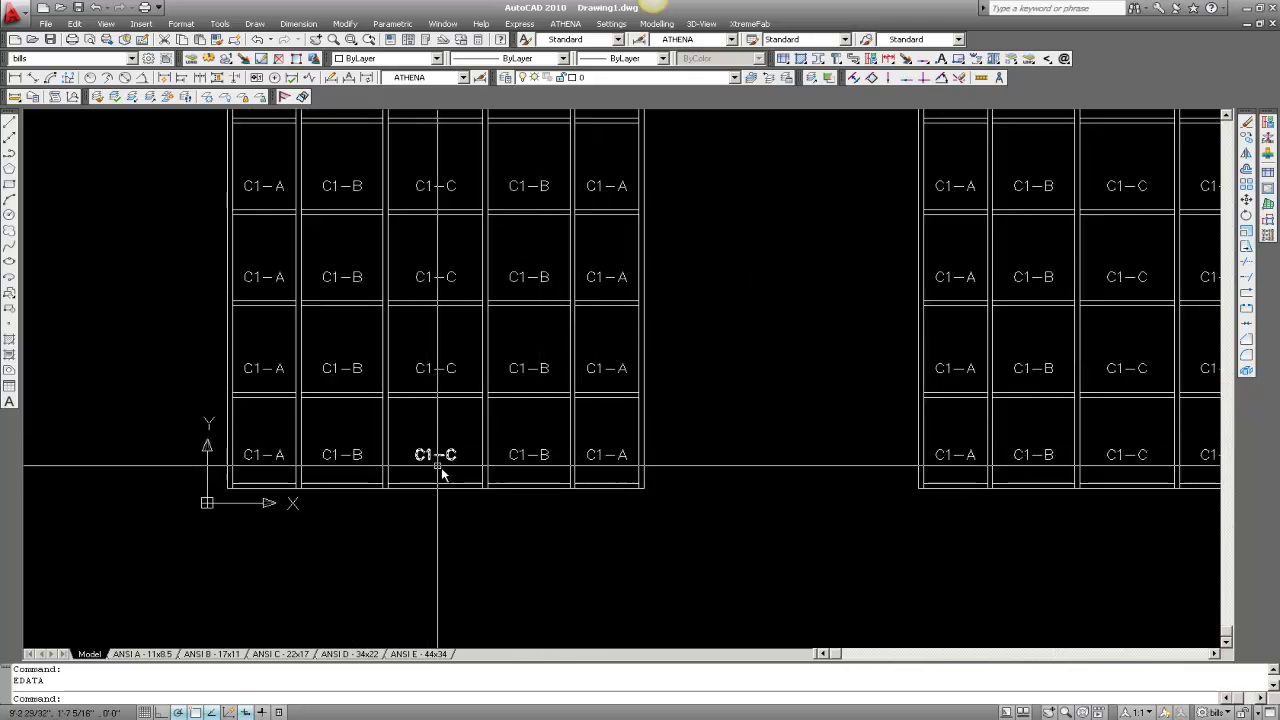
scroll(443, 470, "down", 2)
key("Return")
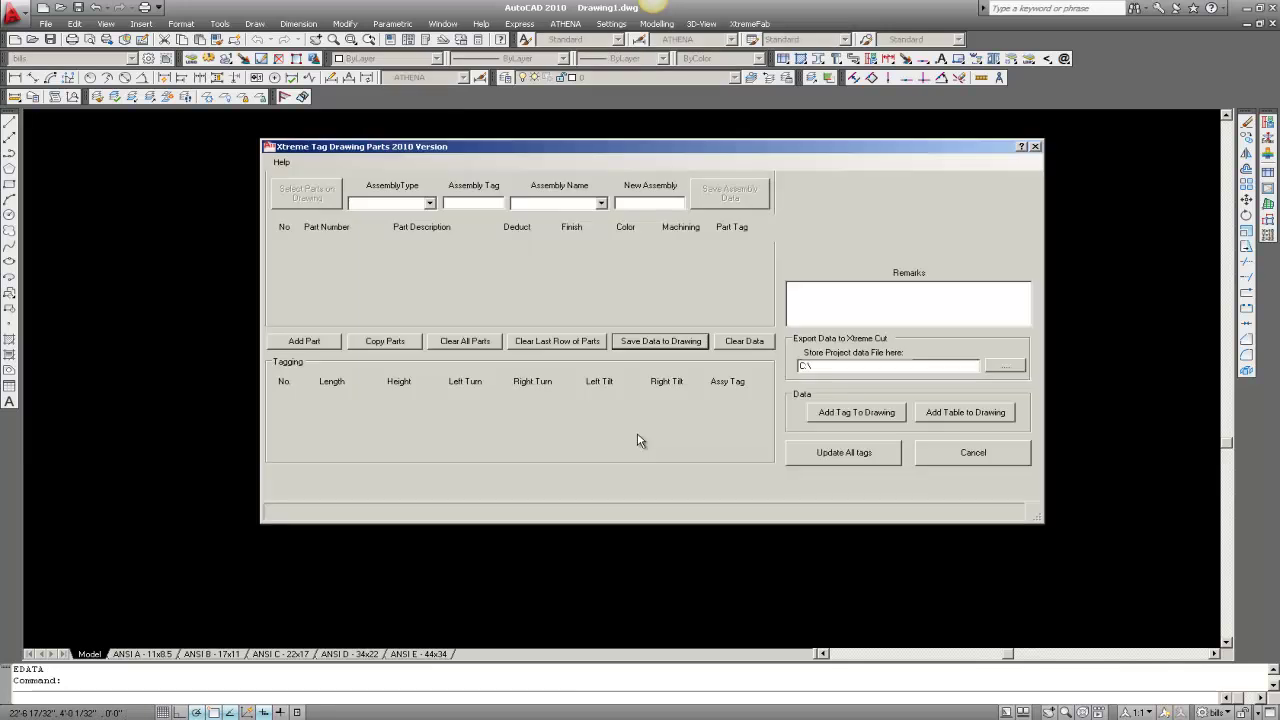
left_click(850, 413)
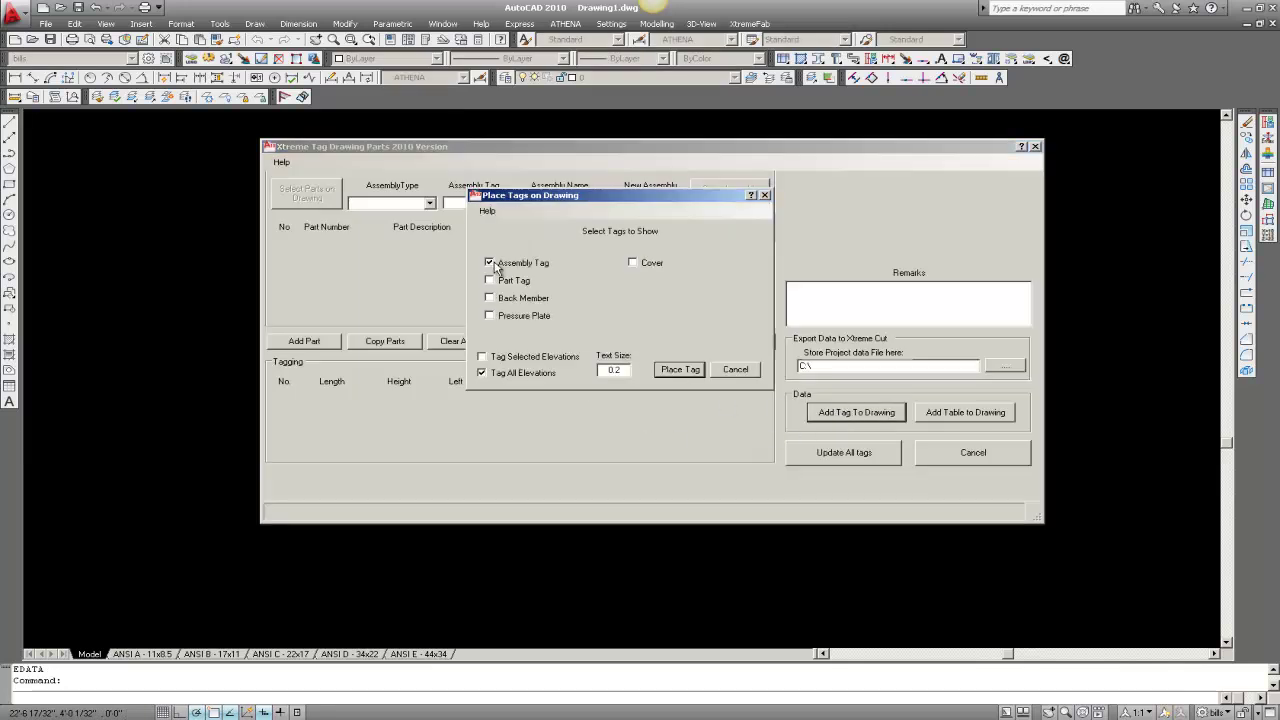
left_click_drag(628, 369, 583, 375)
type("5")
left_click(686, 369)
left_click(1035, 147)
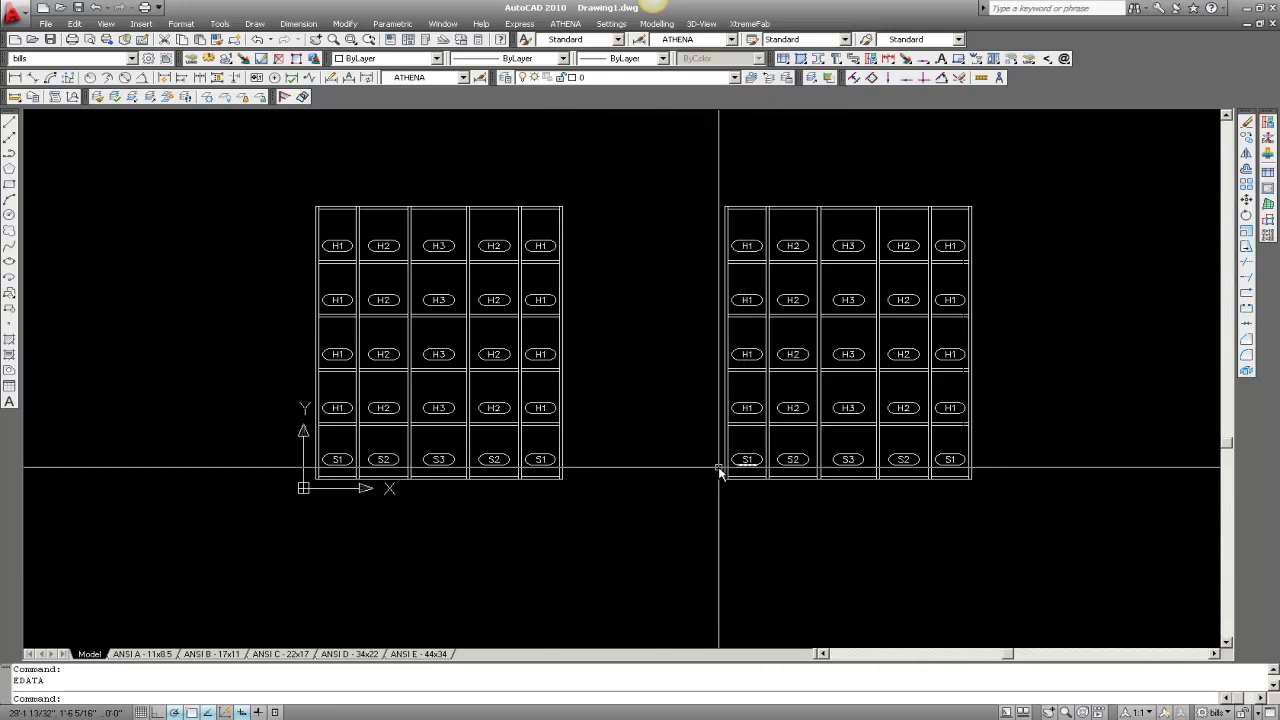
Step: Replace the tags on all elevations with Assembly Tag and Part Tag labels at text size 2
key("Return")
left_click(830, 412)
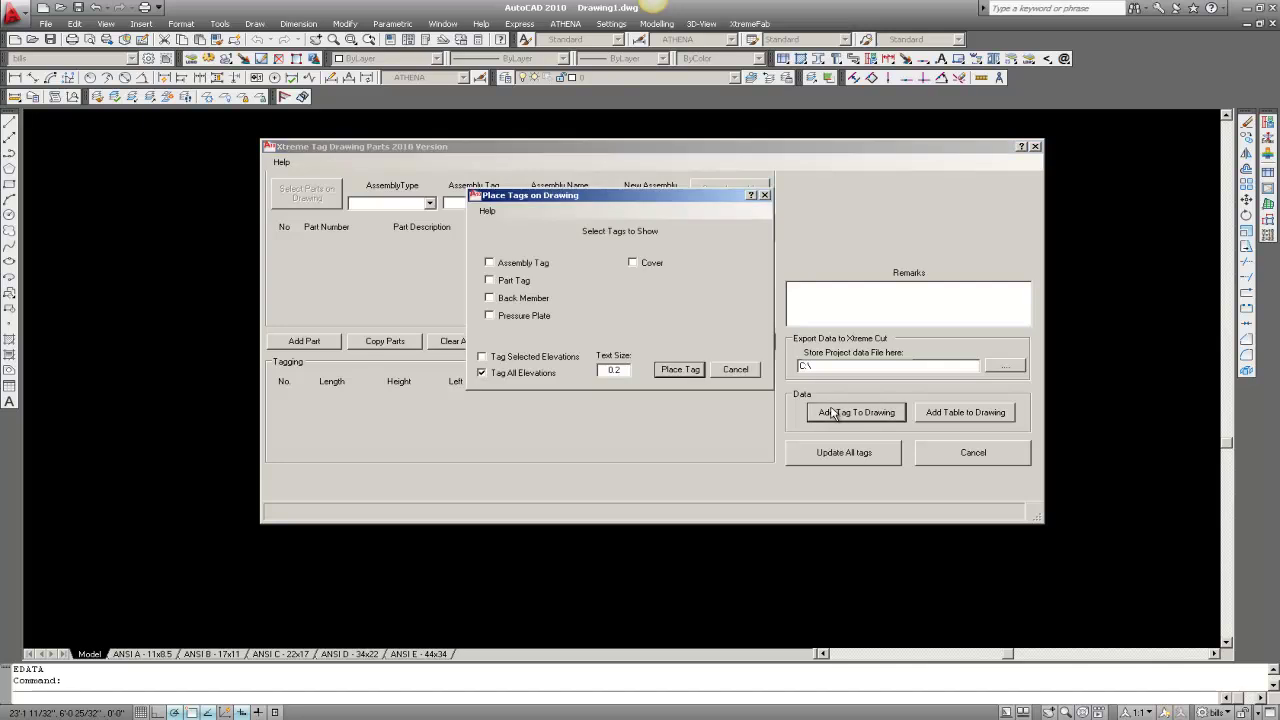
left_click(490, 263)
left_click_drag(621, 369, 593, 384)
type("2")
left_click(736, 369)
left_click(1037, 148)
scroll(154, 240, "down", 2)
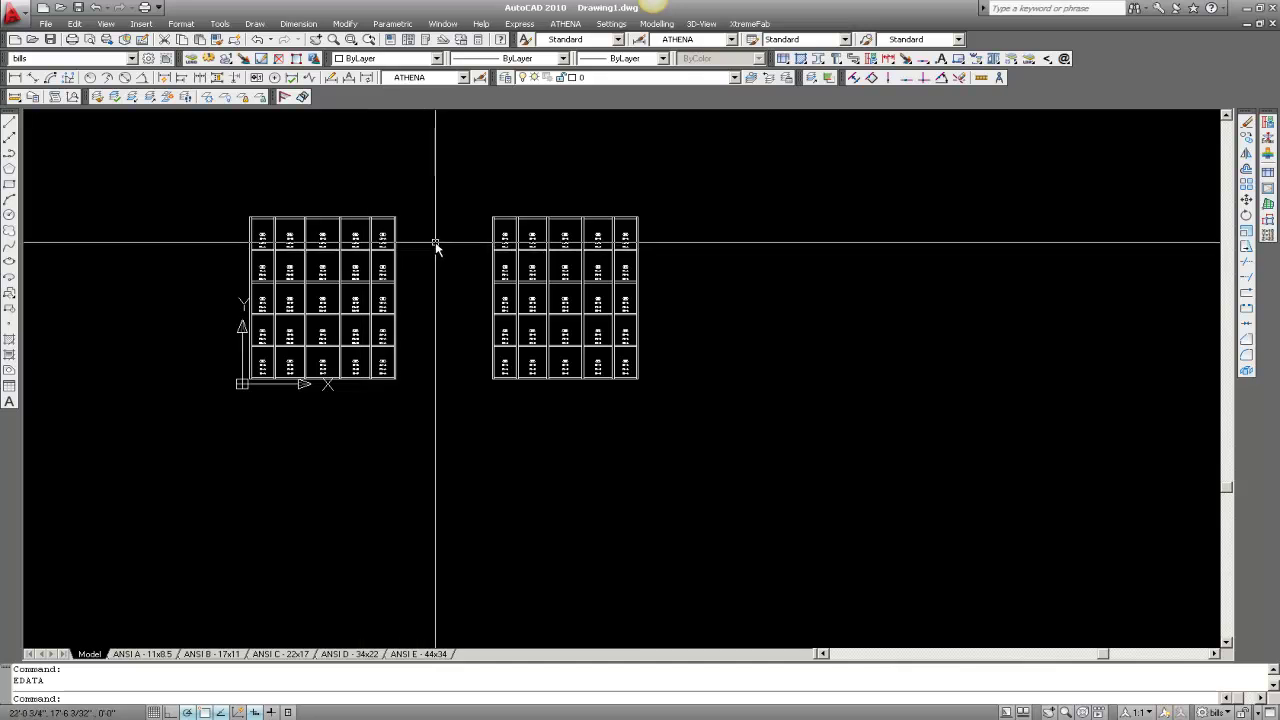
Step: Create a parts list with quantities from both elevations below the original one, sorted ascending by part description, text size 2"
left_click(748, 24)
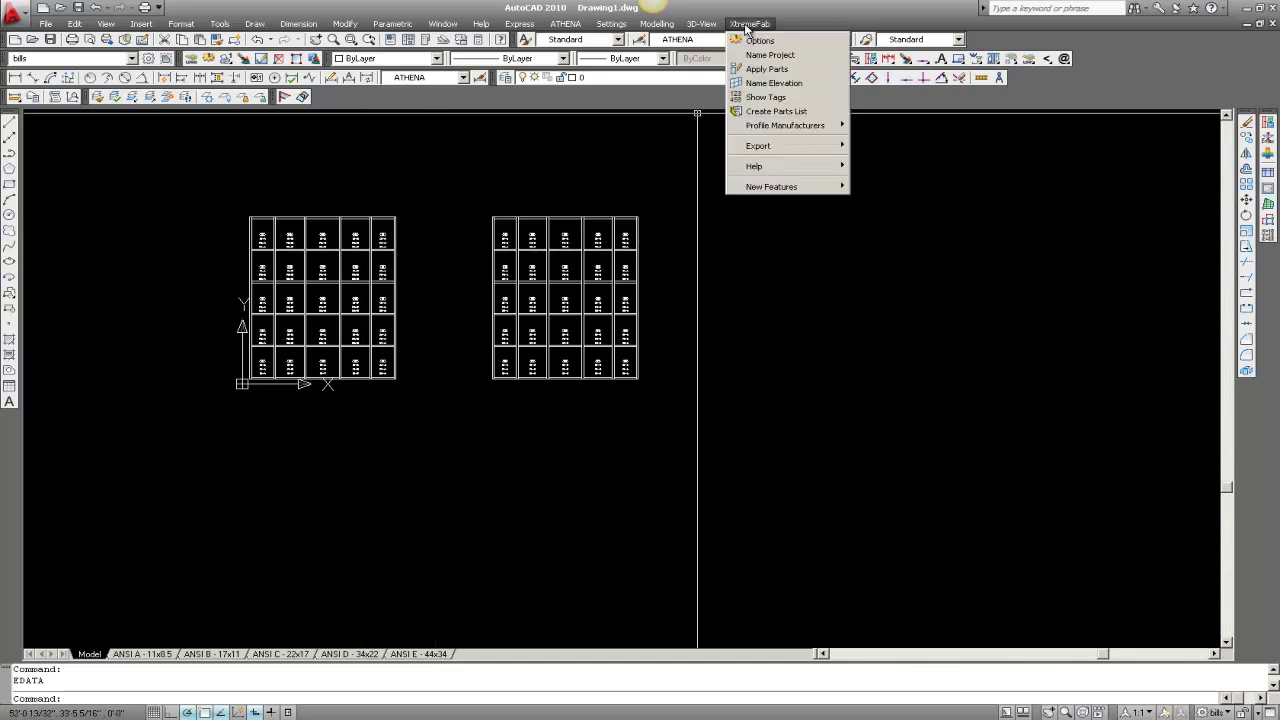
left_click(775, 112)
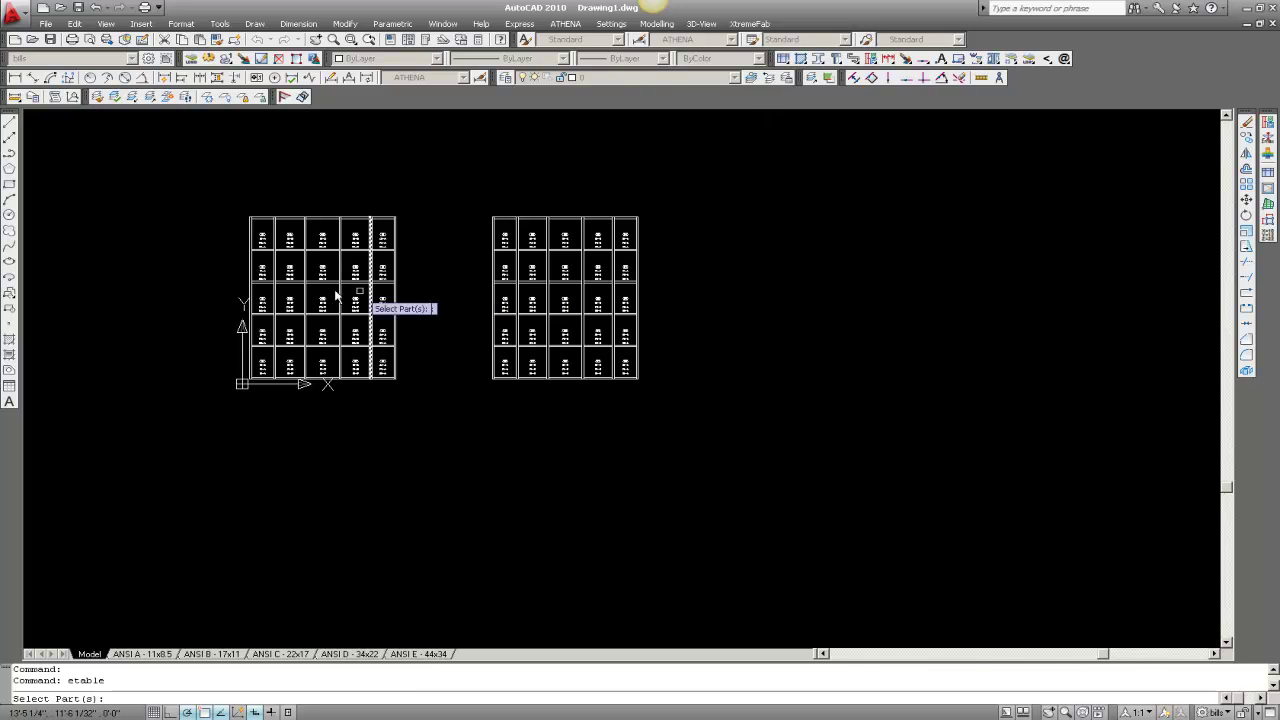
left_click(203, 197)
left_click(665, 402)
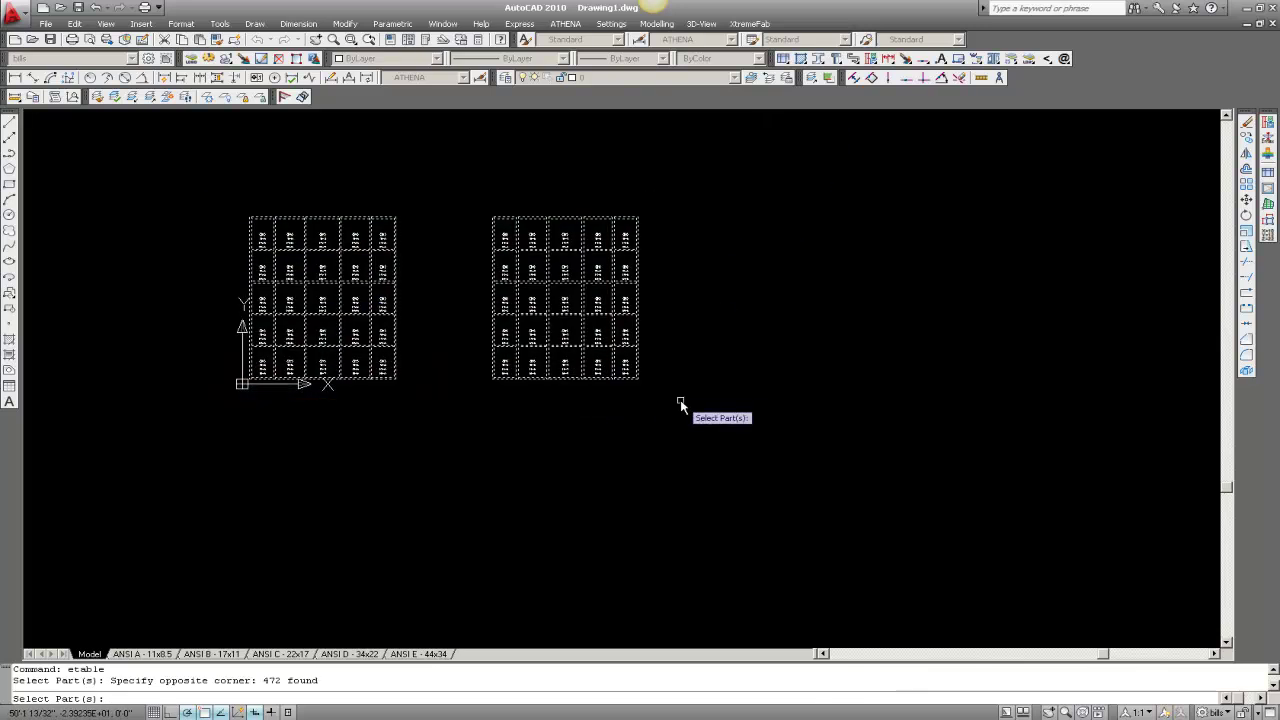
key("Return")
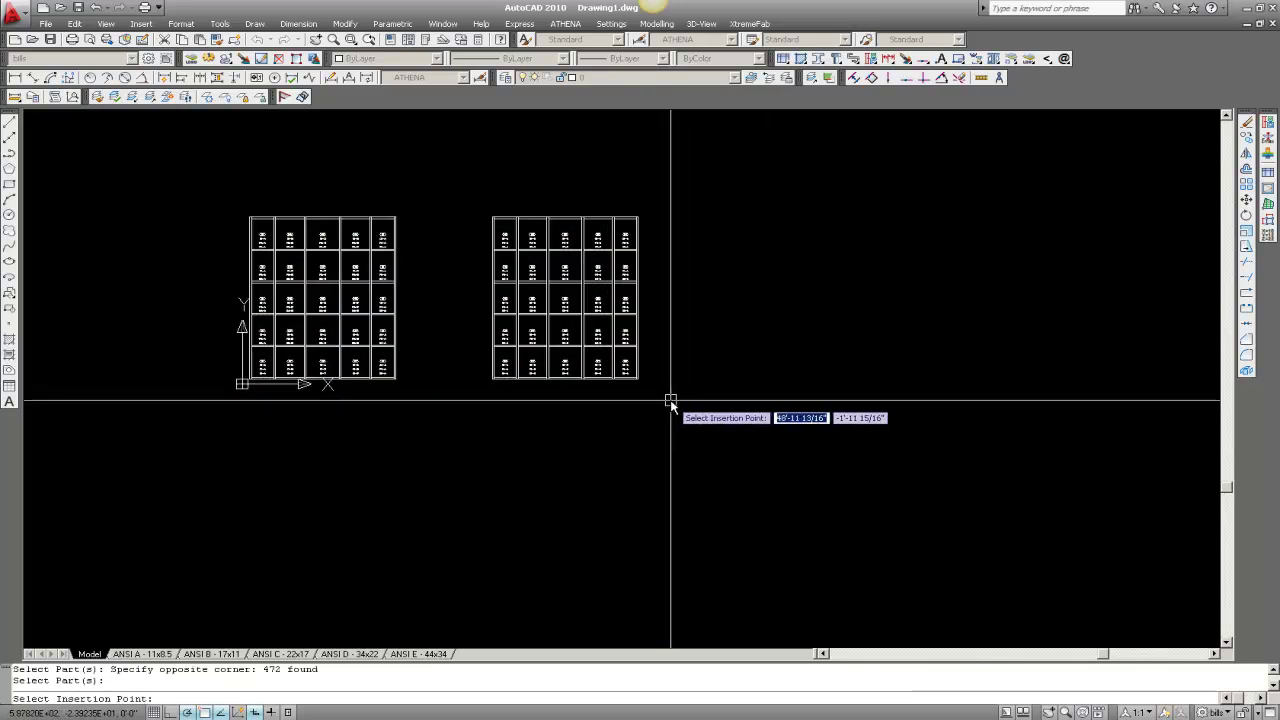
left_click(251, 463)
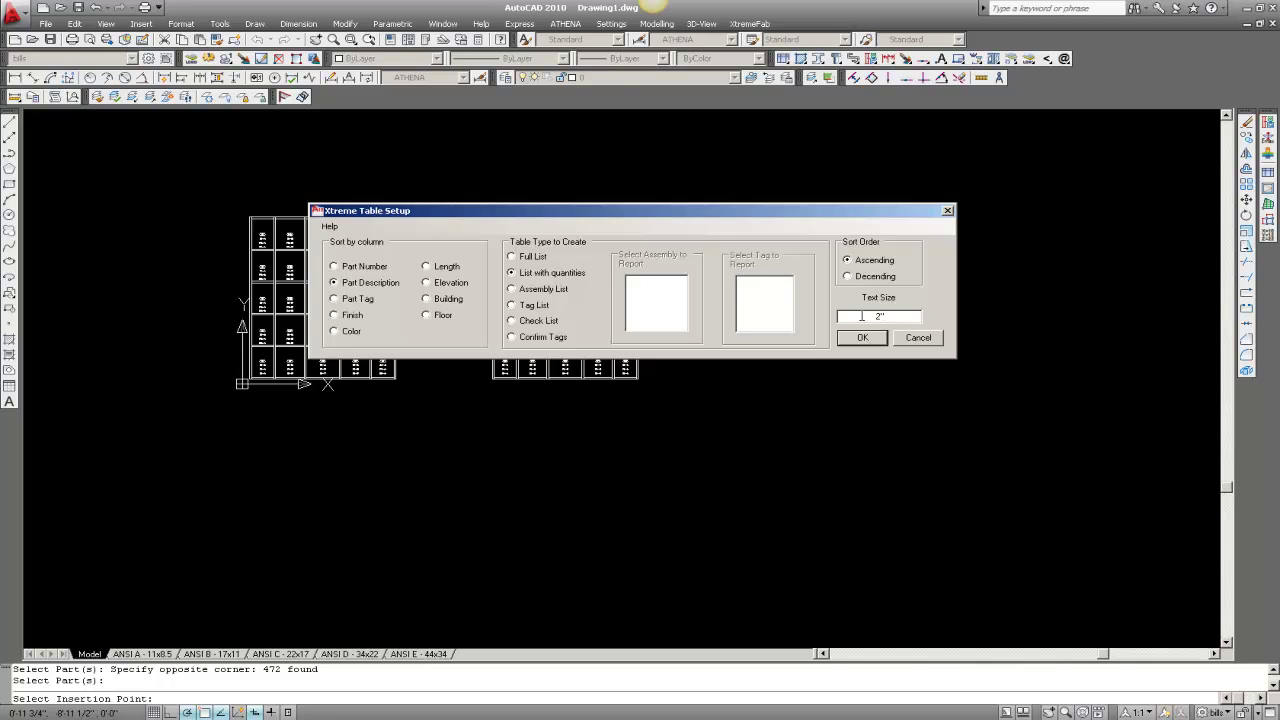
left_click(861, 339)
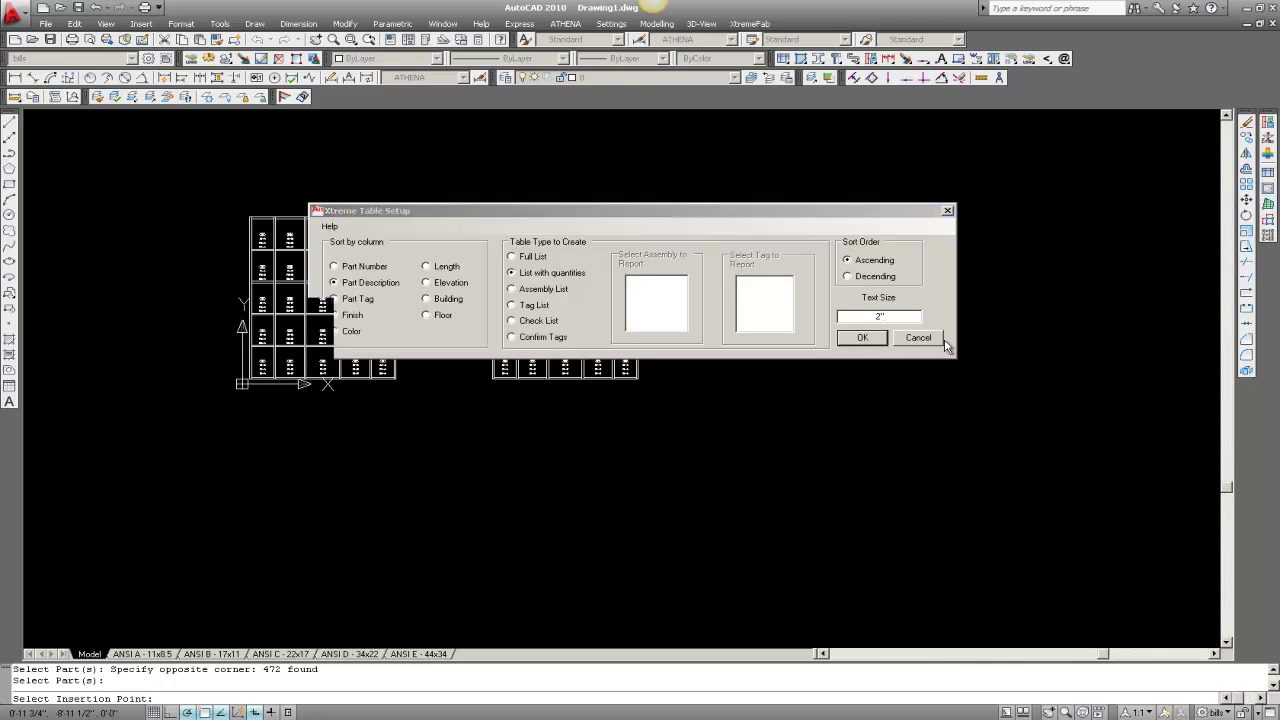
Step: Examine the quantity, part number, description and part tag columns of the inserted parts list table
scroll(266, 519, "up", 5)
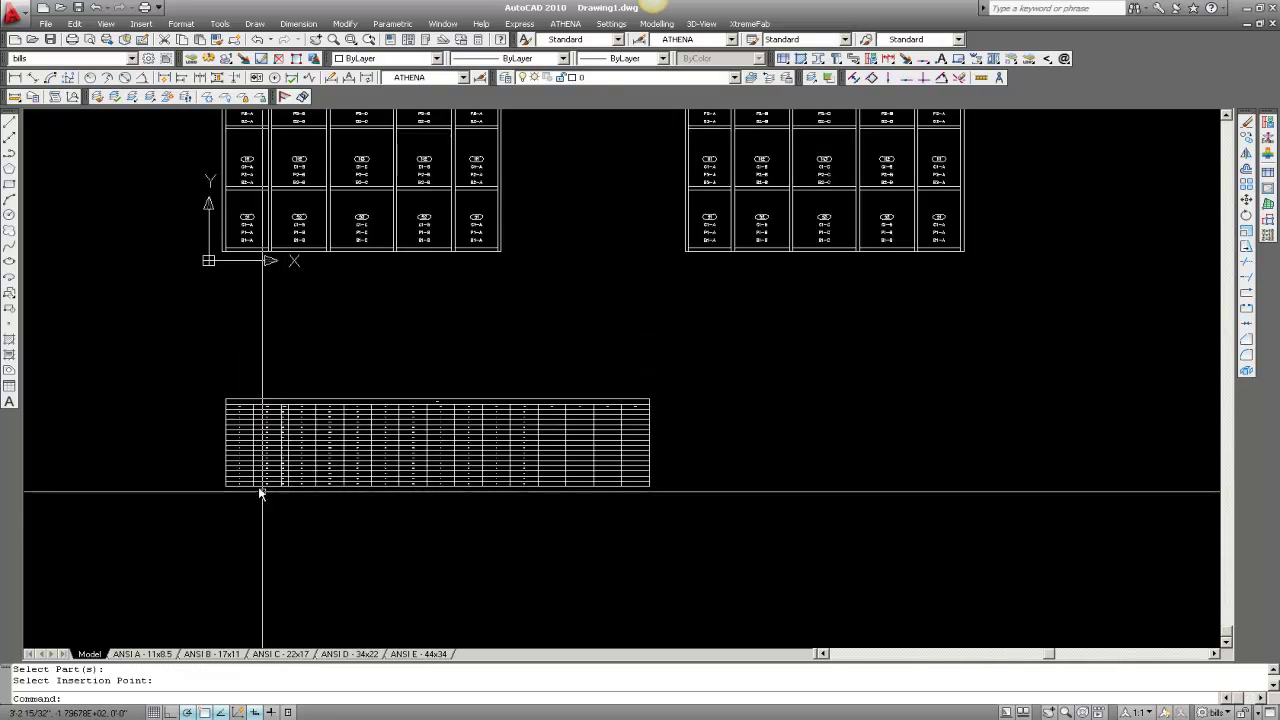
scroll(254, 487, "up", 6)
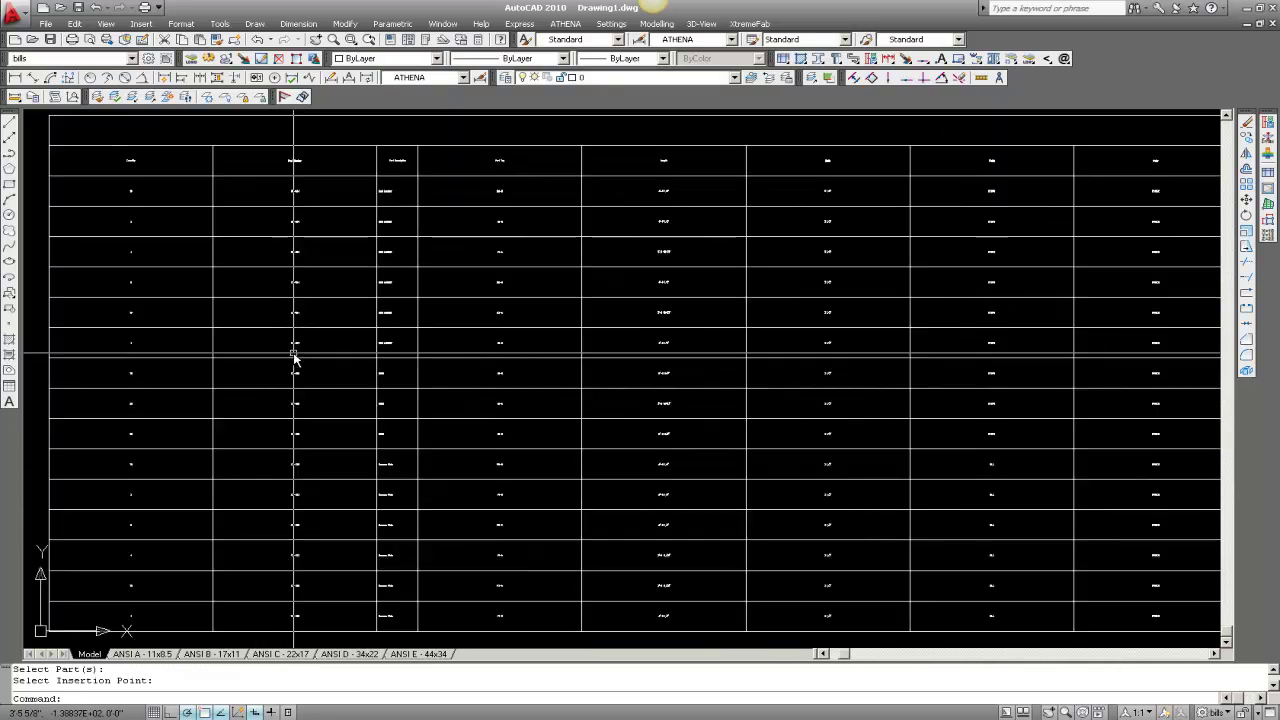
scroll(296, 328, "up", 8)
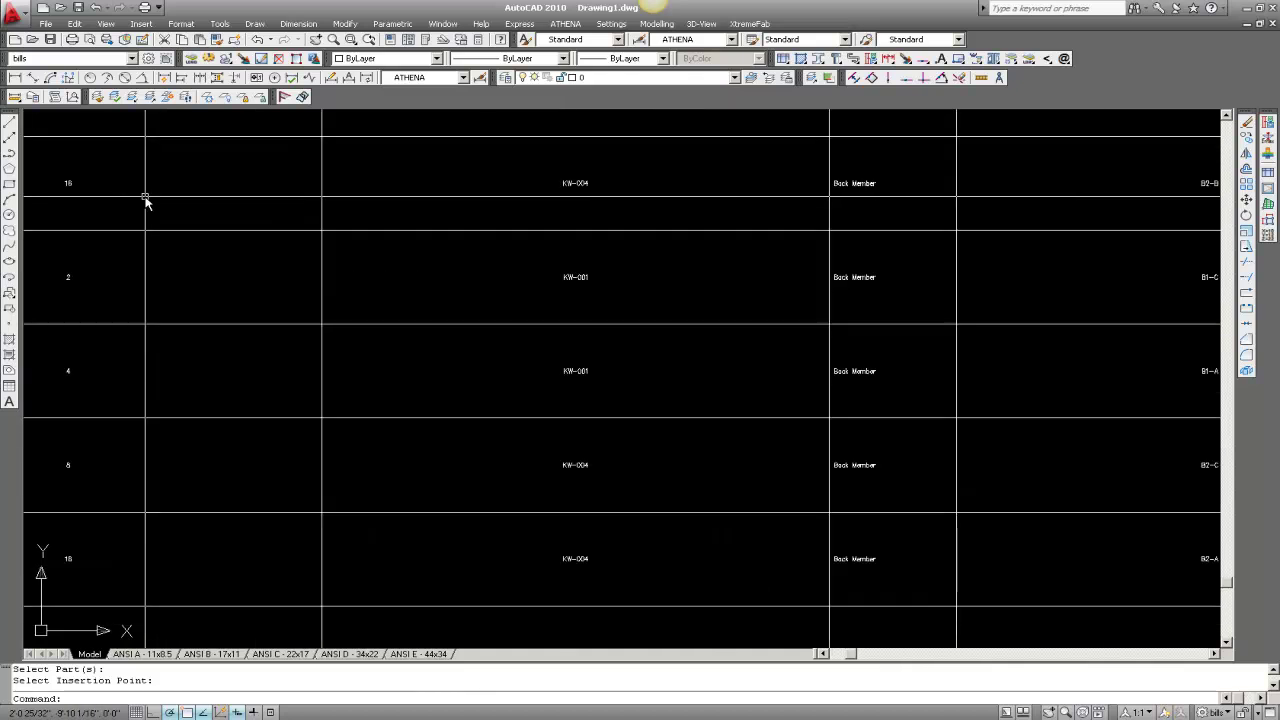
Step: Replace the two parts lists with one listing quantities from both elevations, below the first elevation, sorted ascending by part description, text size 2"
scroll(199, 226, "down", 8)
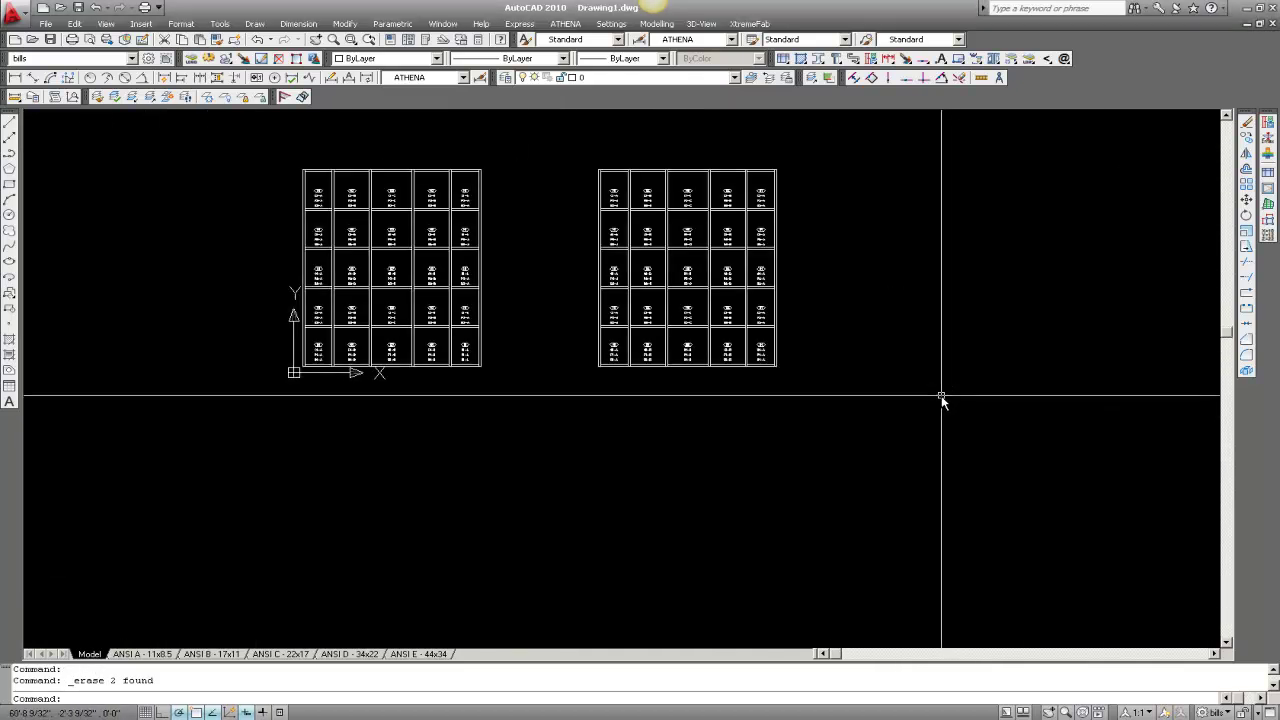
left_click(750, 23)
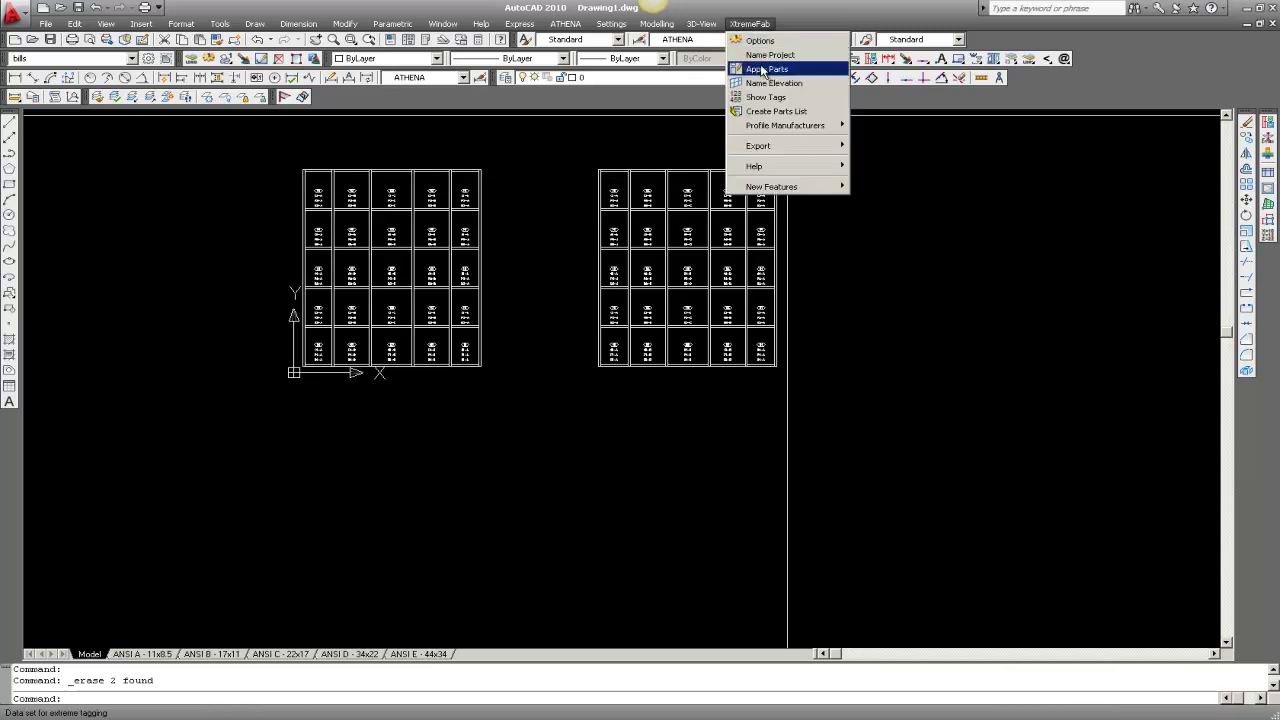
left_click(765, 70)
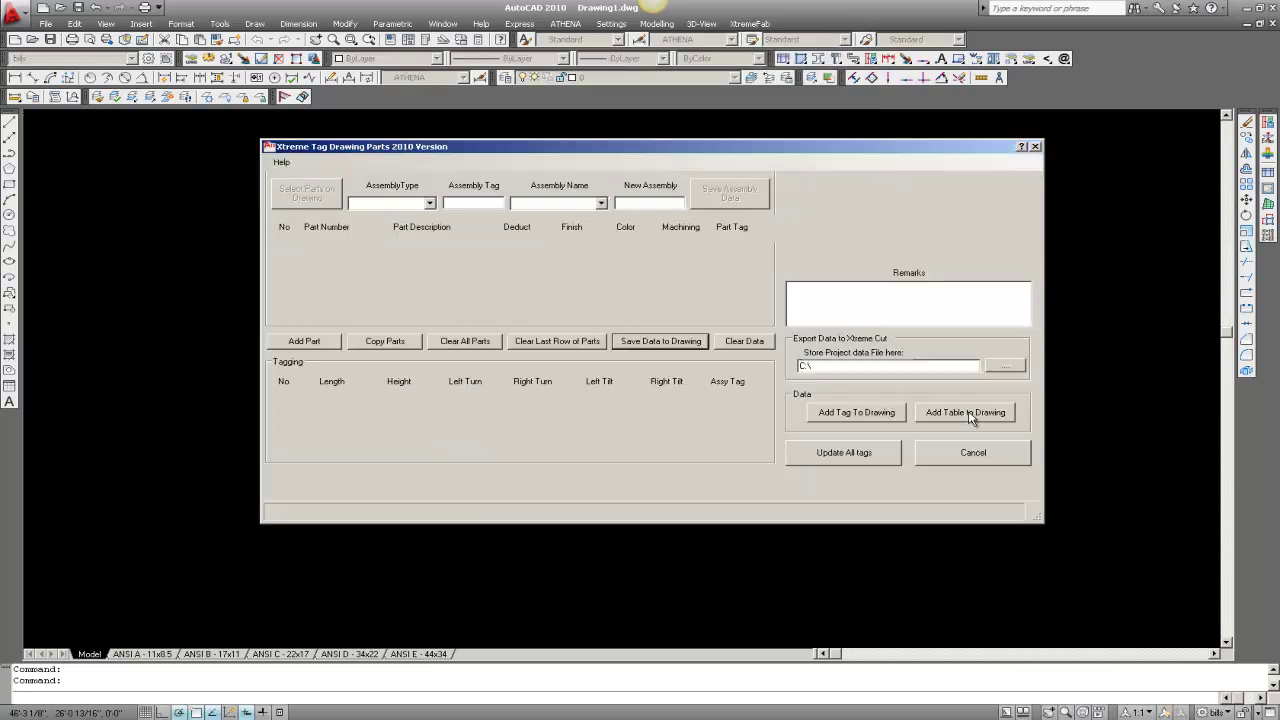
left_click(970, 416)
left_click(268, 147)
left_click(880, 456)
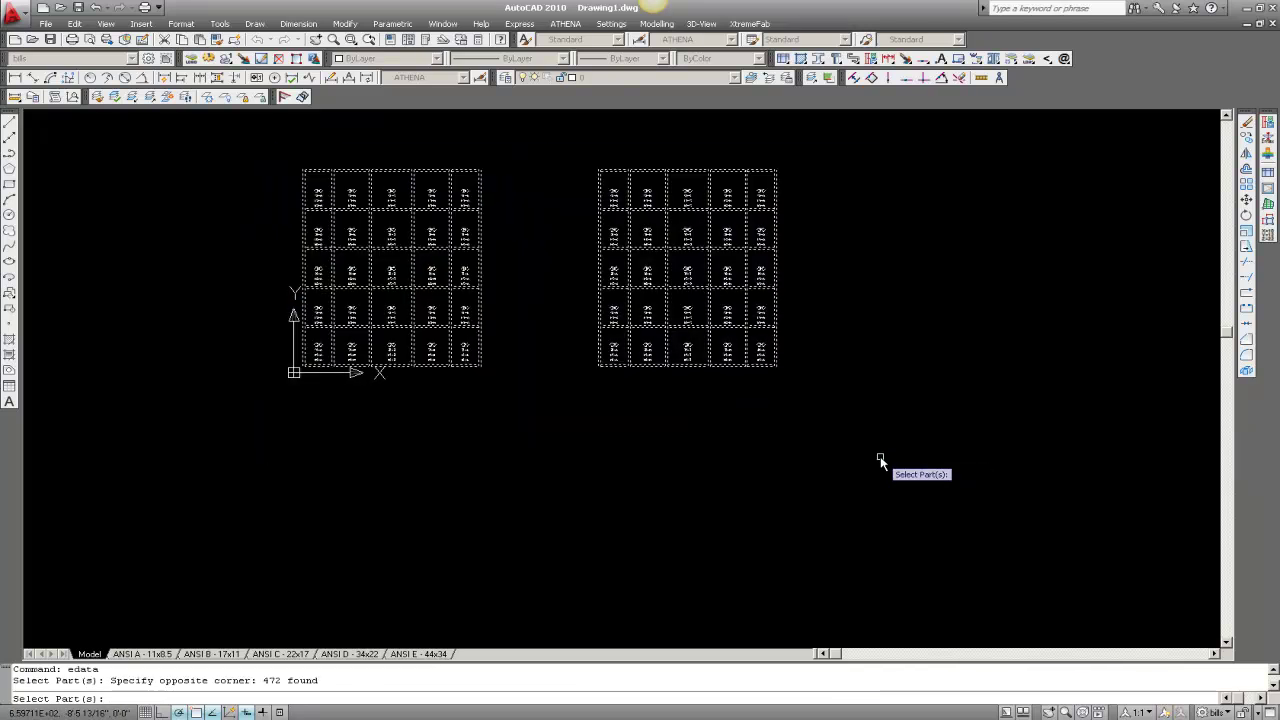
key("Return")
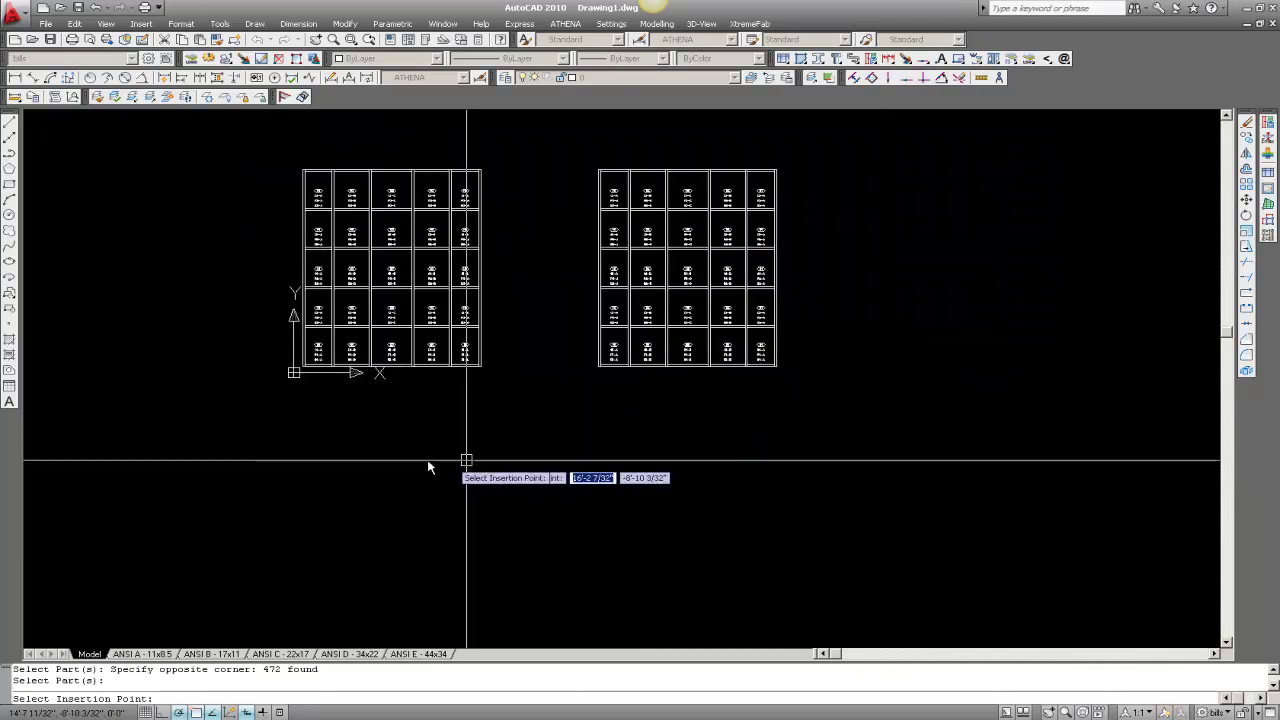
left_click(300, 452)
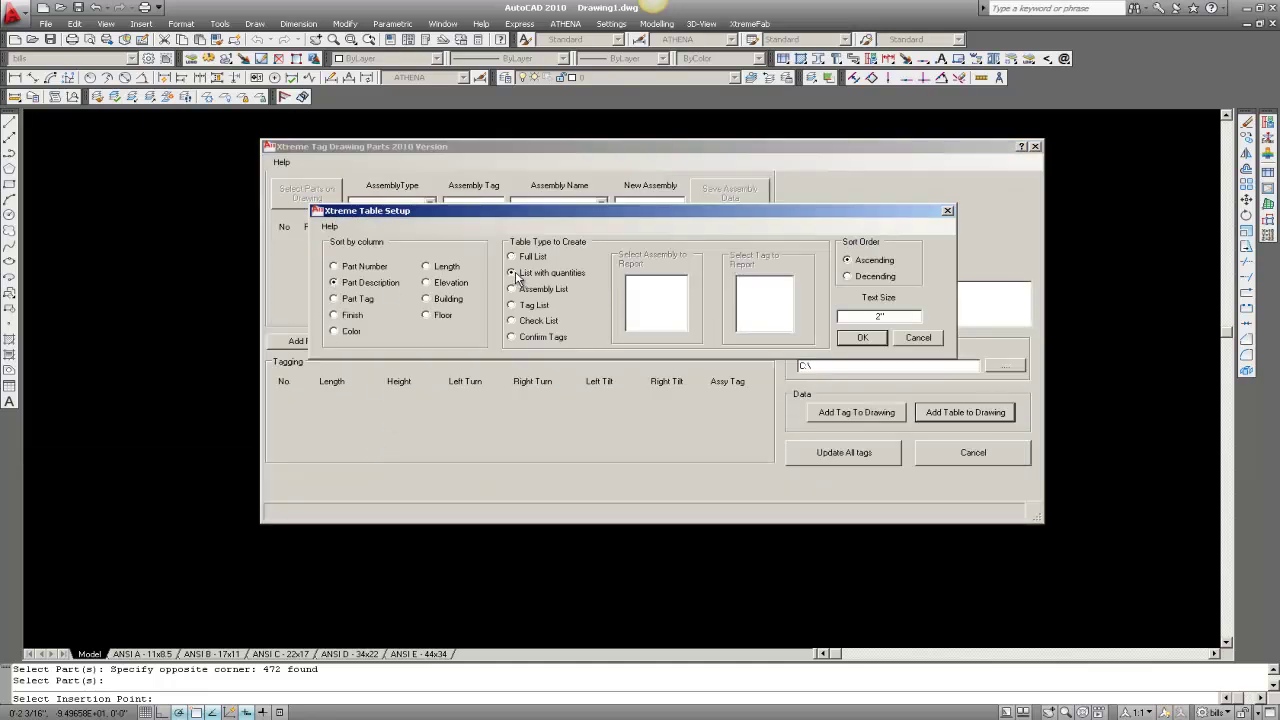
left_click(860, 338)
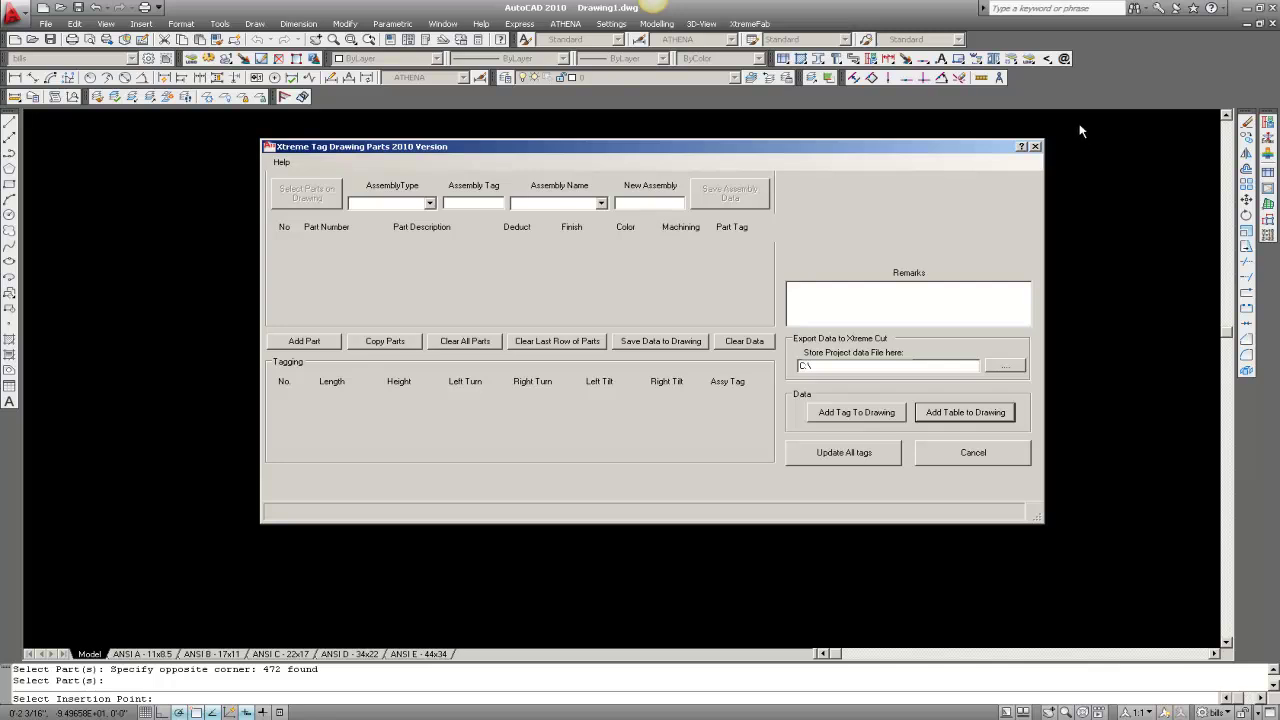
left_click(1036, 146)
Step: Examine the quantities, part tags and lengths in the new parts list against the elevations above it
scroll(360, 480, "up", 7)
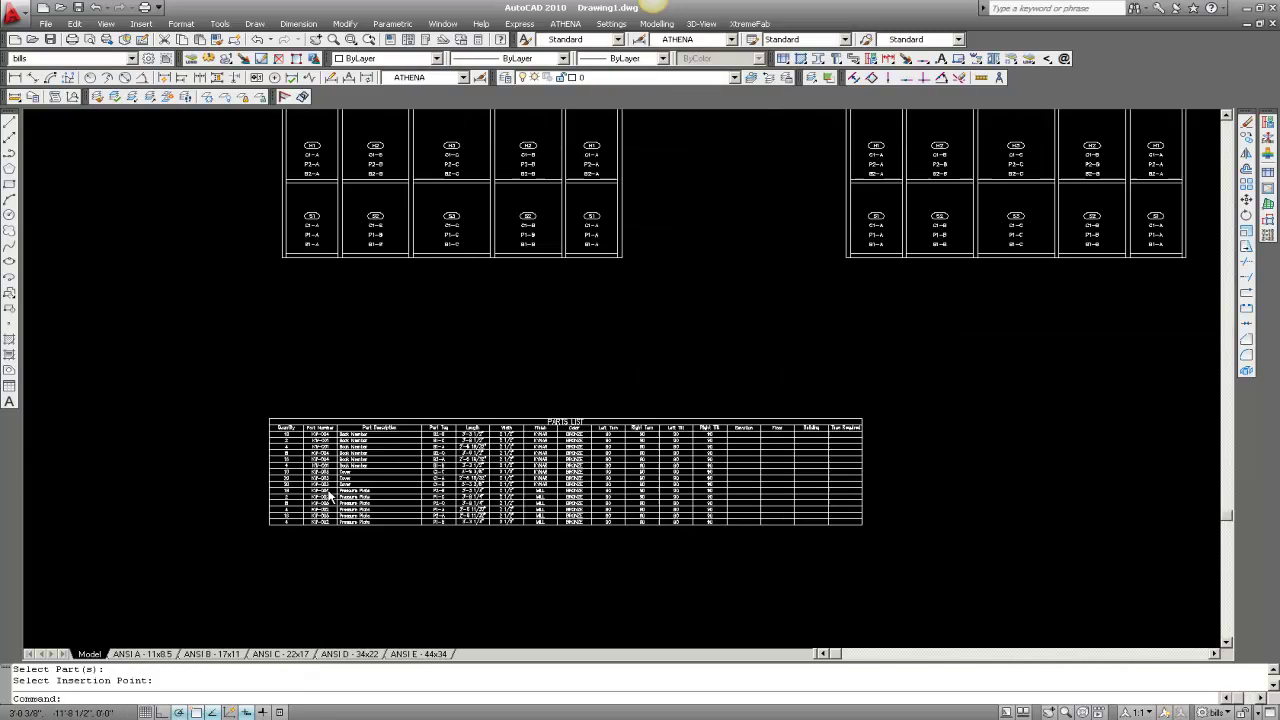
scroll(259, 345, "up", 2)
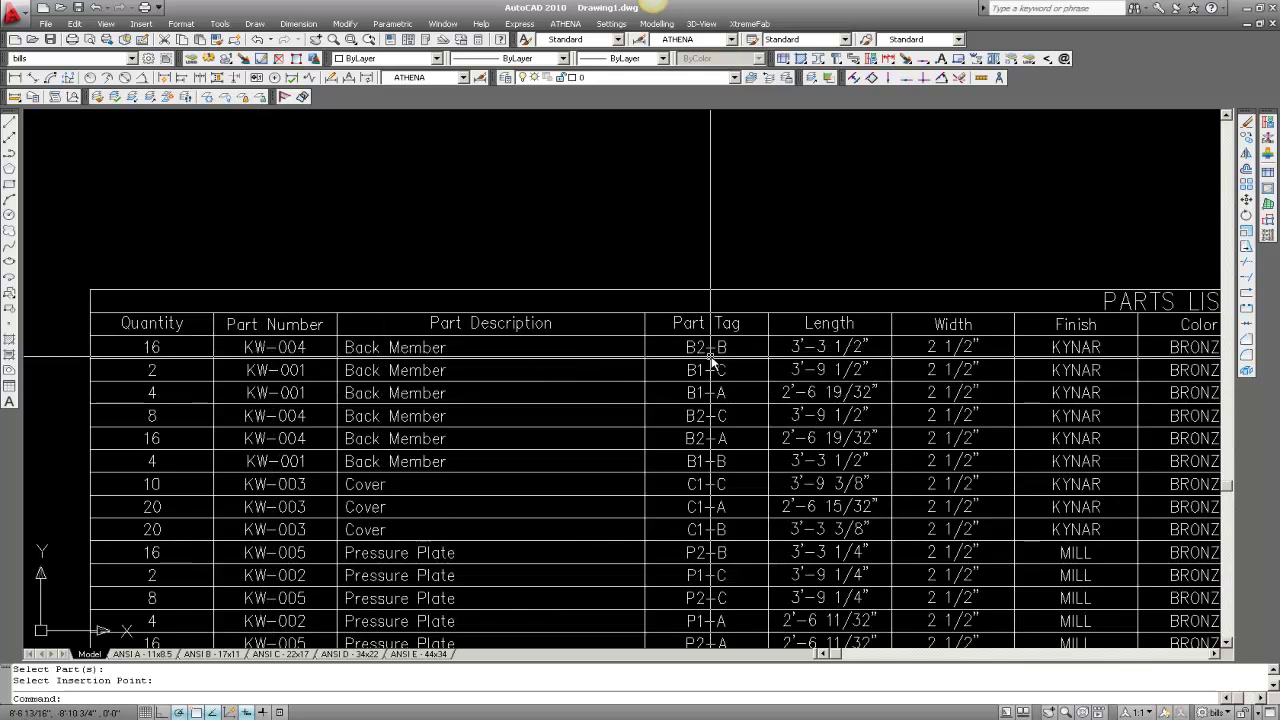
scroll(450, 340, "down", 2)
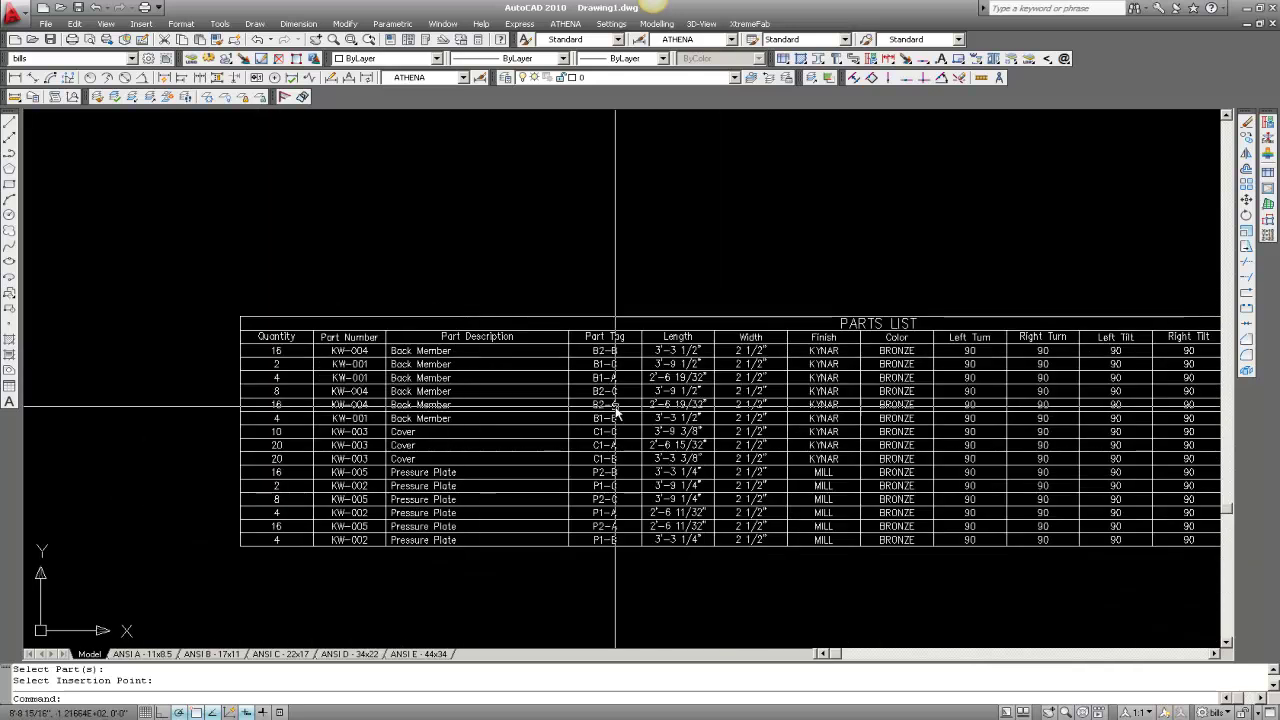
scroll(603, 355, "down", 2)
scroll(520, 571, "down", 1)
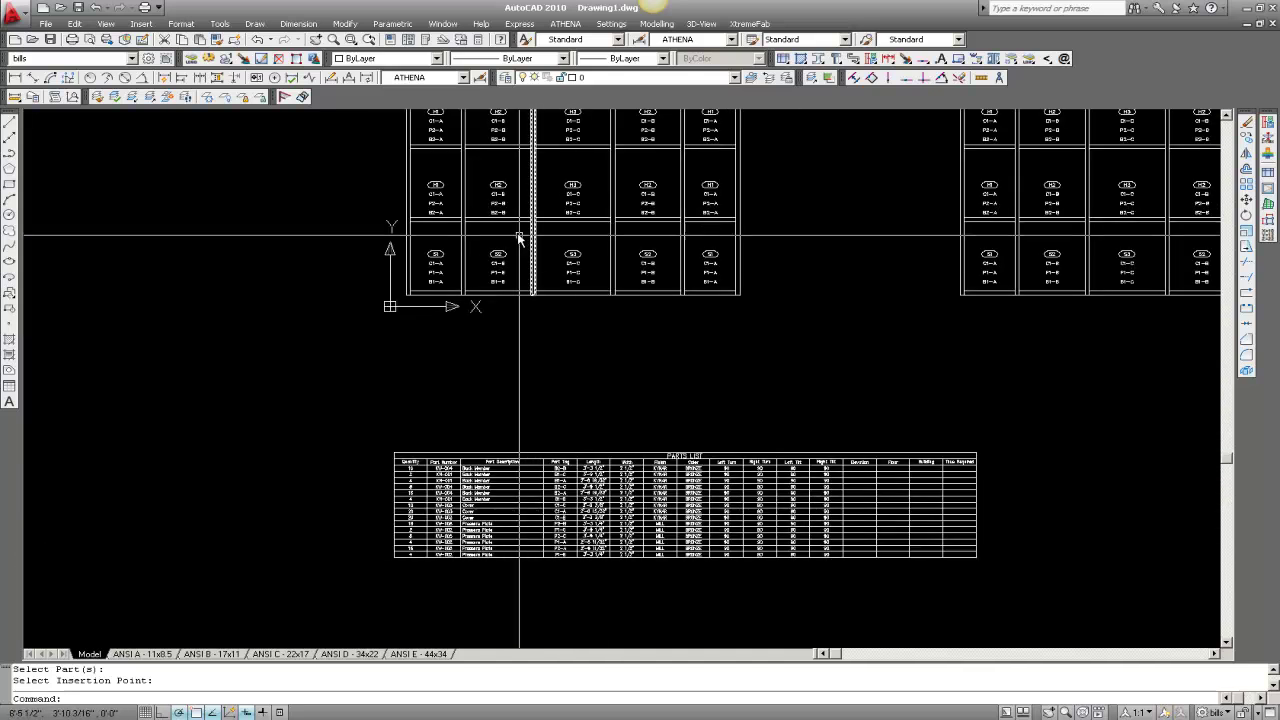
scroll(490, 495, "up", 3)
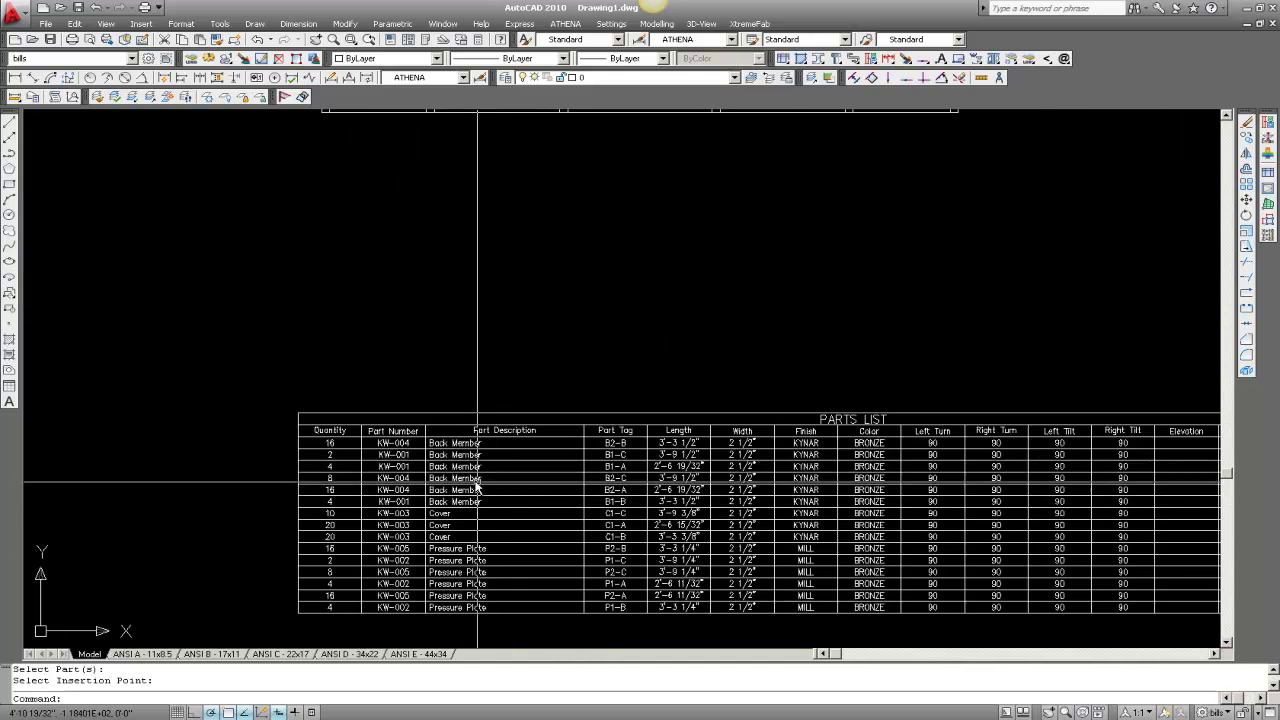
scroll(271, 378, "down", 2)
scroll(400, 394, "down", 2)
scroll(534, 543, "down", 3)
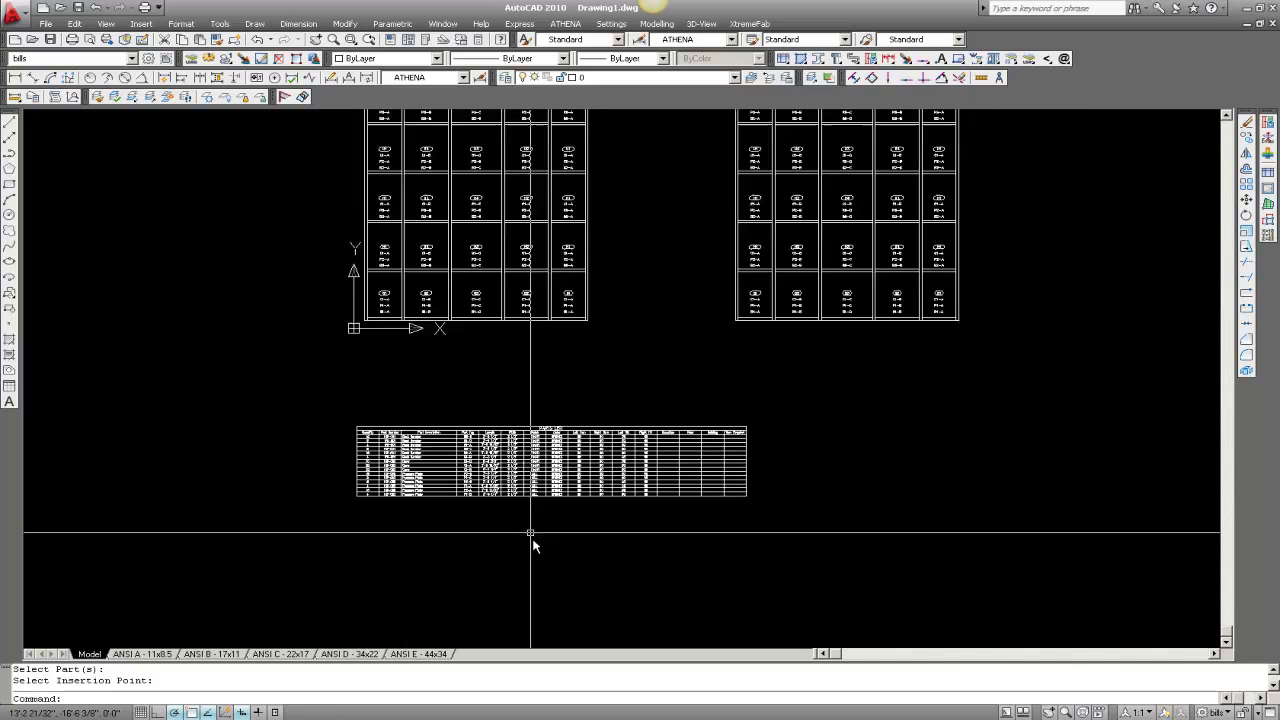
Step: Define new elevation data with name CW1, project phase 1, building 2, wall location West and Thus Required 3
left_click(749, 23)
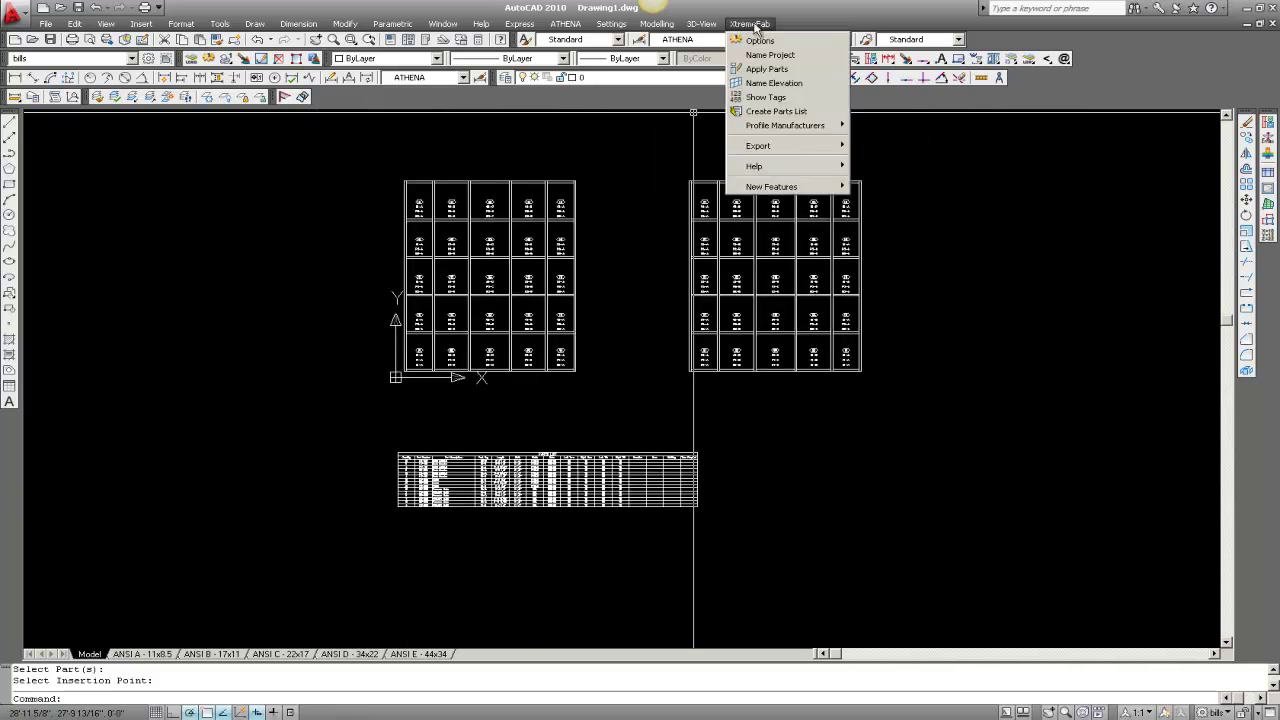
left_click(775, 82)
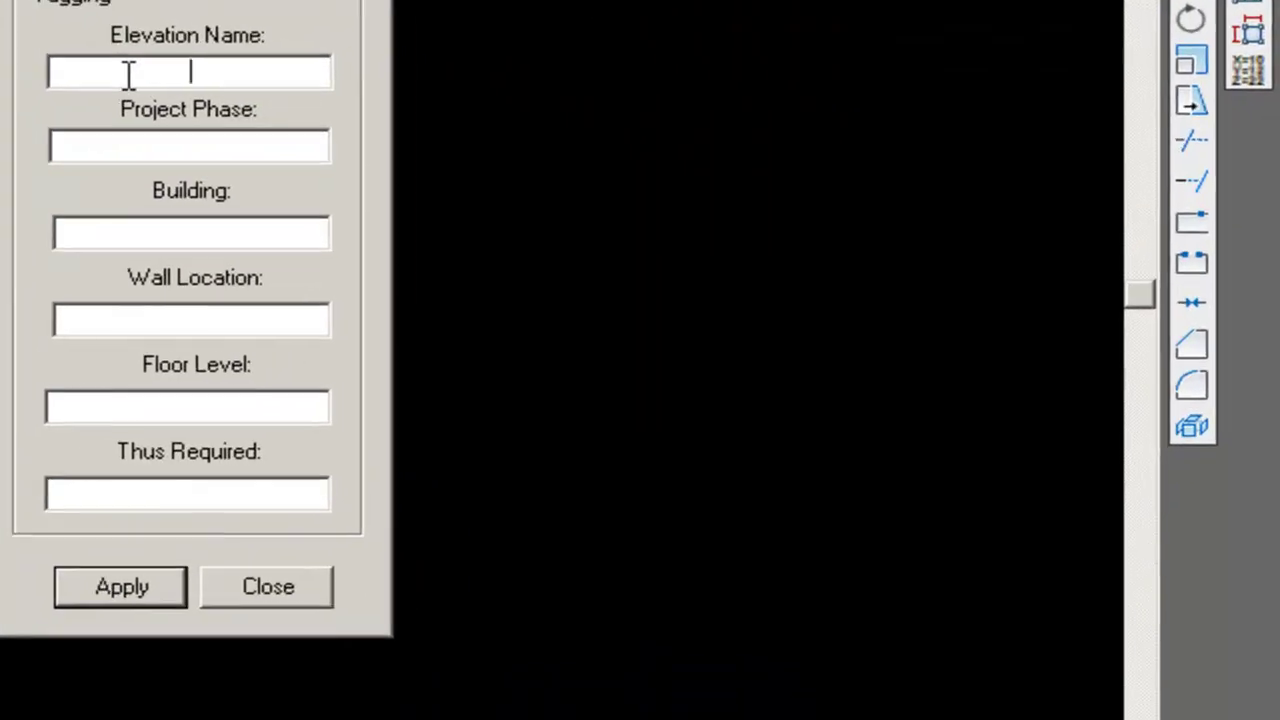
type("CW1")
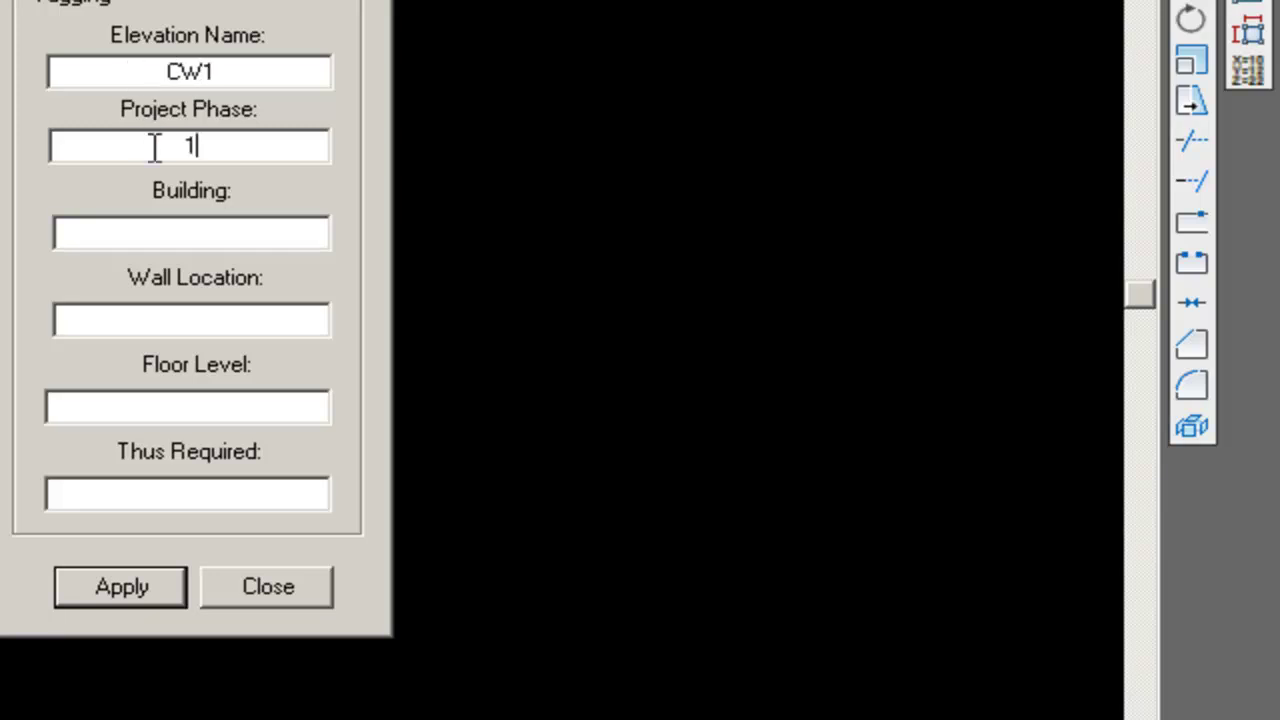
left_click(190, 229)
type("2")
left_click(218, 311)
type("West")
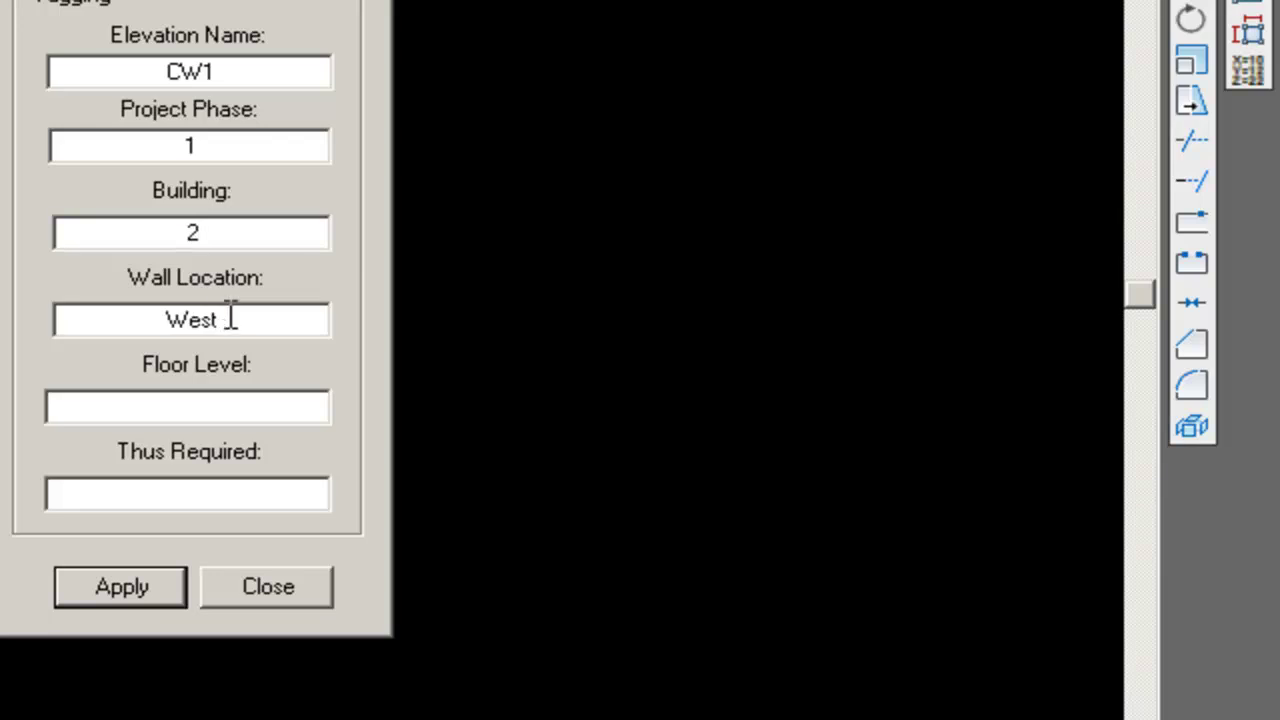
left_click(148, 493)
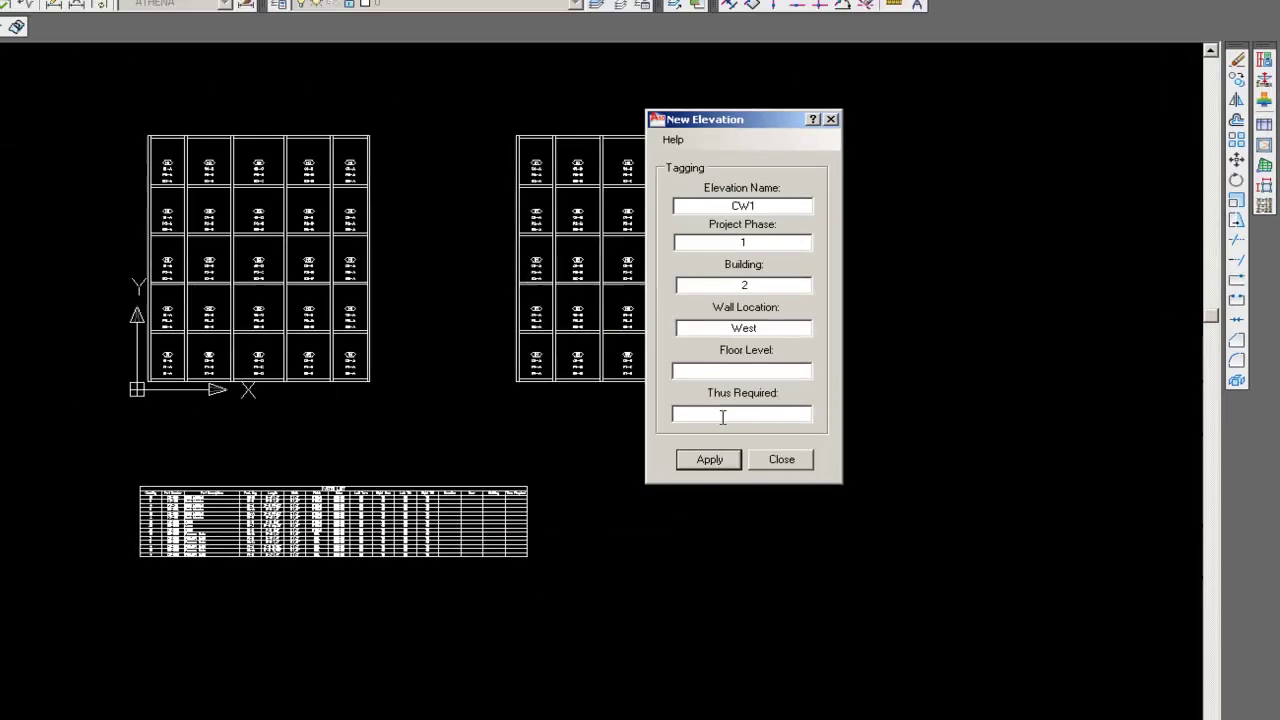
Step: Apply the CW1 elevation data to all parts of the first elevation, the one at the drawing origin
left_click(121, 586)
left_click(354, 163)
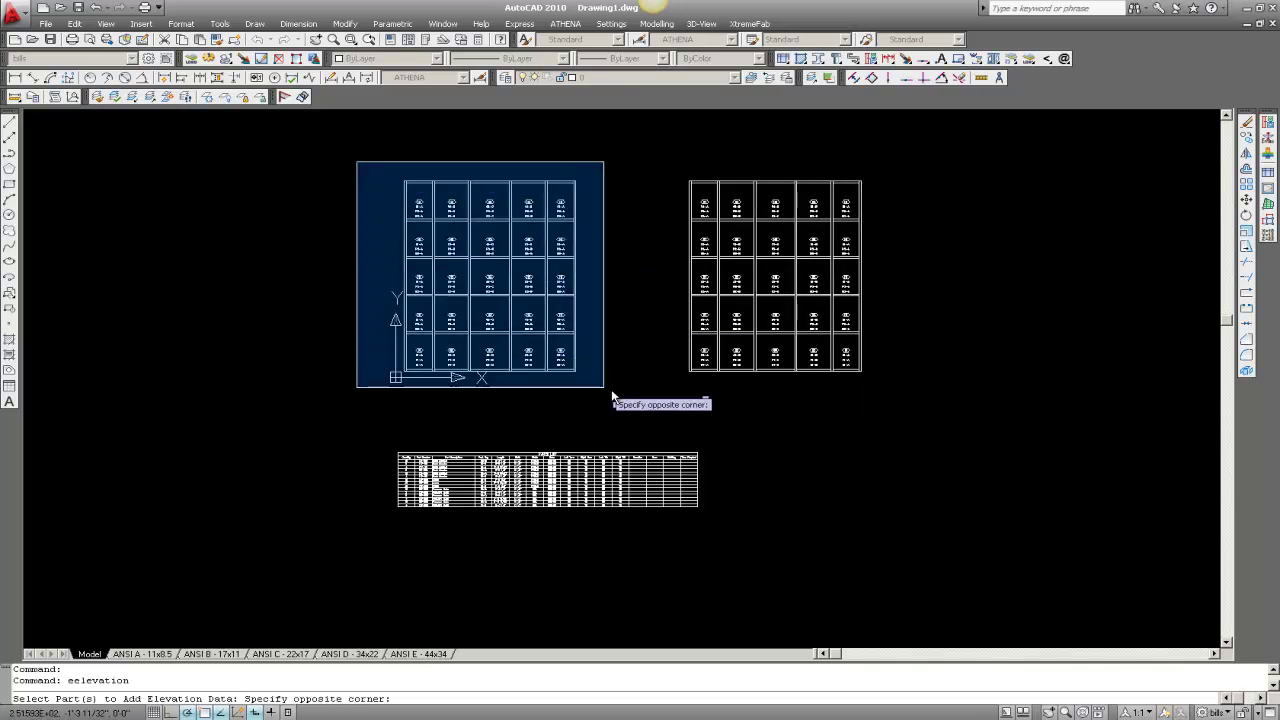
left_click(617, 392)
key("Return")
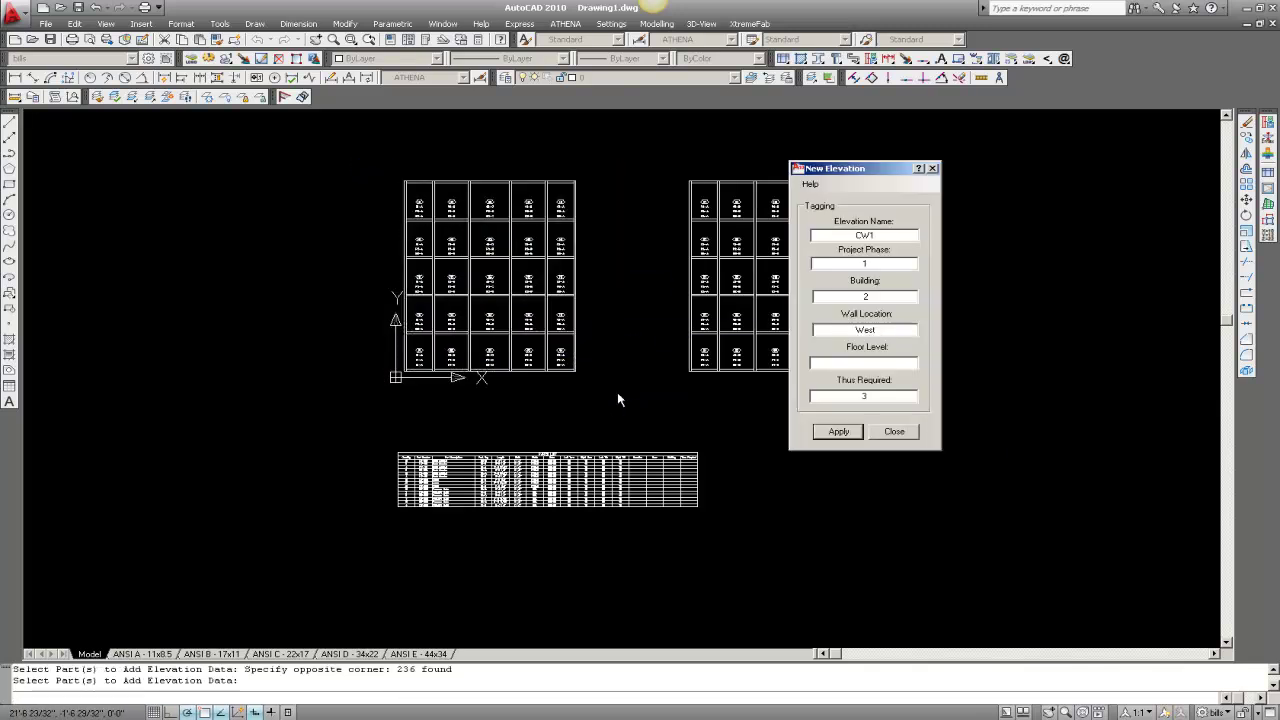
left_click(840, 432)
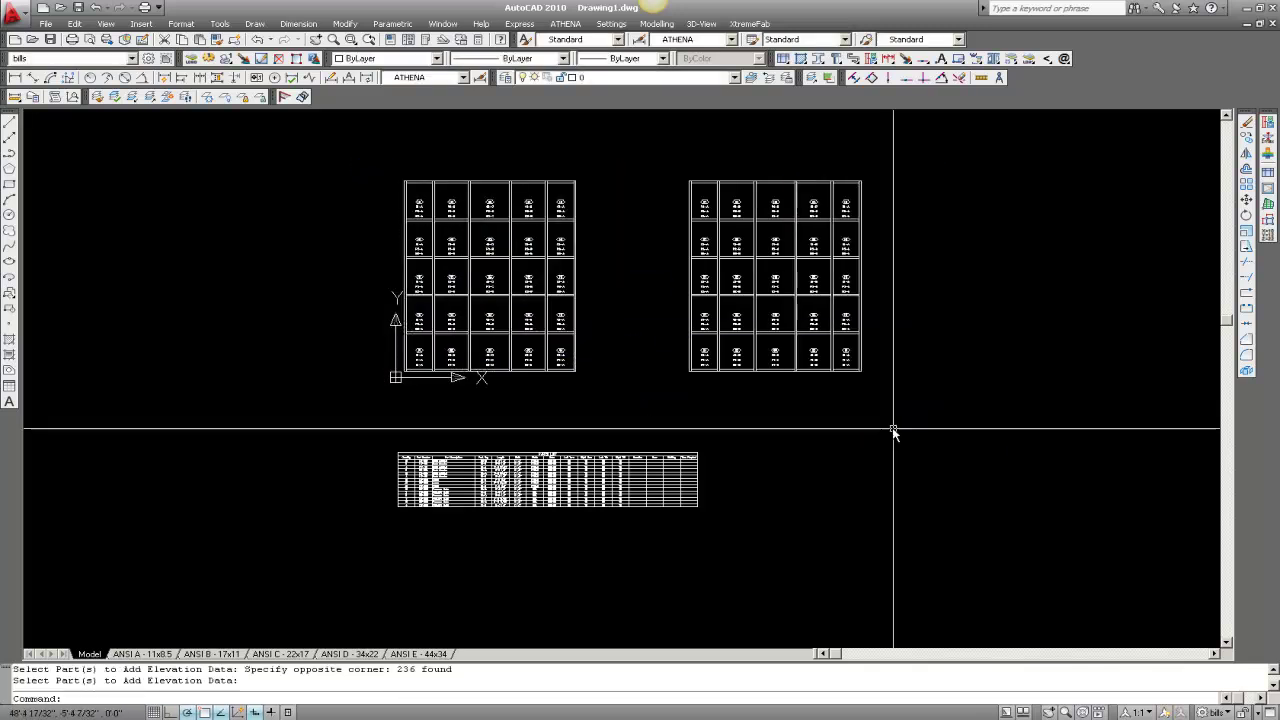
Step: Create a parts list with quantities from the CW1 elevation beside the existing list, sorted ascending by part description, text size 2"
left_click(749, 23)
left_click(772, 66)
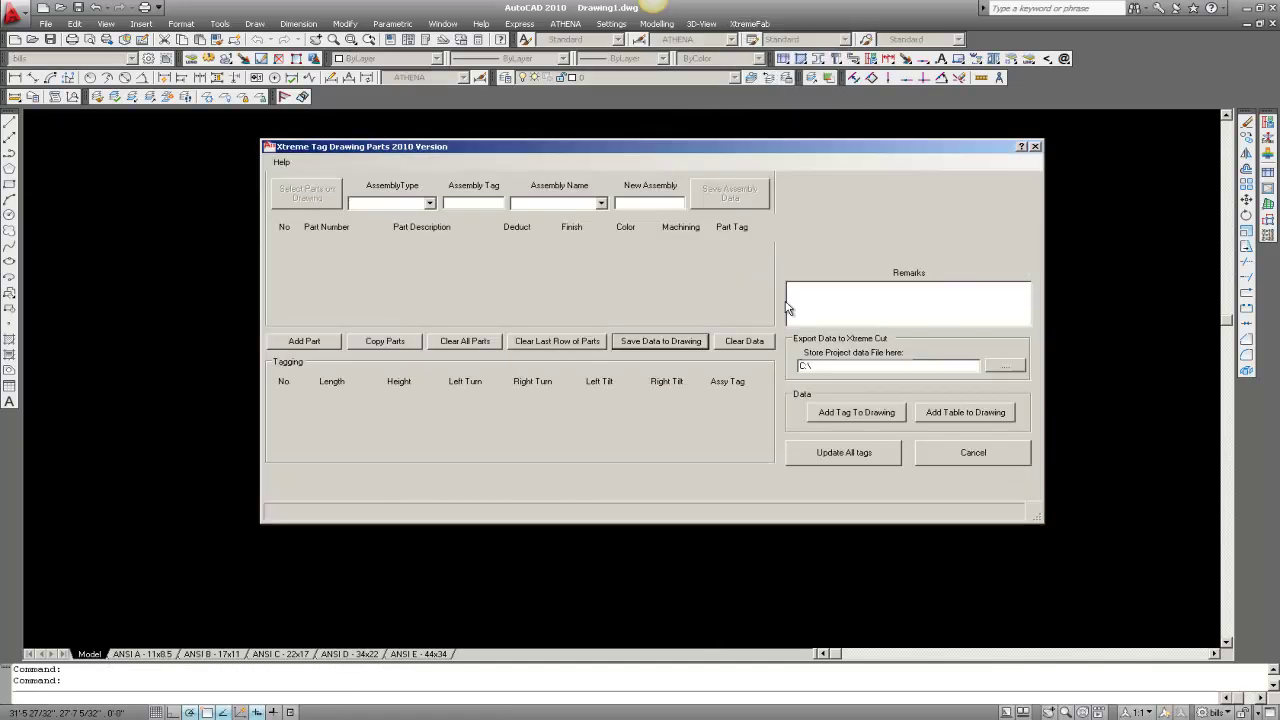
left_click(962, 412)
left_click(373, 148)
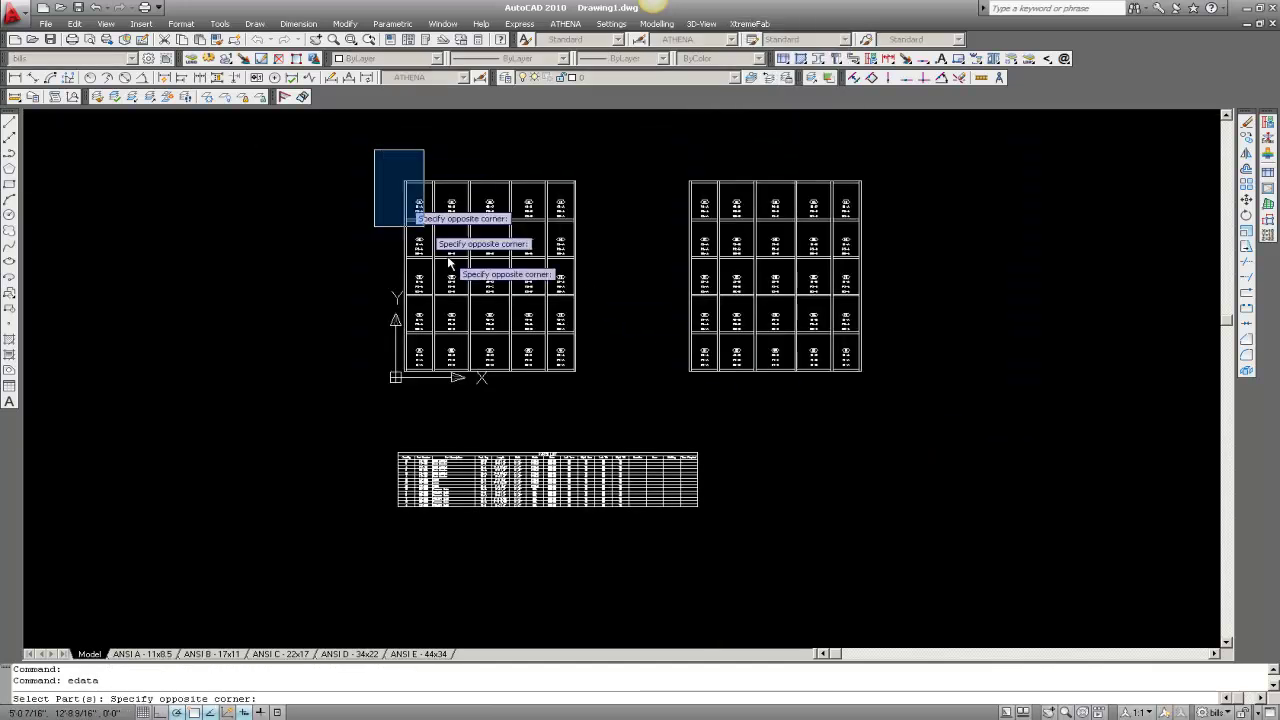
left_click(600, 403)
key("Return")
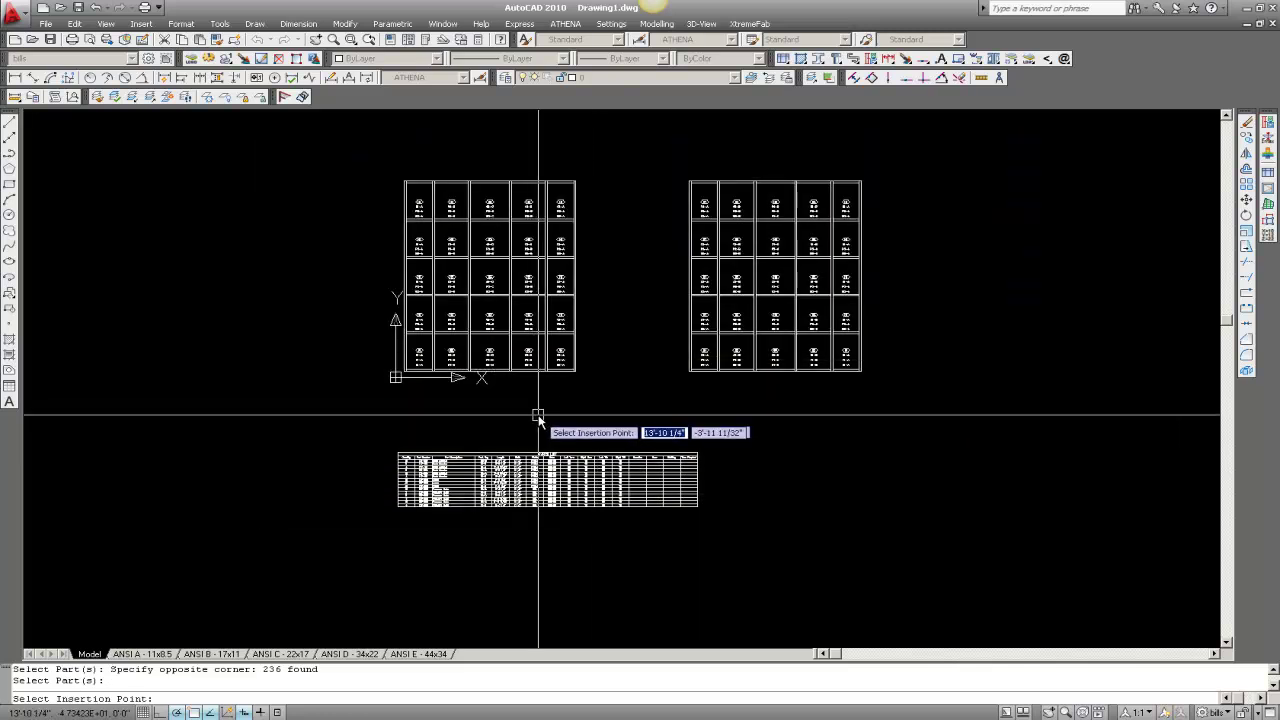
left_click(735, 455)
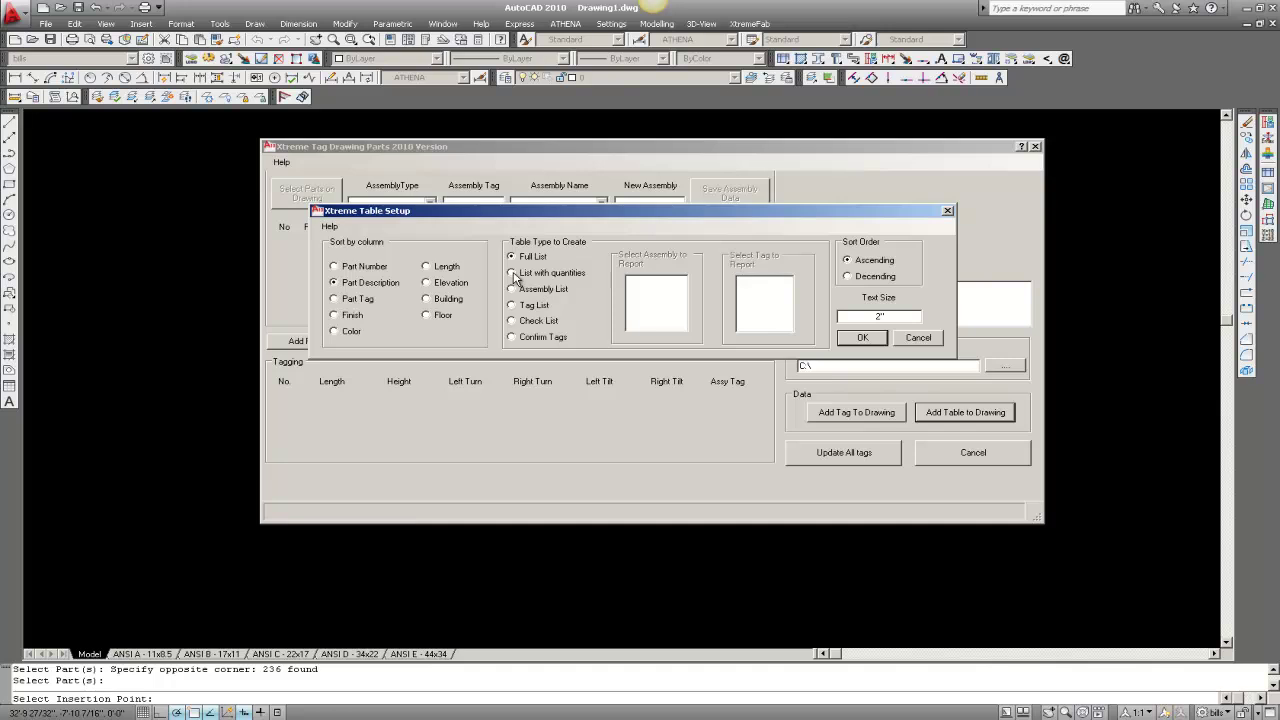
left_click(863, 338)
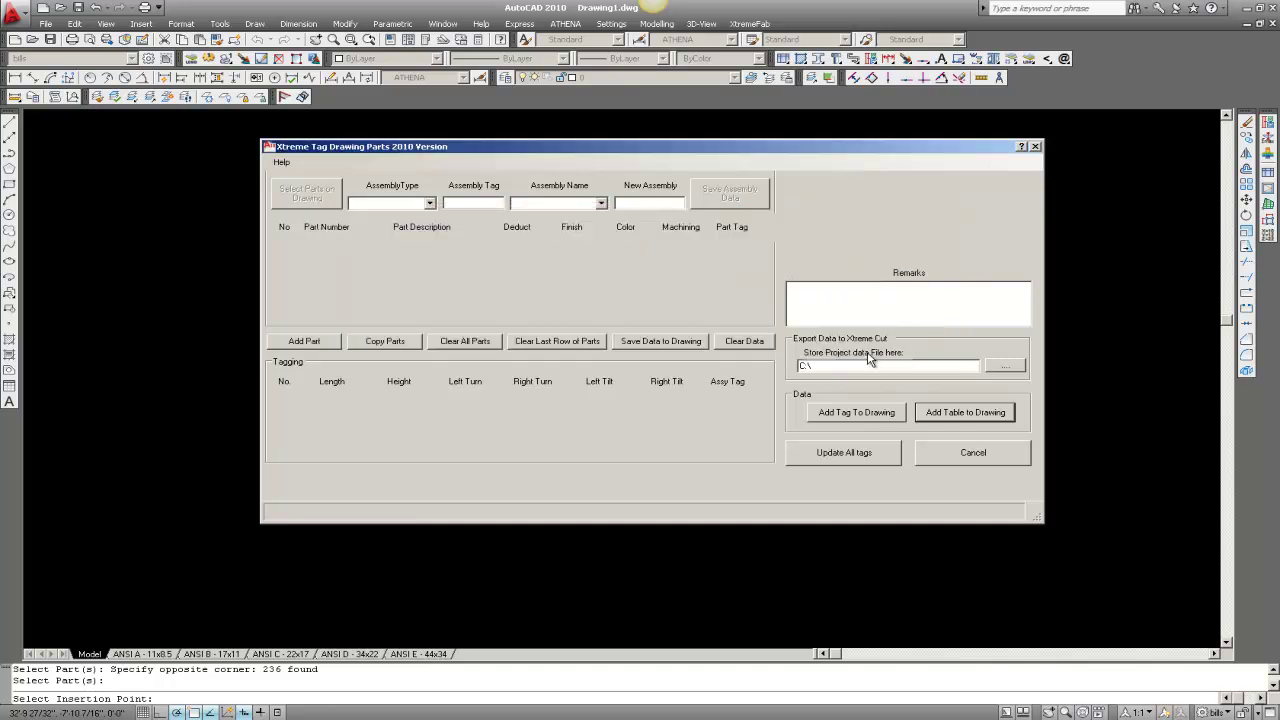
left_click(1036, 148)
Step: Examine the elevation, building, Thus Required and quantity columns of the CW1 parts list and compare it with the earlier list
scroll(1030, 520, "up", 8)
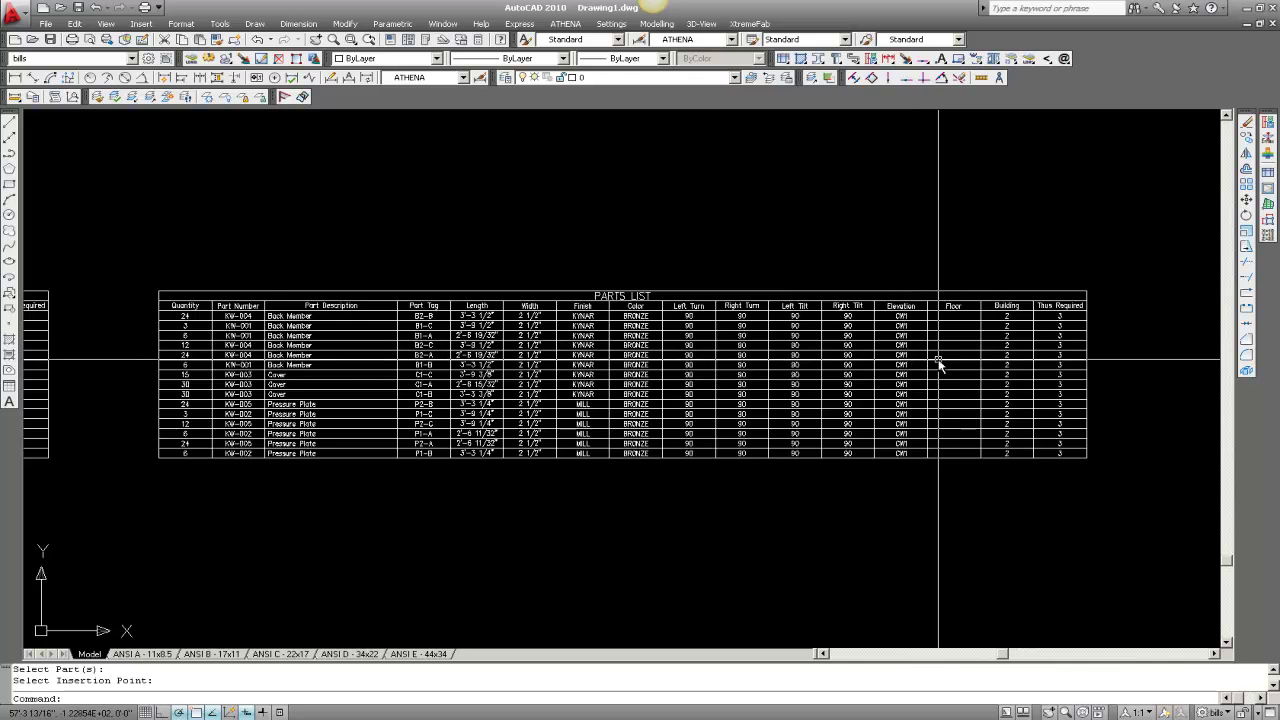
scroll(1006, 366, "down", 1)
scroll(1006, 366, "down", 2)
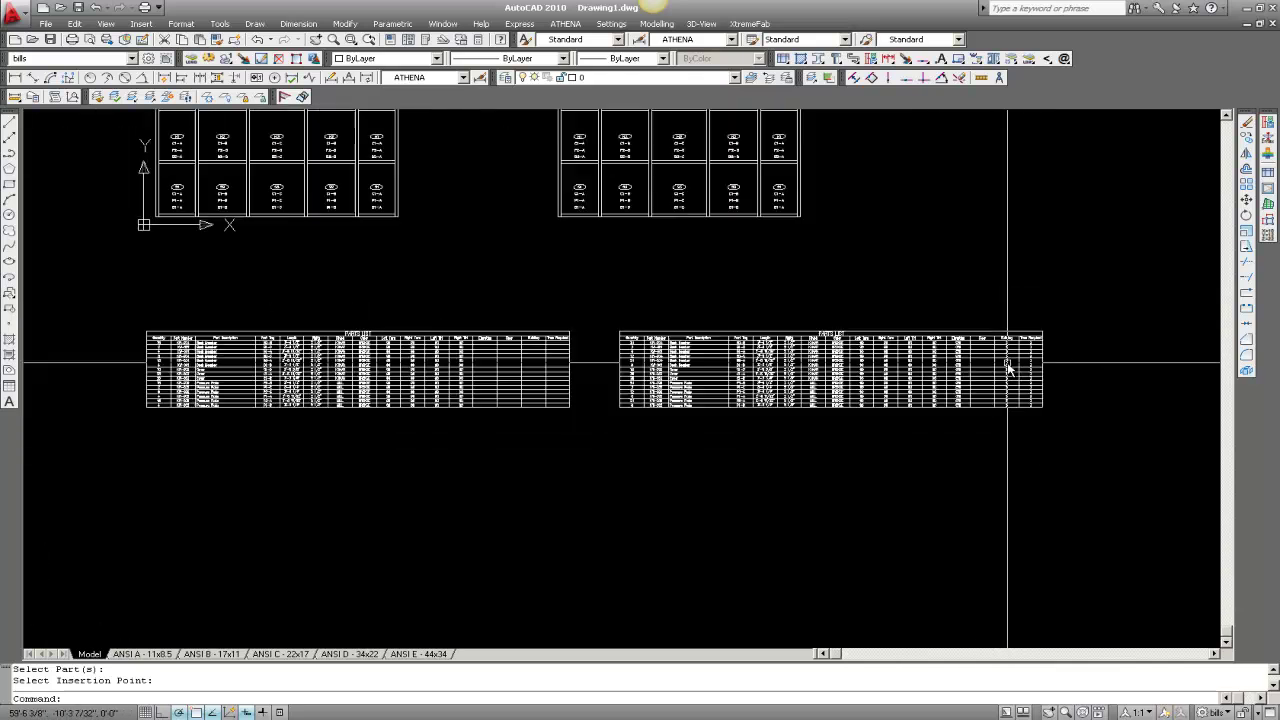
scroll(214, 366, "up", 3)
scroll(205, 368, "down", 3)
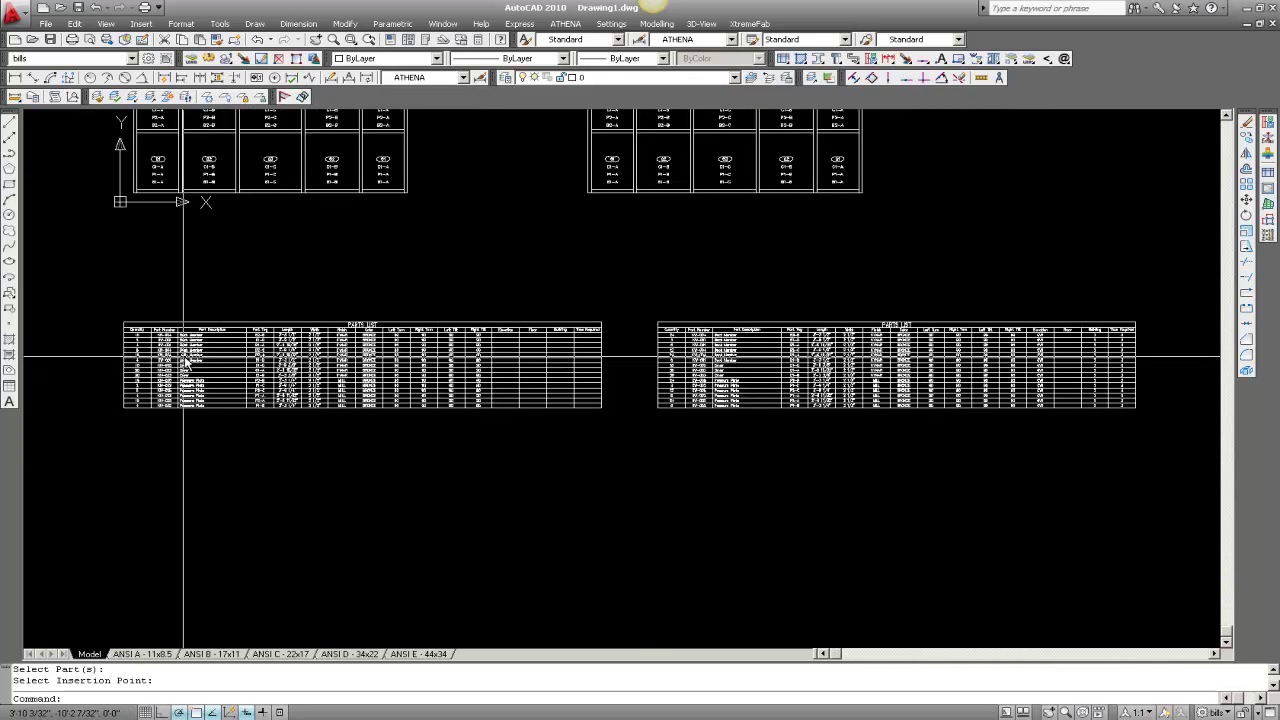
scroll(571, 391, "down", 1)
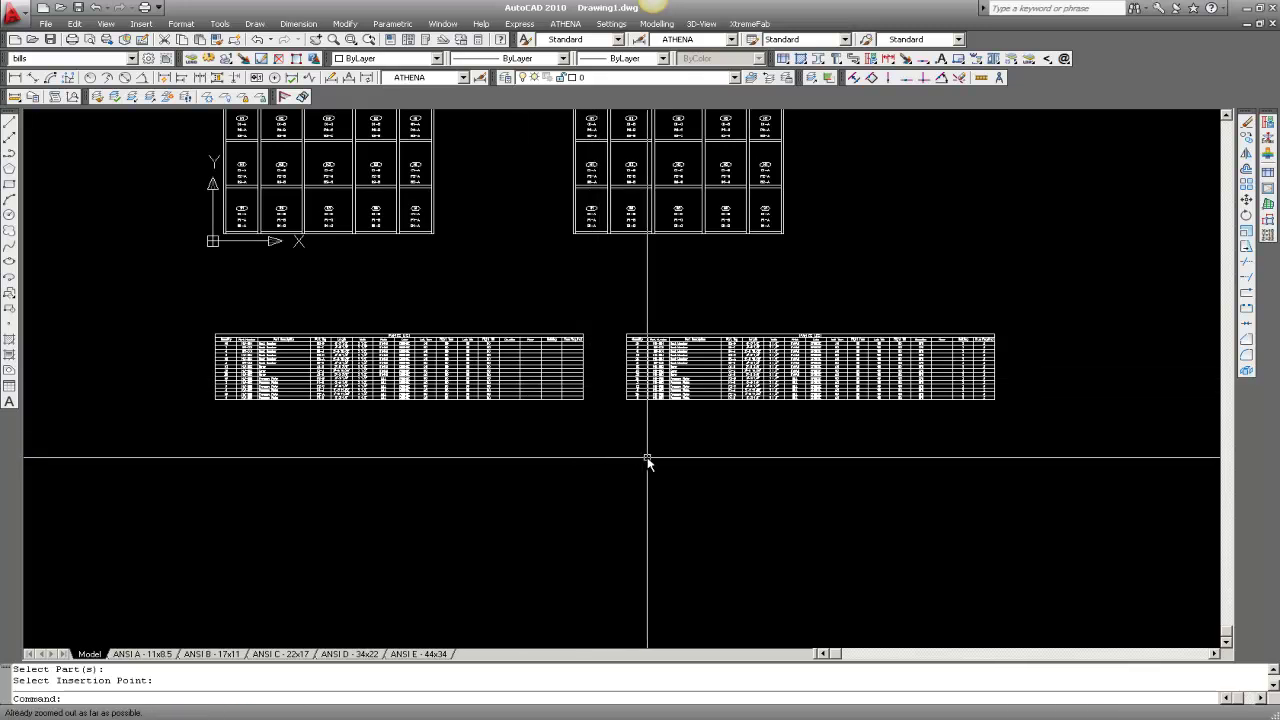